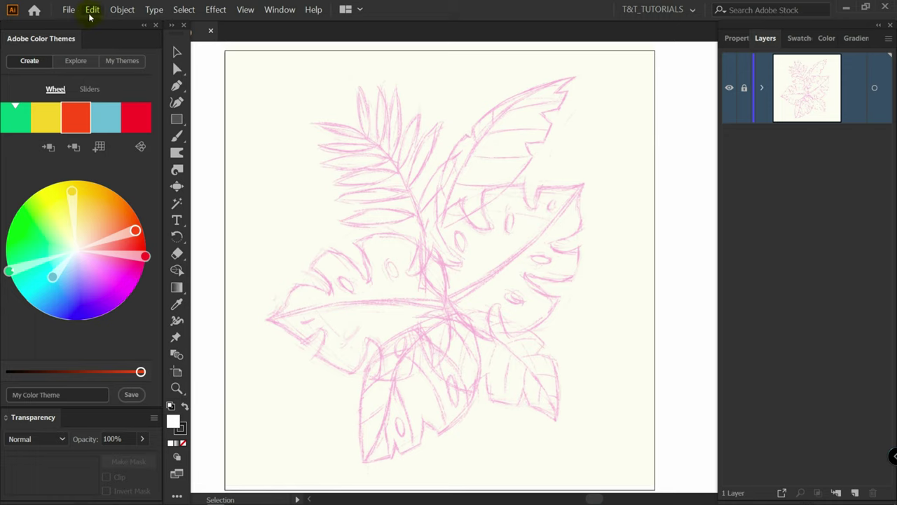
pyautogui.click(68, 10)
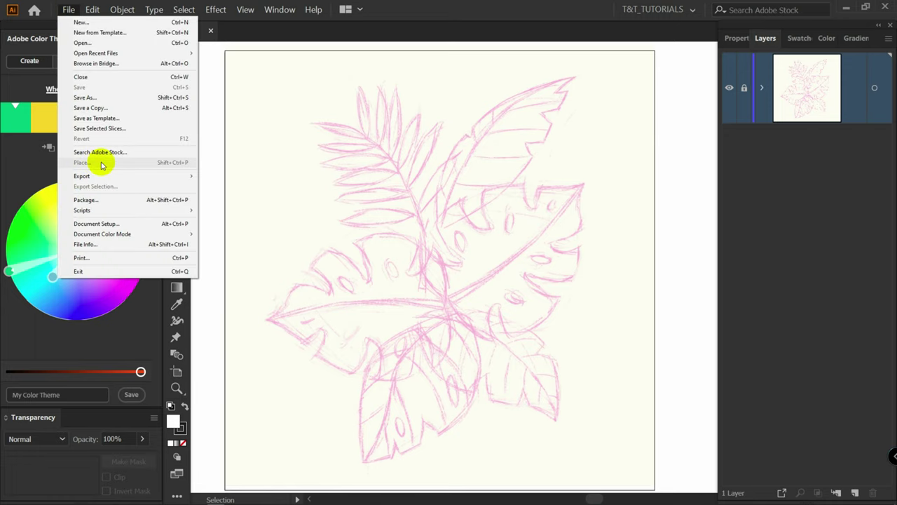
pyautogui.click(793, 39)
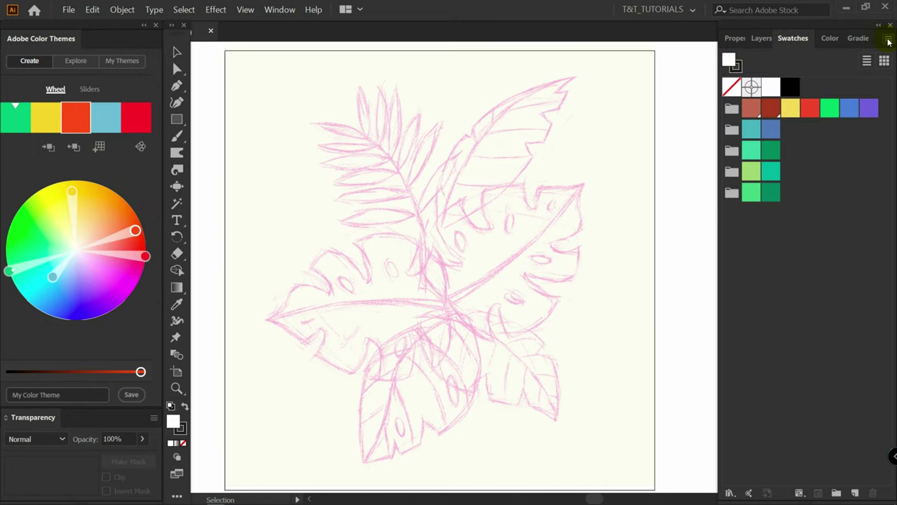
pyautogui.click(889, 40)
pyautogui.moveTo(816, 242)
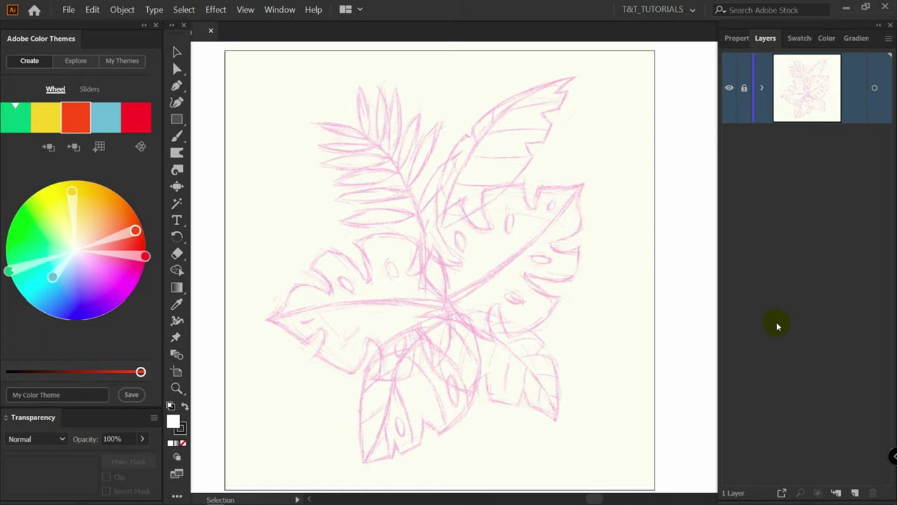
# Add a new layer above the locked leaf sketch and set the drawing colours to no fill with a blue stroke.
pyautogui.click(855, 492)
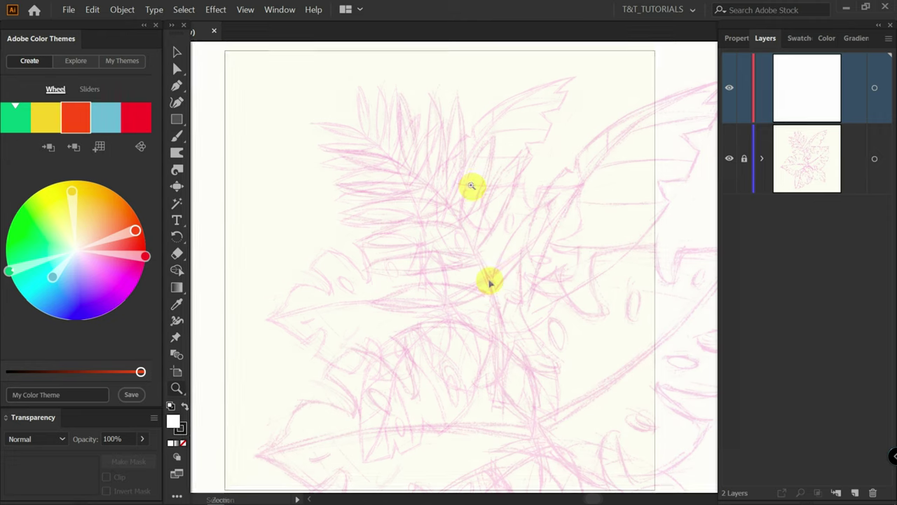
pyautogui.moveTo(475, 186)
pyautogui.mouseDown()
pyautogui.moveTo(444, 190)
pyautogui.moveTo(493, 180)
pyautogui.moveTo(511, 194)
pyautogui.moveTo(488, 204)
pyautogui.moveTo(472, 184)
pyautogui.moveTo(539, 224)
pyautogui.moveTo(452, 150)
pyautogui.moveTo(495, 220)
pyautogui.moveTo(473, 150)
pyautogui.moveTo(458, 181)
pyautogui.mouseUp()
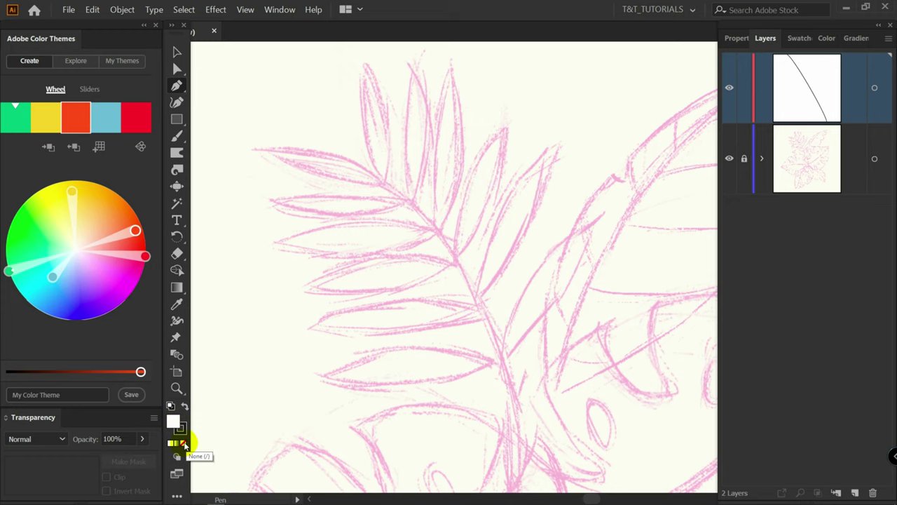
pyautogui.click(184, 443)
pyautogui.click(182, 427)
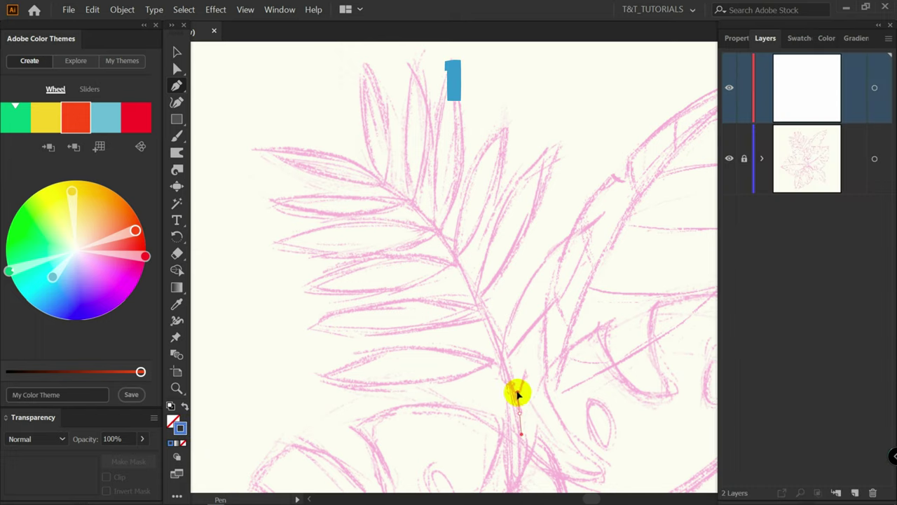
# Trace the palm leaf's central stem as one curved path from its base to its upper tip, shaping the curve to the sketch.
pyautogui.click(517, 394)
pyautogui.click(401, 188)
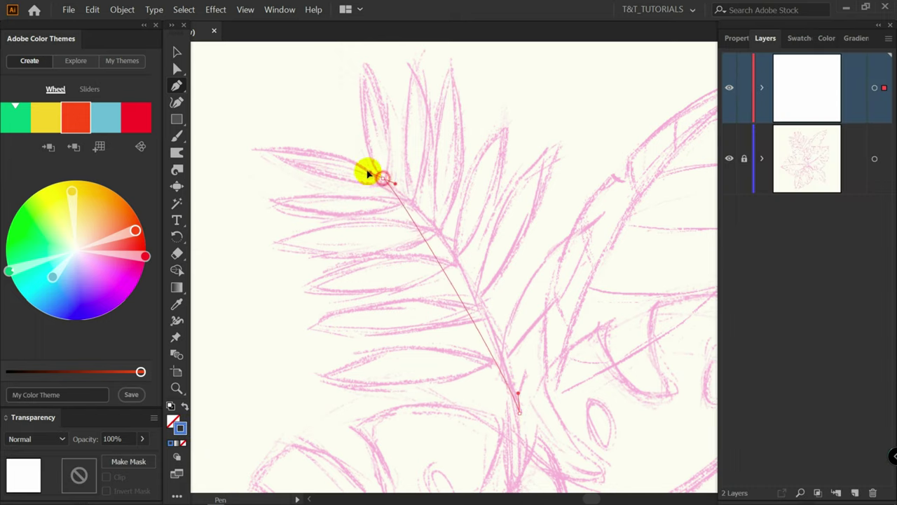
pyautogui.moveTo(363, 169); pyautogui.dragTo(364, 168)
pyautogui.press('ctrl')
pyautogui.moveTo(420, 186); pyautogui.dragTo(471, 241)
pyautogui.moveTo(519, 396); pyautogui.dragTo(516, 375)
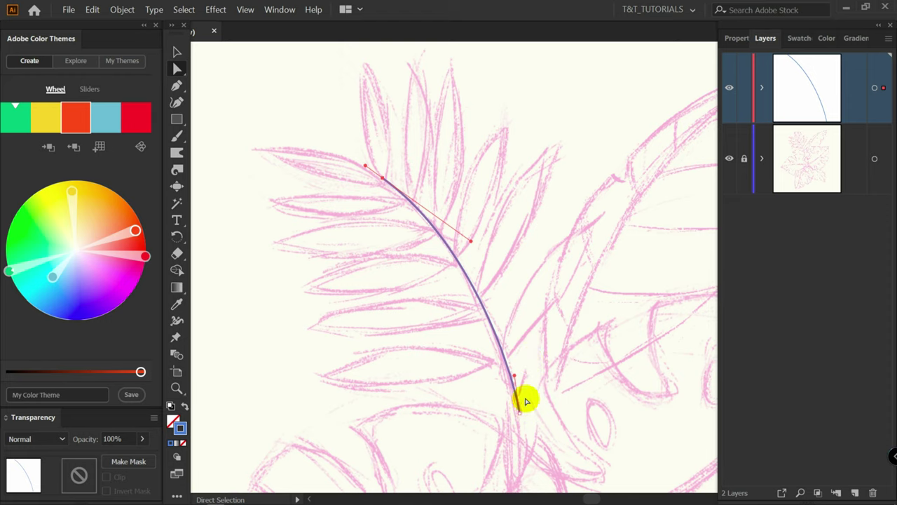
# Widen the stem's base to about 7.3 pt with the Width tool so it tapers to the tip, and open its stroke options.
pyautogui.hotkey('shift', 'w')
pyautogui.hotkey('ctrl', '+')
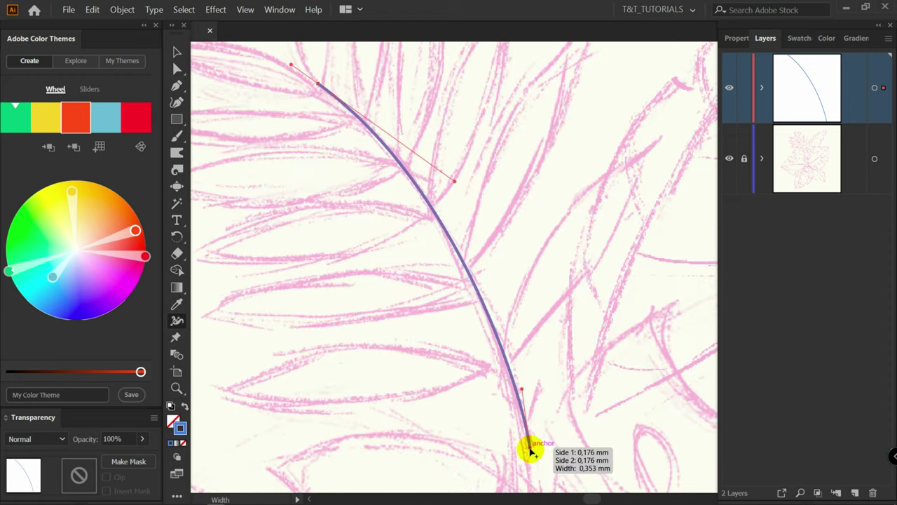
pyautogui.moveTo(531, 451); pyautogui.dragTo(542, 442)
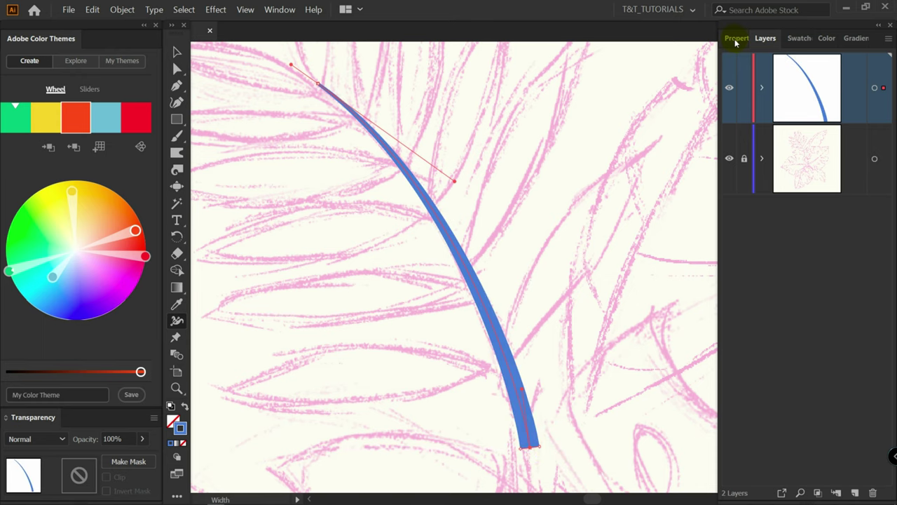
pyautogui.click(738, 39)
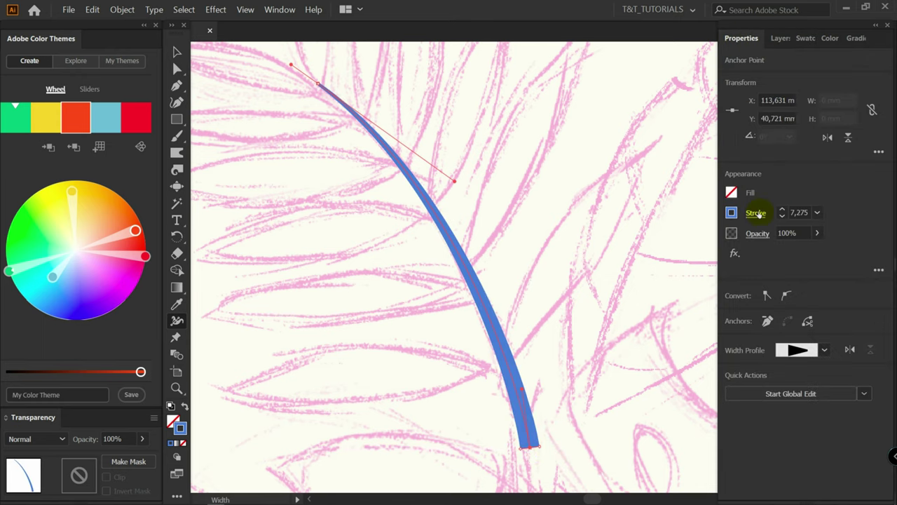
pyautogui.click(757, 214)
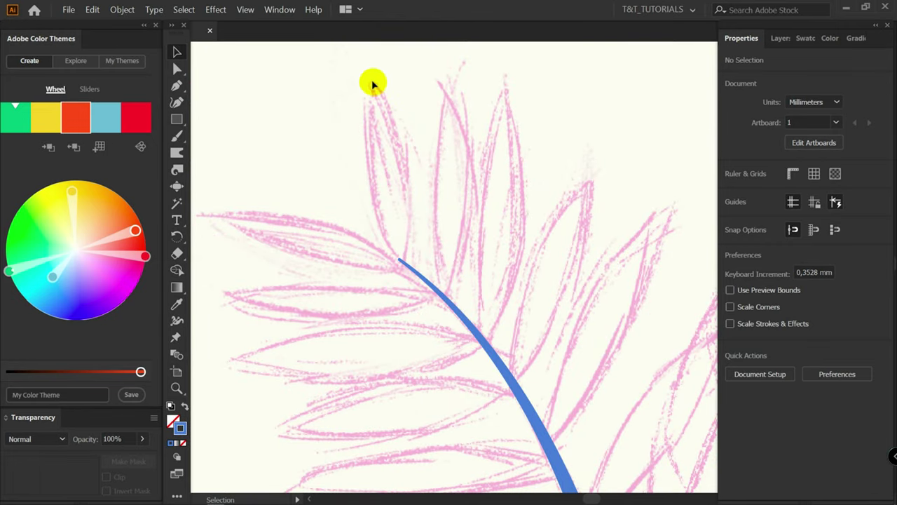
# Trace the left edge of the leaflet at the stem's tip, curving from the leaflet's point down to its base.
pyautogui.press('p')
pyautogui.click(377, 73)
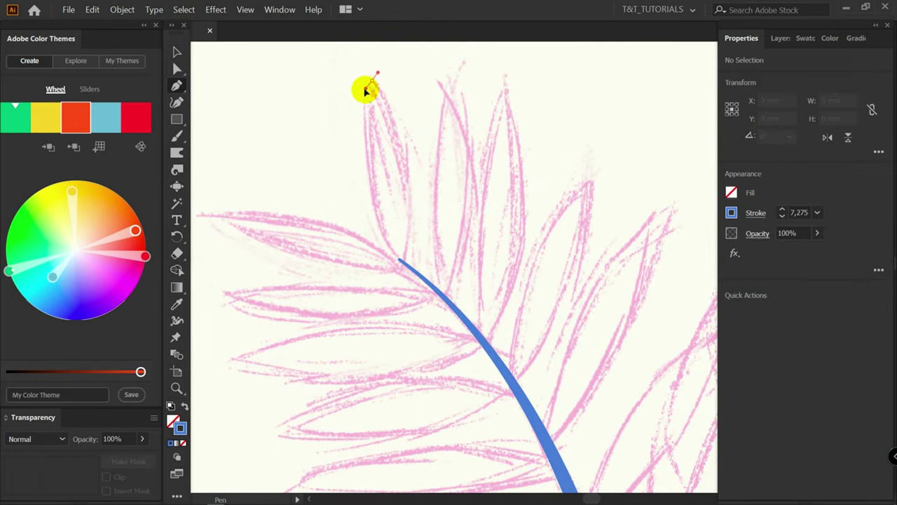
pyautogui.moveTo(400, 246); pyautogui.dragTo(429, 275)
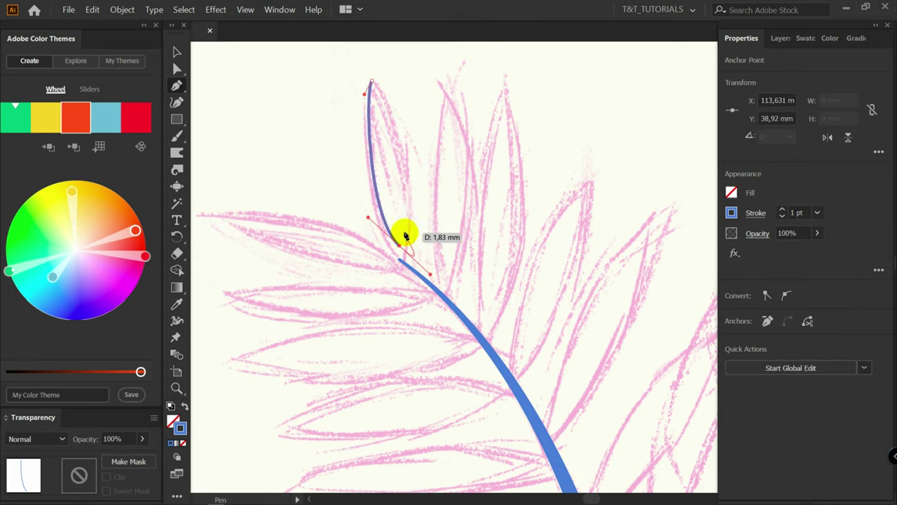
pyautogui.moveTo(430, 274)
pyautogui.mouseDown()
pyautogui.moveTo(408, 227)
pyautogui.moveTo(425, 290)
pyautogui.mouseUp()
pyautogui.press('space')
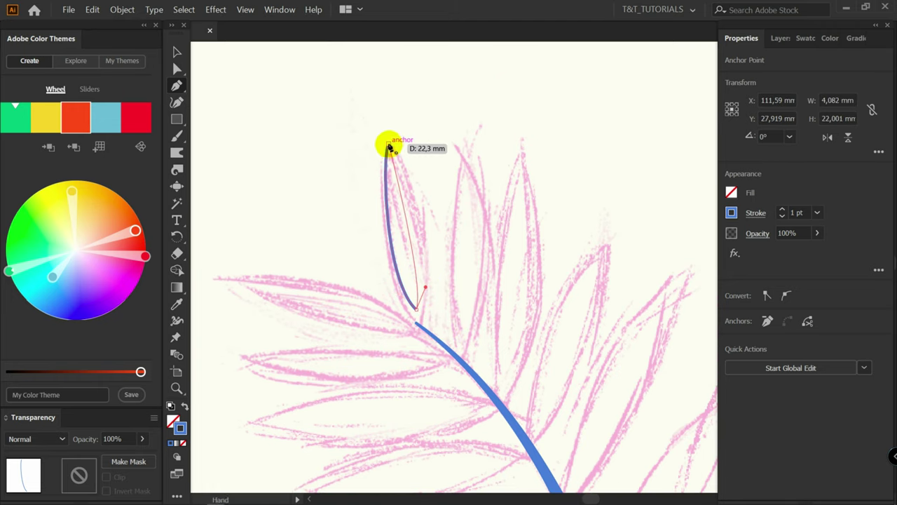
pyautogui.moveTo(391, 148)
pyautogui.mouseDown()
pyautogui.moveTo(374, 140)
pyautogui.moveTo(337, 156)
pyautogui.mouseUp()
pyautogui.press('ctrl')
pyautogui.hotkey('ctrl', 'z')
# Close the leaflet outline at its point and adjust its anchor and handles so the base meets the stem's tip.
pyautogui.moveTo(390, 147); pyautogui.dragTo(406, 180)
pyautogui.press('ctrl')
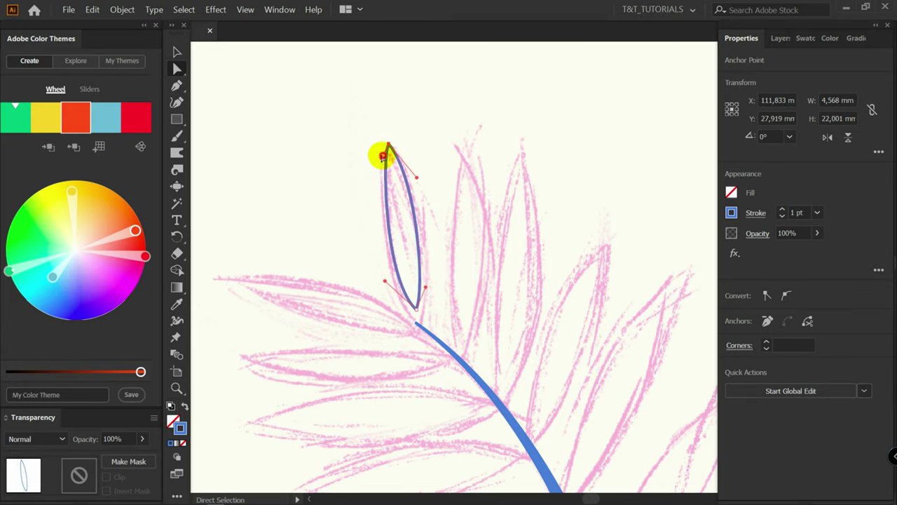
pyautogui.moveTo(416, 310); pyautogui.dragTo(381, 286)
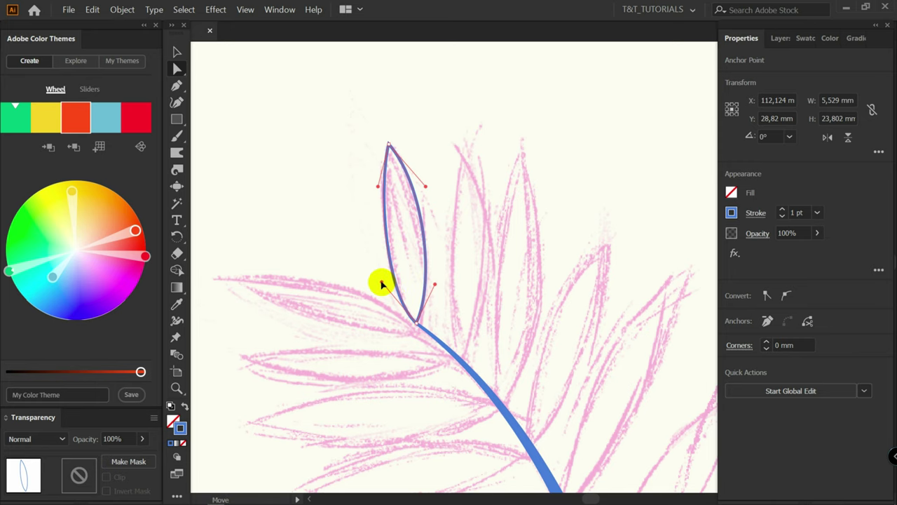
pyautogui.moveTo(382, 284); pyautogui.dragTo(382, 280)
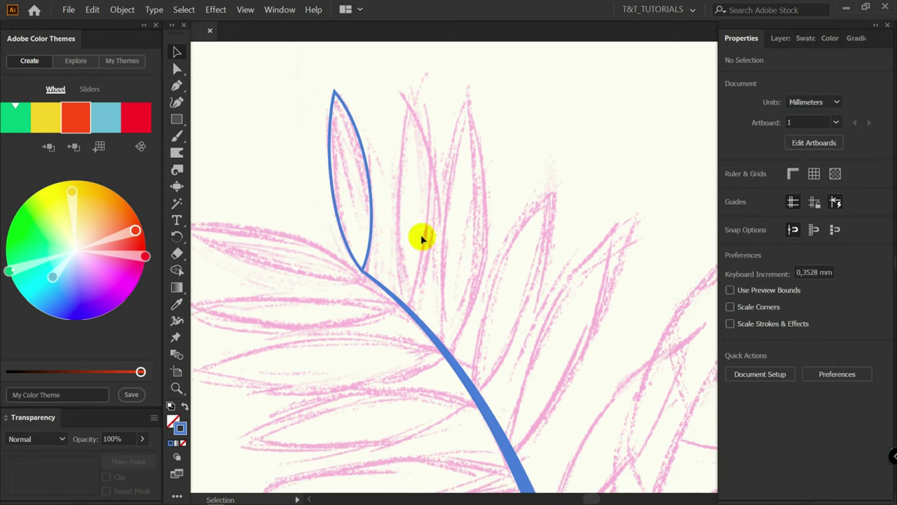
# Duplicate the first leaflet onto the neighbouring sketched leaflets and fit the copies between the stem and the sketched tips.
pyautogui.click(371, 196)
pyautogui.moveTo(371, 198); pyautogui.dragTo(424, 233)
pyautogui.moveTo(427, 115); pyautogui.dragTo(409, 103)
pyautogui.press('a')
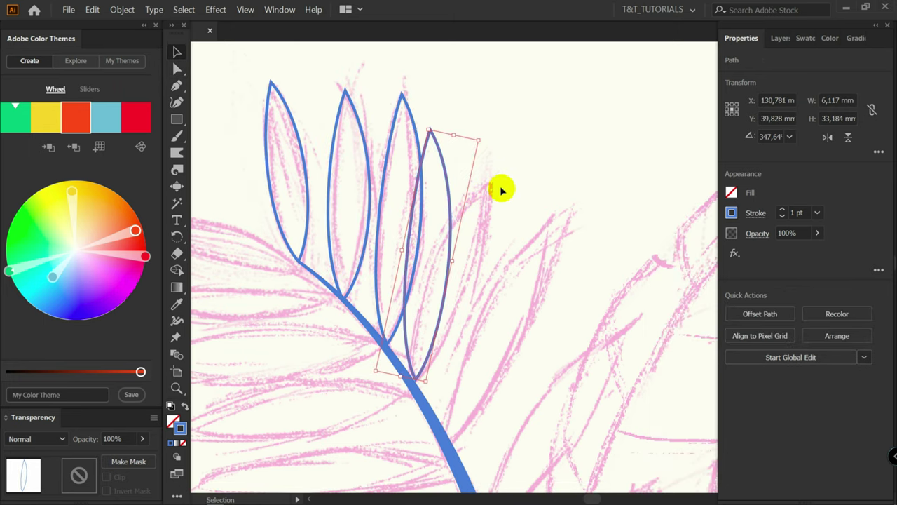
# Rotate the fourth leaflet about its base towards the sketched angle, keeping its base attached to the stem.
pyautogui.press('r')
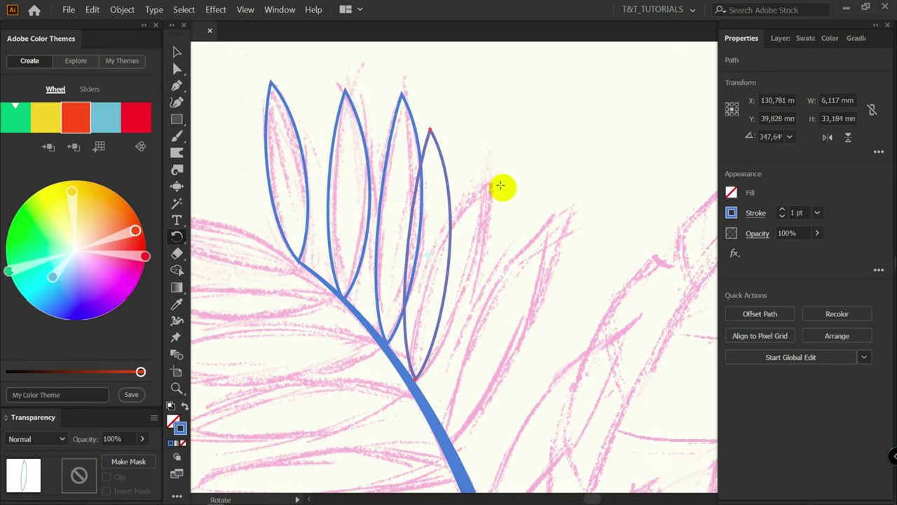
pyautogui.scroll(1, 415, 380)
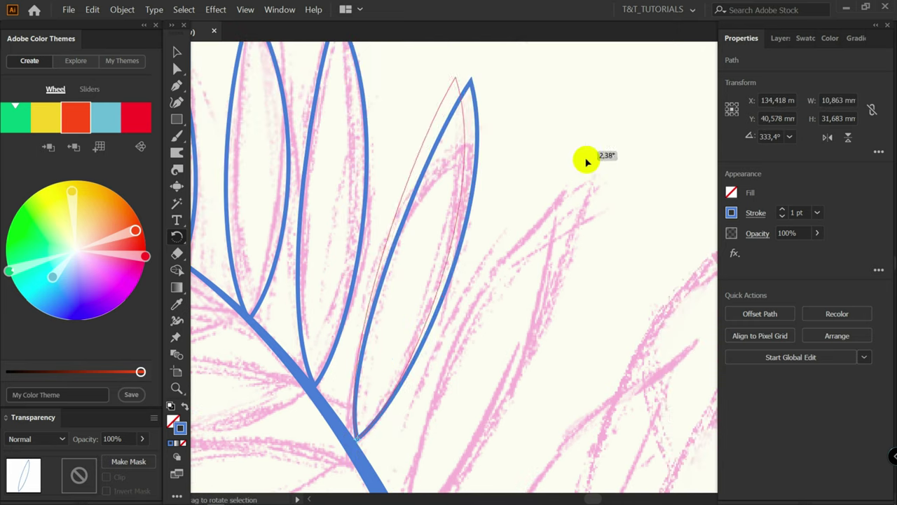
pyautogui.moveTo(587, 160); pyautogui.dragTo(621, 175)
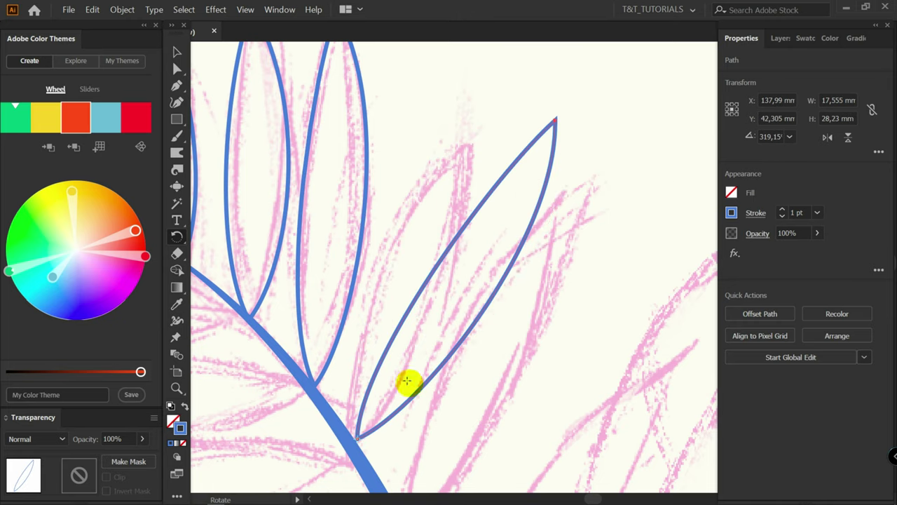
pyautogui.moveTo(358, 435); pyautogui.dragTo(438, 261)
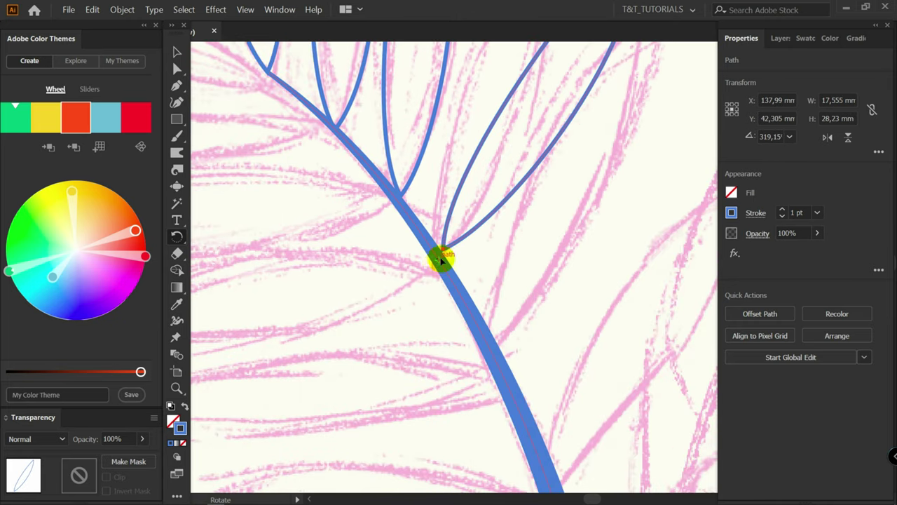
pyautogui.moveTo(459, 264); pyautogui.dragTo(416, 235)
pyautogui.press('a')
pyautogui.moveTo(431, 271); pyautogui.dragTo(571, 244)
pyautogui.click(558, 243)
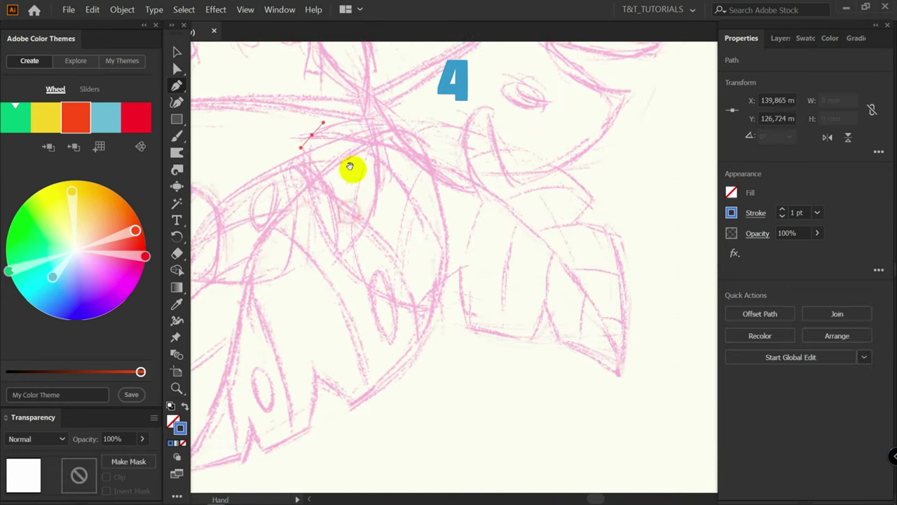
# Trace the sketch's lower-right leaf as a closed notched outline about 66 mm wide and 54 mm high.
pyautogui.moveTo(414, 306); pyautogui.dragTo(388, 272)
pyautogui.scroll(1, 519, 347)
pyautogui.moveTo(420, 252); pyautogui.dragTo(420, 281)
pyautogui.click(429, 326)
pyautogui.moveTo(512, 343); pyautogui.dragTo(627, 395)
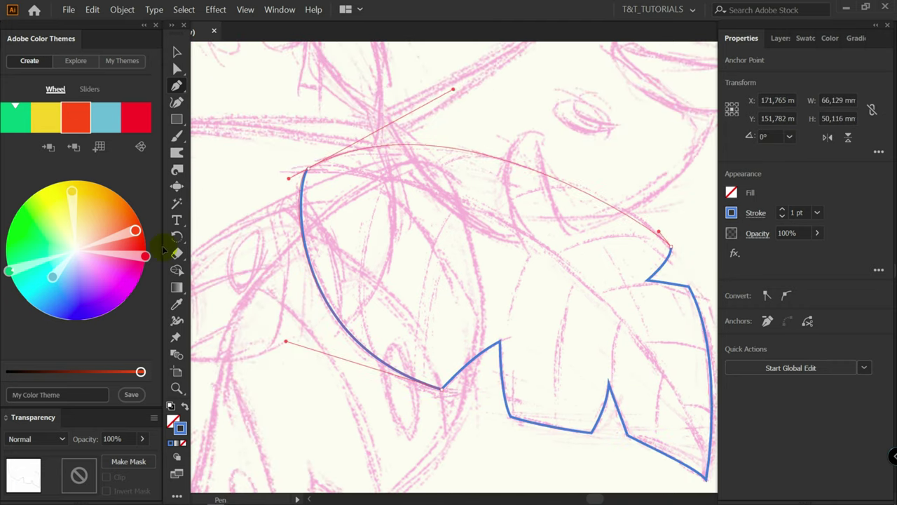
pyautogui.moveTo(454, 90); pyautogui.dragTo(465, 84)
pyautogui.keyDown('ctrl'); pyautogui.click(337, 208); pyautogui.keyUp('ctrl')
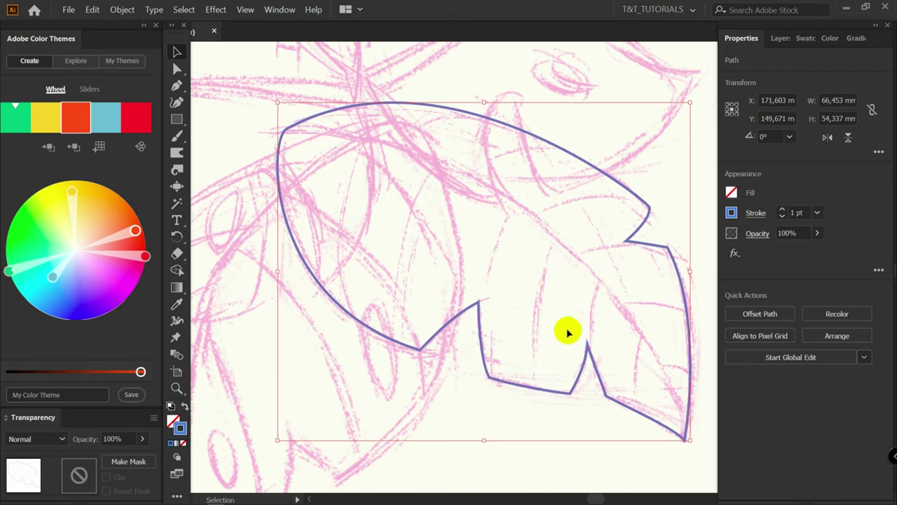
# Try rounding all corners of the notched leaf outline together, then restore the sharp corners.
pyautogui.press('a')
pyautogui.hotkey('ctrl', 'space')
pyautogui.moveTo(486, 322); pyautogui.dragTo(554, 303)
pyautogui.moveTo(471, 298); pyautogui.dragTo(463, 321)
pyautogui.press('v')
pyautogui.hotkey('ctrl', '-')
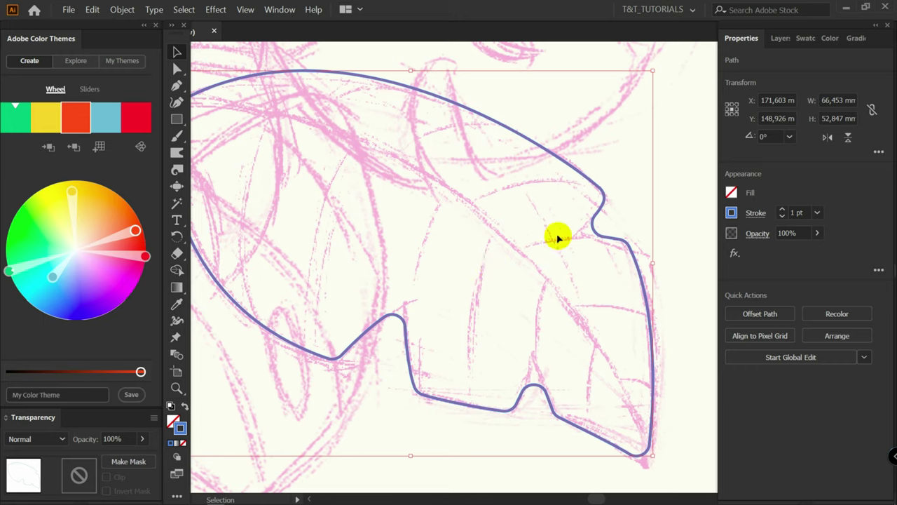
pyautogui.press('a')
pyautogui.moveTo(426, 320); pyautogui.dragTo(411, 304)
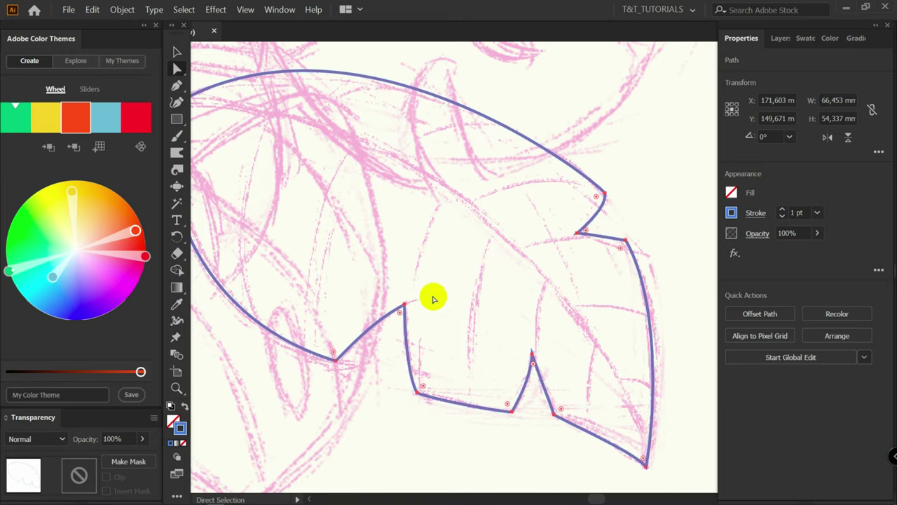
# Round the leaf outline's notches and tip individually, and fine-tune the first lower notch.
pyautogui.click(405, 309)
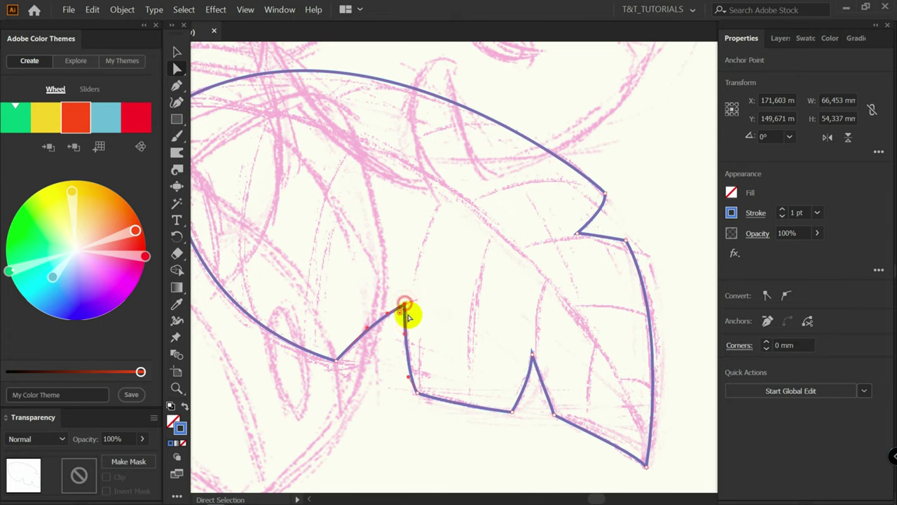
pyautogui.moveTo(401, 315)
pyautogui.mouseDown()
pyautogui.moveTo(386, 336)
pyautogui.moveTo(396, 321)
pyautogui.mouseUp()
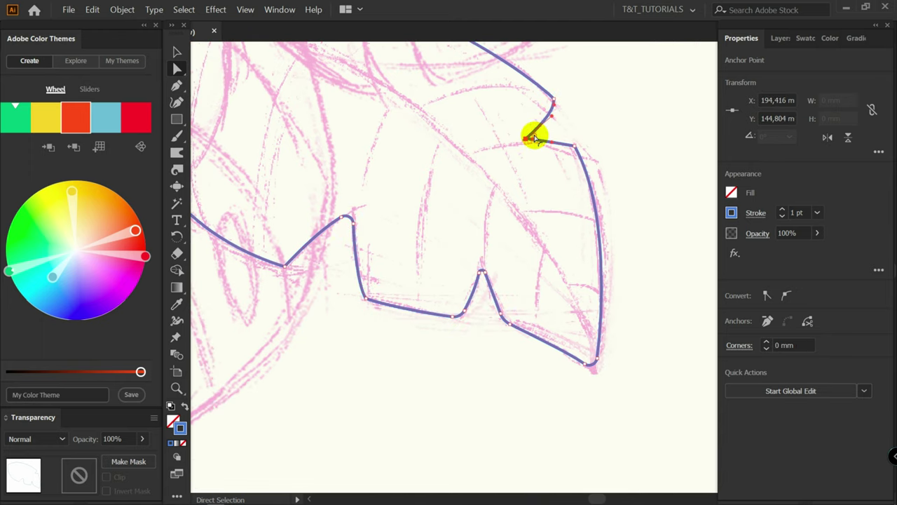
pyautogui.moveTo(534, 136); pyautogui.dragTo(533, 137)
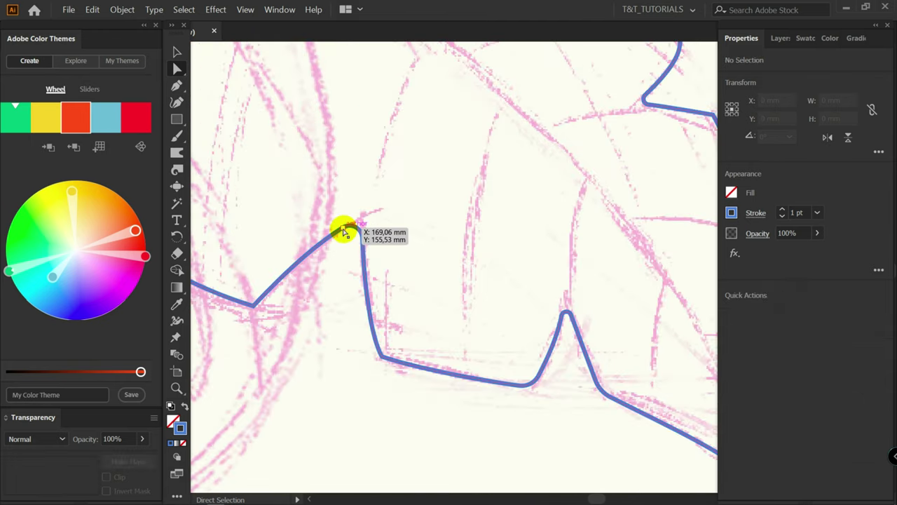
pyautogui.click(345, 226)
pyautogui.moveTo(350, 240)
pyautogui.mouseDown()
pyautogui.moveTo(367, 208)
pyautogui.moveTo(356, 230)
pyautogui.mouseUp()
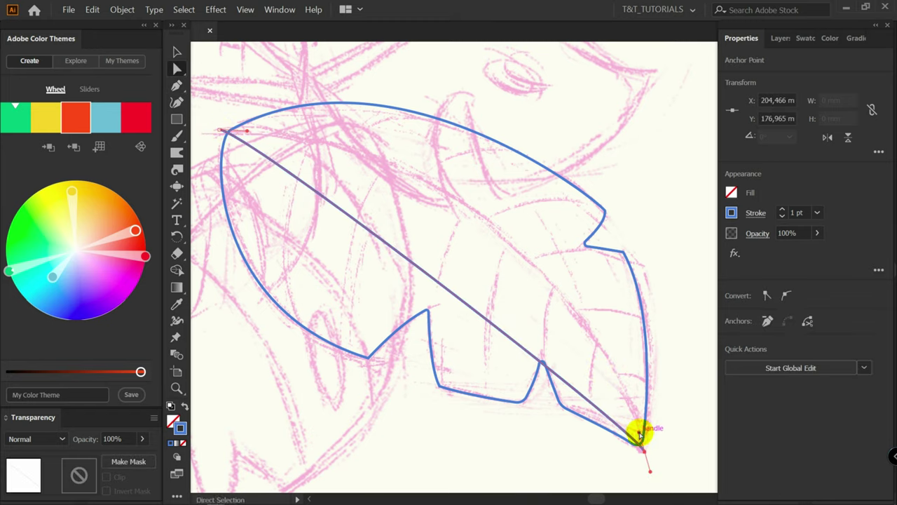
# Bend the leaf's midrib into a smooth curve from its base to its pointed tip, following the sketch.
pyautogui.moveTo(640, 434); pyautogui.dragTo(530, 119)
pyautogui.click(550, 134)
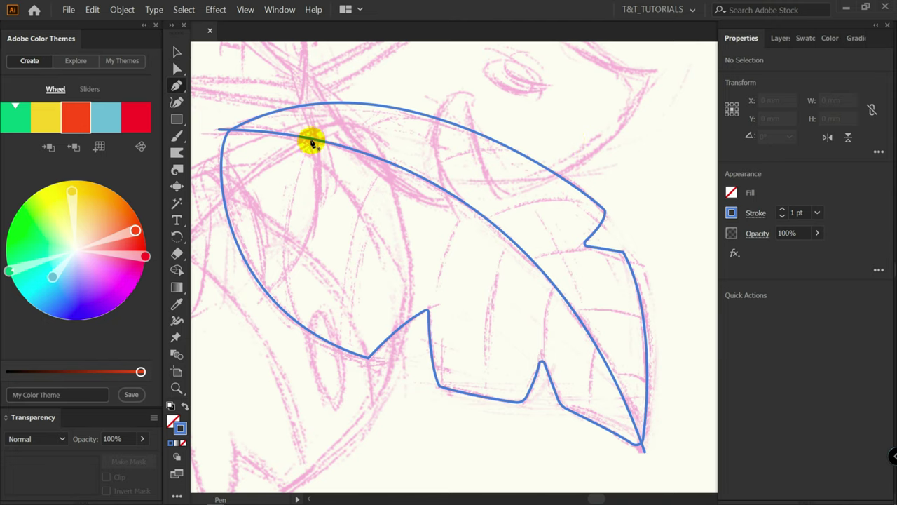
# Draw separate straight veins from the notched leaf's midrib to its lower edge, following the sketched veins and ending slightly past the outline.
pyautogui.scroll(2, 312, 143)
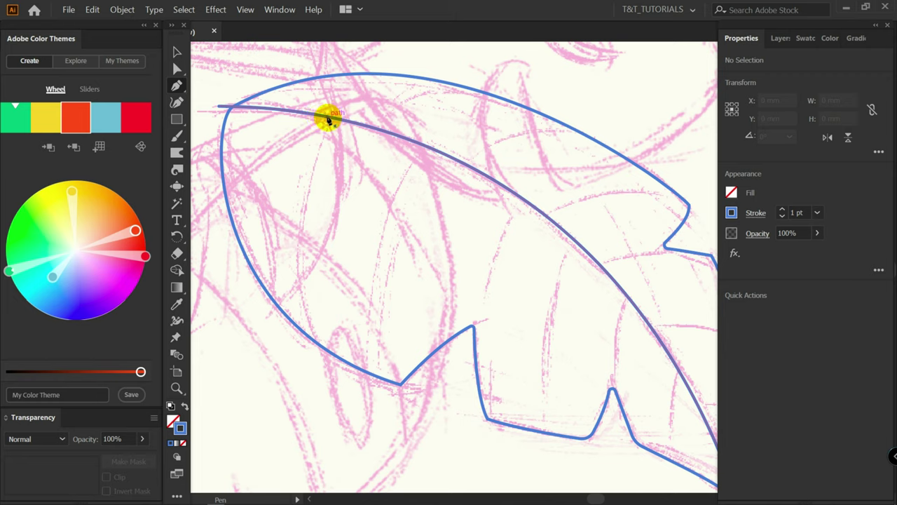
pyautogui.click(327, 119)
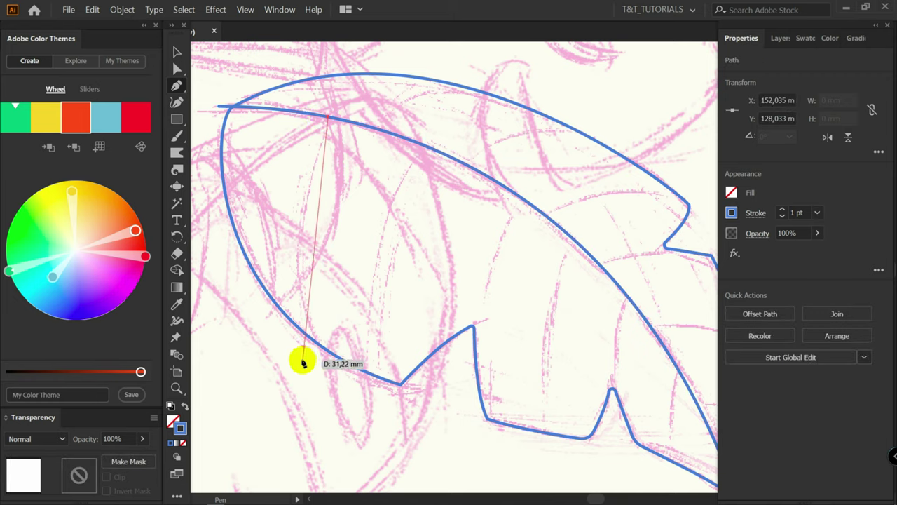
pyautogui.click(295, 350)
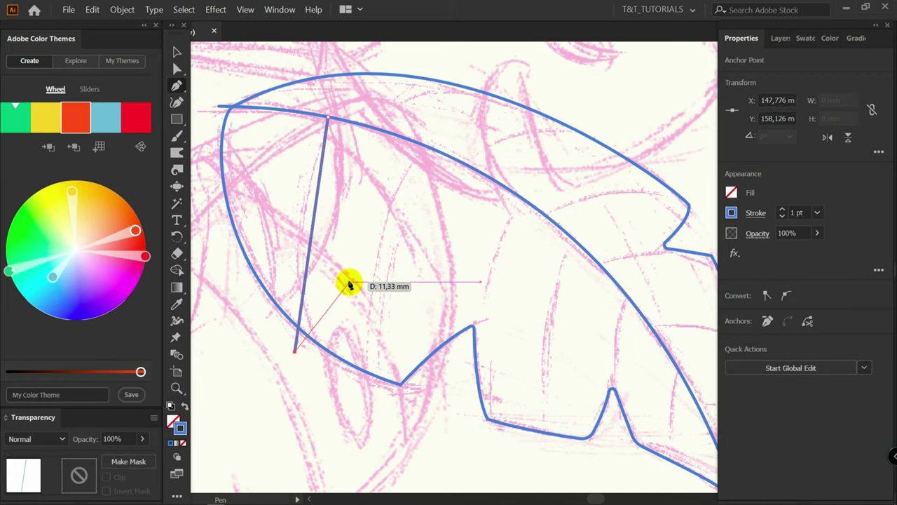
pyautogui.press('ctrl')
pyautogui.keyDown('ctrl'); pyautogui.click(348, 236); pyautogui.keyUp('ctrl')
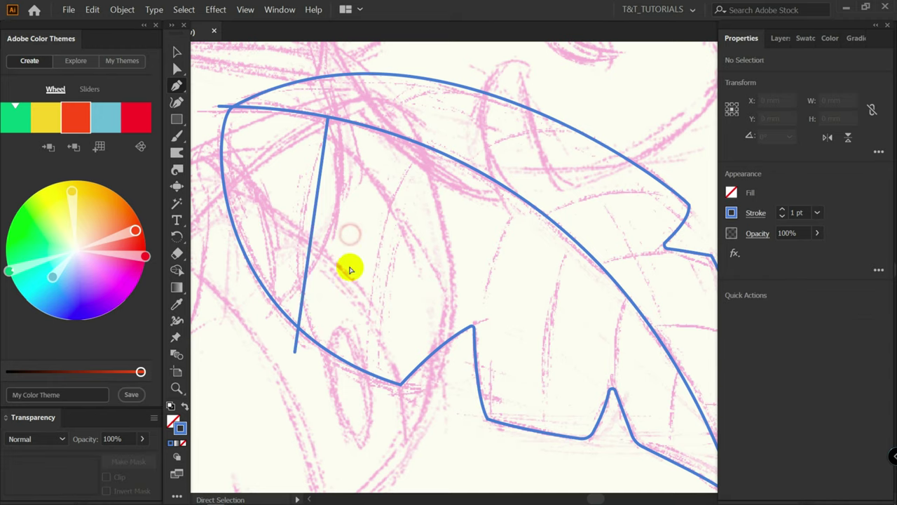
pyautogui.click(405, 138)
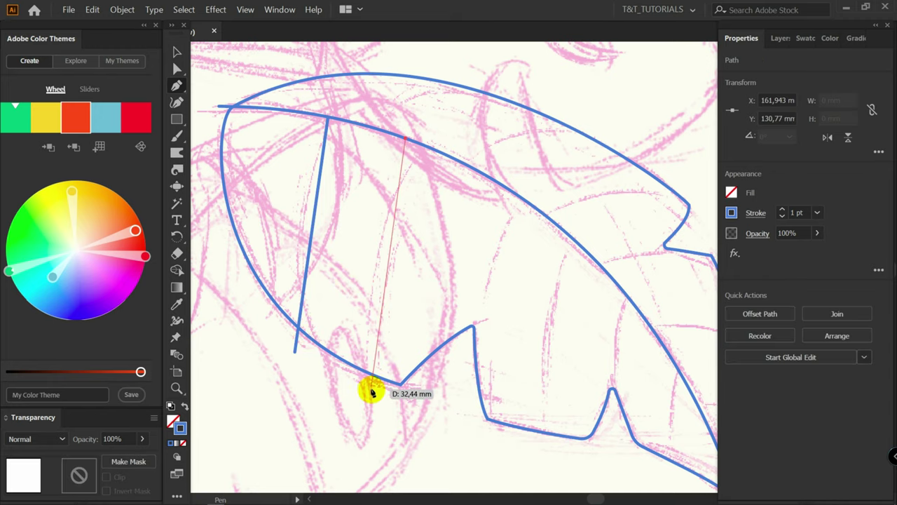
# Draw separate straight veins from the midrib to the leaf's upper edge, following the sketch and ending slightly past the outline.
pyautogui.click(692, 216)
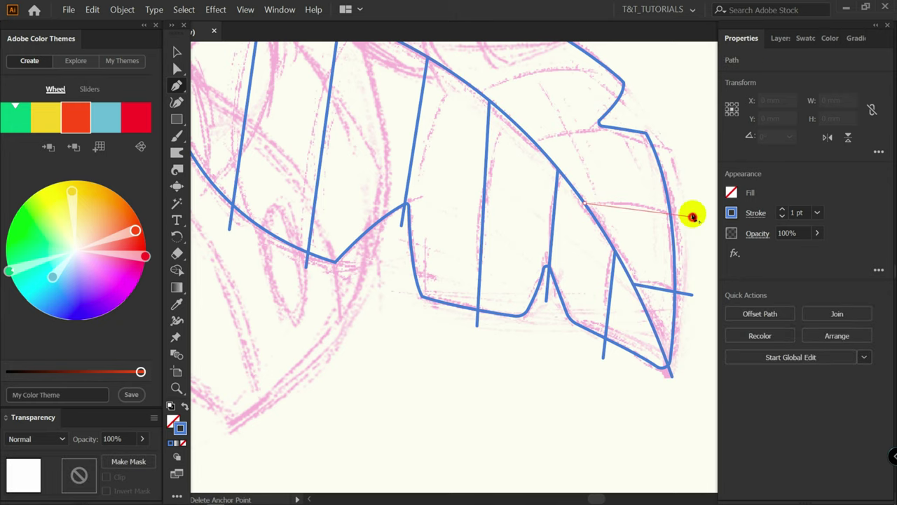
pyautogui.keyDown('ctrl'); pyautogui.click(689, 179); pyautogui.keyUp('ctrl')
pyautogui.click(536, 142)
pyautogui.click(649, 124)
pyautogui.keyDown('ctrl'); pyautogui.click(648, 99); pyautogui.keyUp('ctrl')
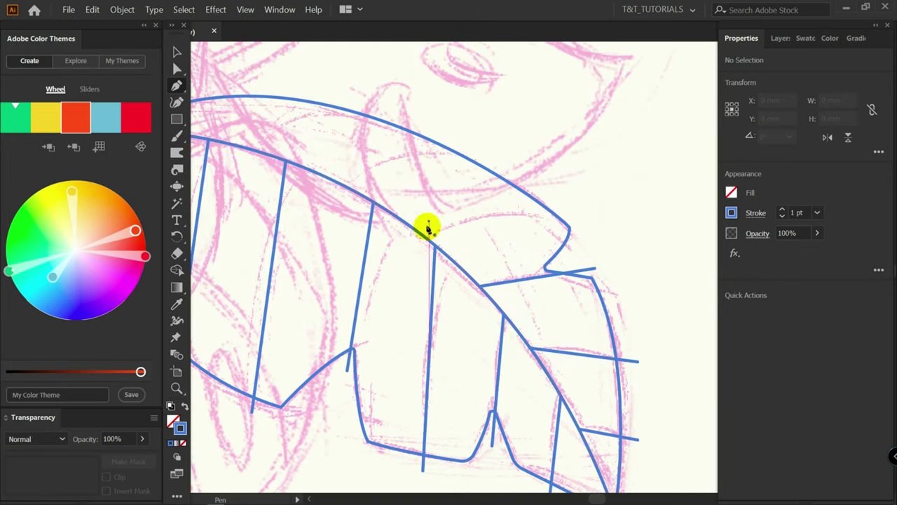
pyautogui.click(425, 237)
pyautogui.click(578, 197)
pyautogui.keyDown('ctrl'); pyautogui.click(595, 181); pyautogui.keyUp('ctrl')
pyautogui.click(346, 187)
pyautogui.moveTo(429, 168); pyautogui.dragTo(408, 124)
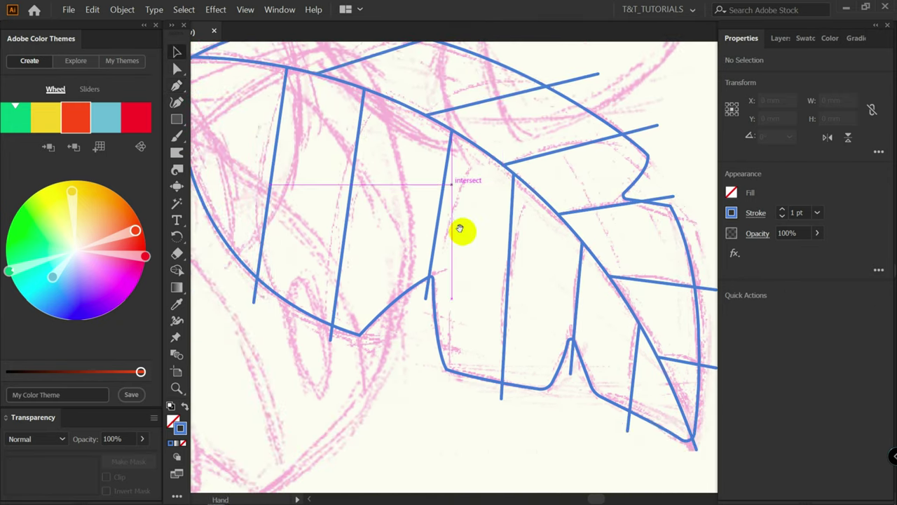
# Bend the straight veins on both sides of the midrib into smooth arcs and adjust the end of the first lower vein.
pyautogui.press('v')
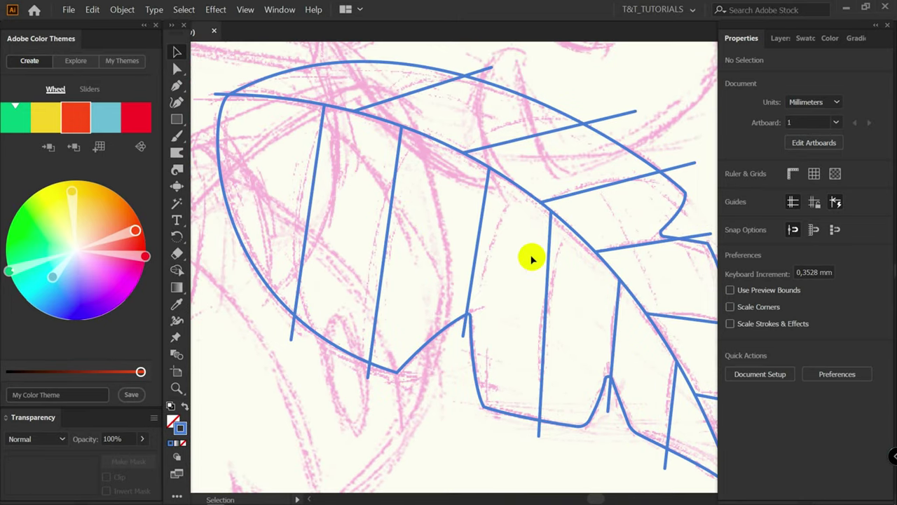
pyautogui.press('p')
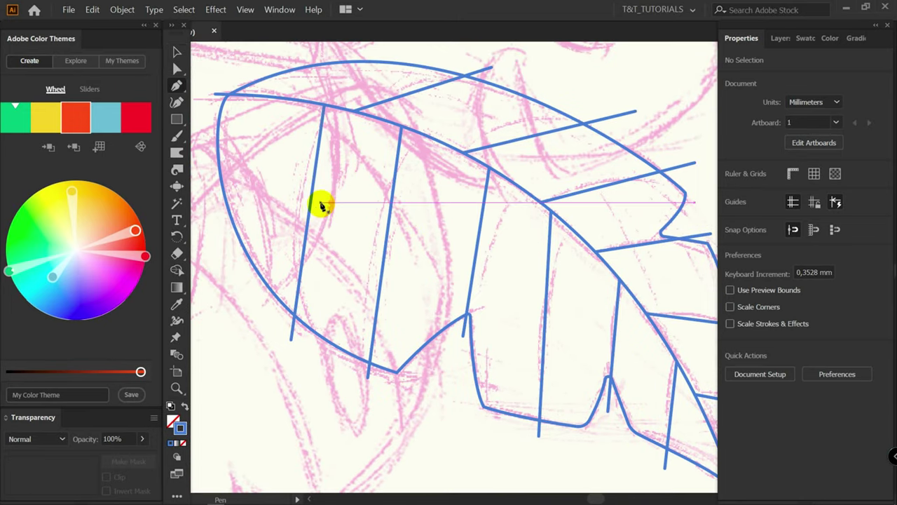
pyautogui.moveTo(310, 204); pyautogui.dragTo(296, 202)
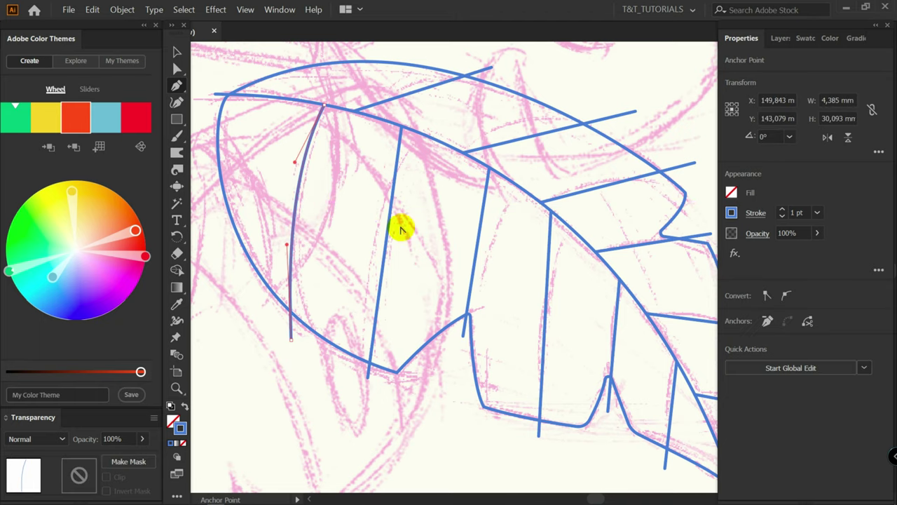
pyautogui.moveTo(385, 242); pyautogui.dragTo(375, 233)
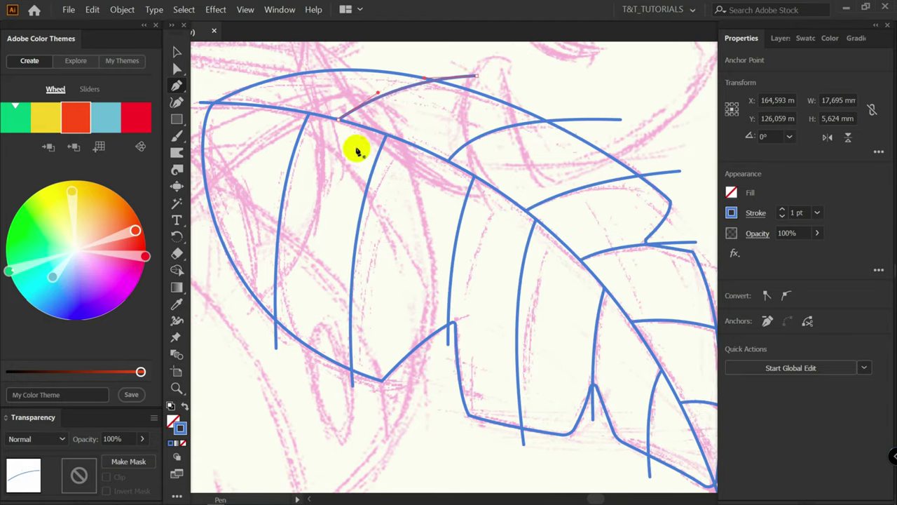
pyautogui.press('a')
pyautogui.moveTo(276, 349); pyautogui.dragTo(338, 257)
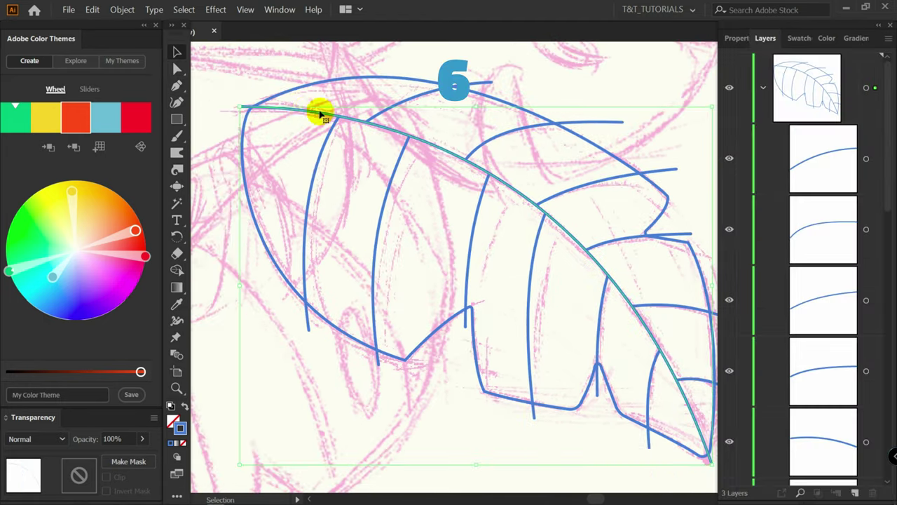
# Widen the midrib's stroke at the leaf base with the Width tool so that it tapers towards the leaf tip.
pyautogui.hotkey('shift', 'w')
pyautogui.moveTo(241, 106); pyautogui.dragTo(245, 96)
pyautogui.press('v')
pyautogui.click(456, 134)
pyautogui.moveTo(443, 129); pyautogui.dragTo(419, 120)
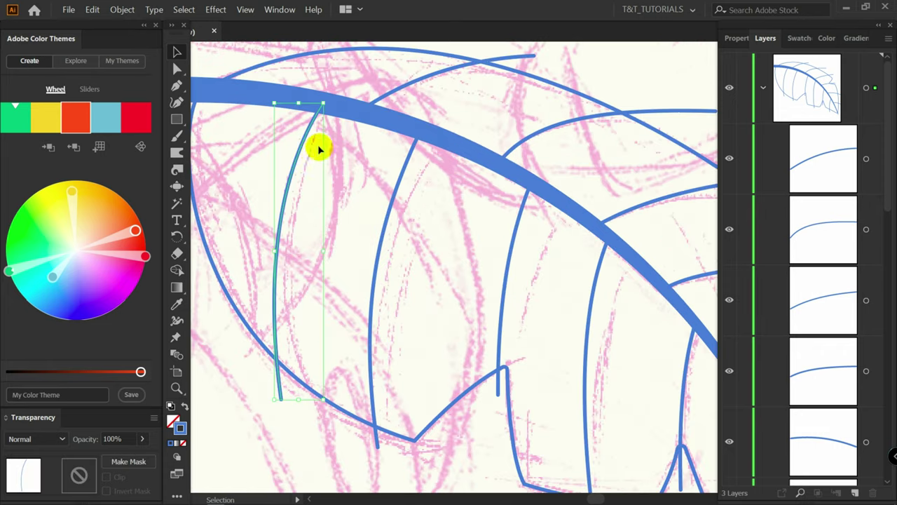
# Widen the first lower vein's stroke where it meets the midrib so that it tapers towards the leaf edge.
pyautogui.hotkey('shift', 'w')
pyautogui.moveTo(324, 103); pyautogui.dragTo(336, 110)
pyautogui.press('v')
pyautogui.click(364, 205)
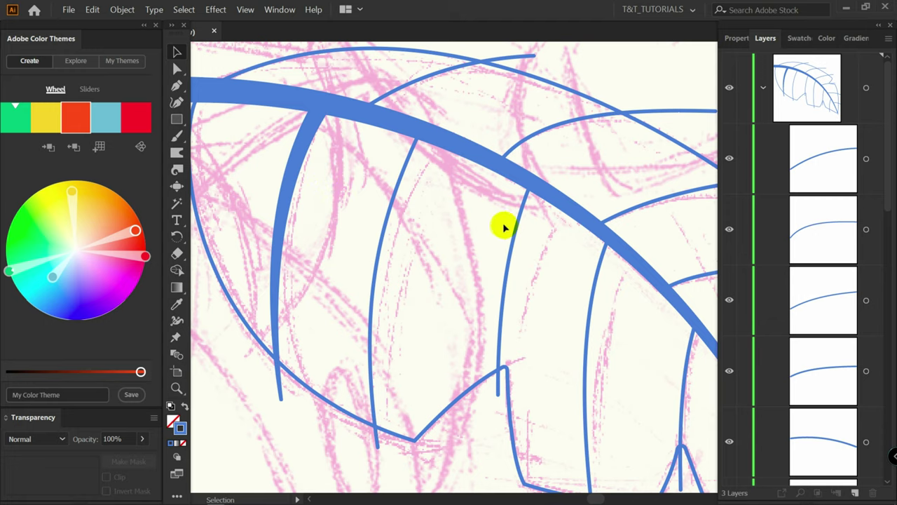
# Copy the first lower vein's tapered stroke appearance to the other lower veins and continue with the upper ones.
pyautogui.click(297, 168)
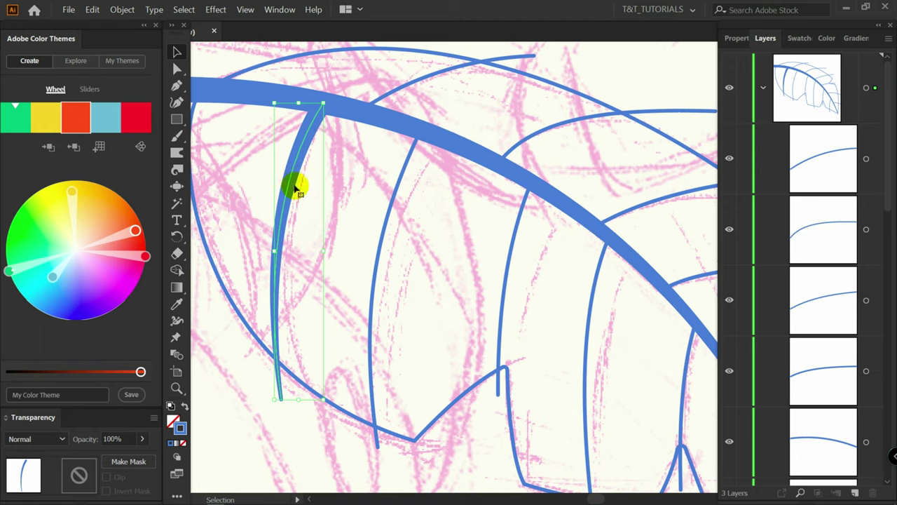
pyautogui.click(763, 90)
pyautogui.click(763, 90)
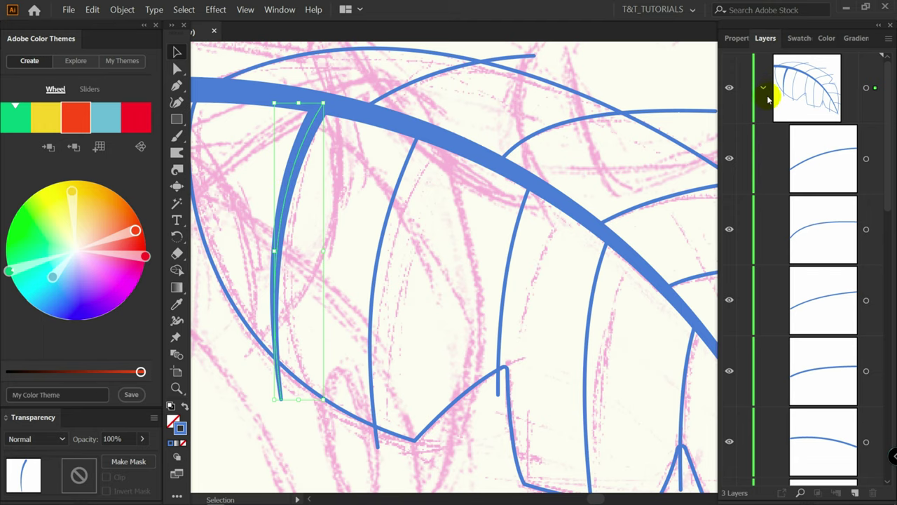
pyautogui.scroll(-5, 852, 284)
pyautogui.moveTo(886, 324); pyautogui.dragTo(886, 279)
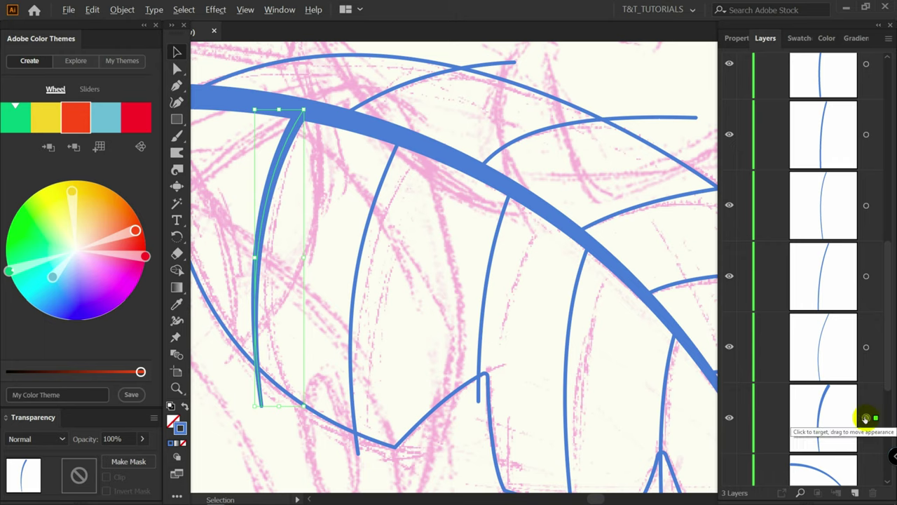
pyautogui.moveTo(865, 417); pyautogui.dragTo(866, 347)
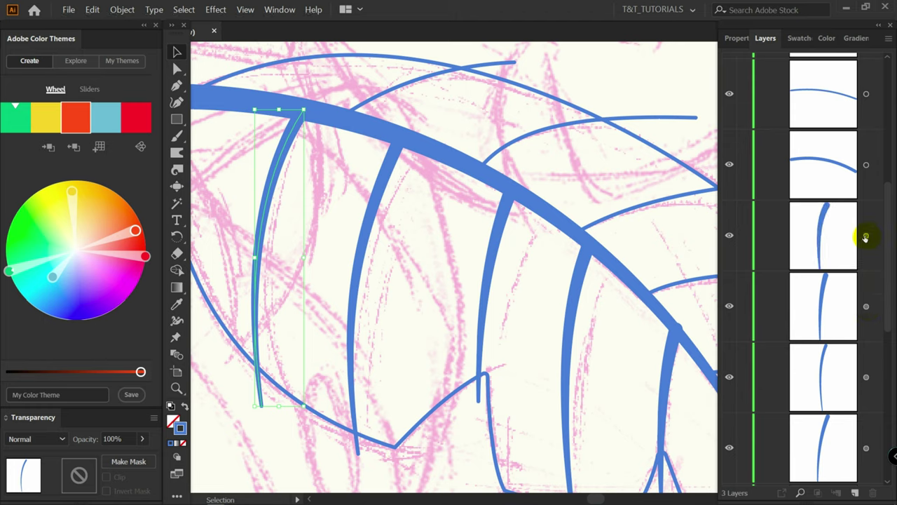
pyautogui.moveTo(861, 216); pyautogui.dragTo(862, 315)
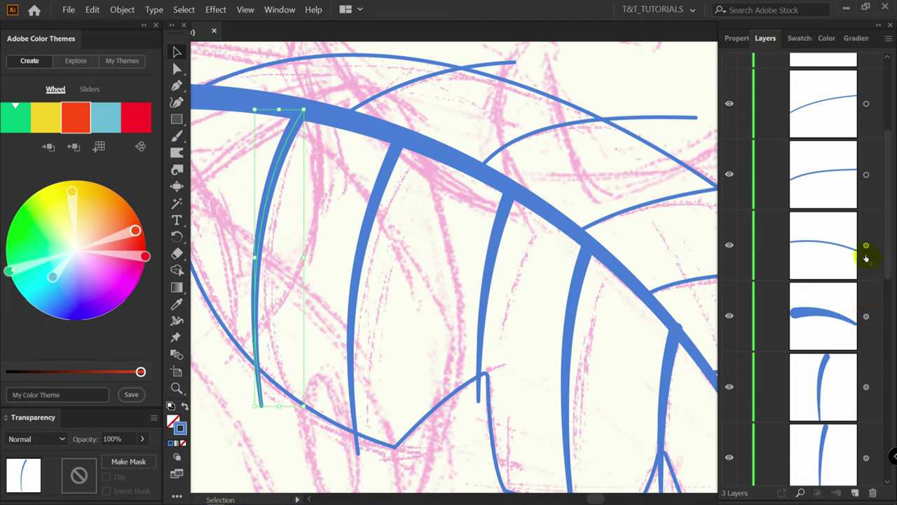
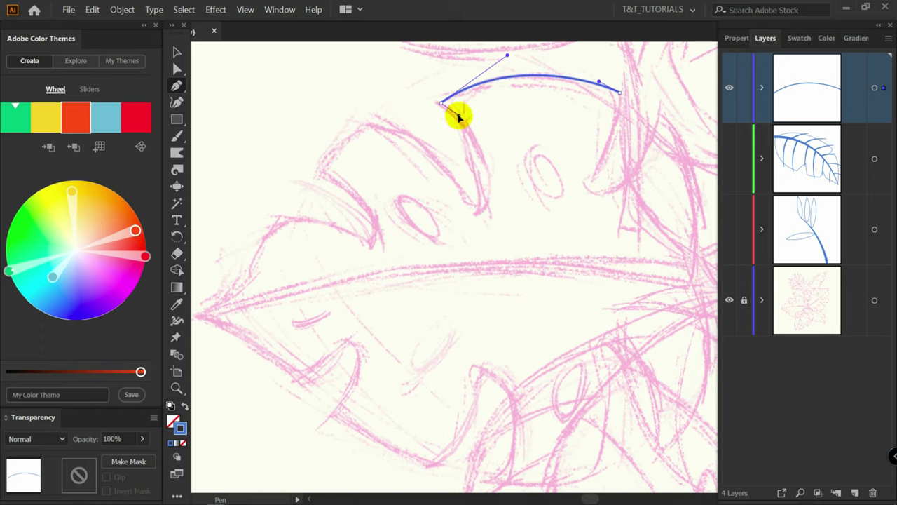
# Trace the upper edge of the sketch's left split leaf with curved lobes and deep notches, heading to its pointed tip.
pyautogui.moveTo(459, 118); pyautogui.dragTo(459, 117)
pyautogui.moveTo(480, 206); pyautogui.dragTo(455, 210)
pyautogui.moveTo(379, 117)
pyautogui.mouseDown()
pyautogui.moveTo(315, 116)
pyautogui.moveTo(370, 120)
pyautogui.mouseUp()
pyautogui.moveTo(321, 171); pyautogui.dragTo(306, 194)
pyautogui.moveTo(376, 231); pyautogui.dragTo(369, 243)
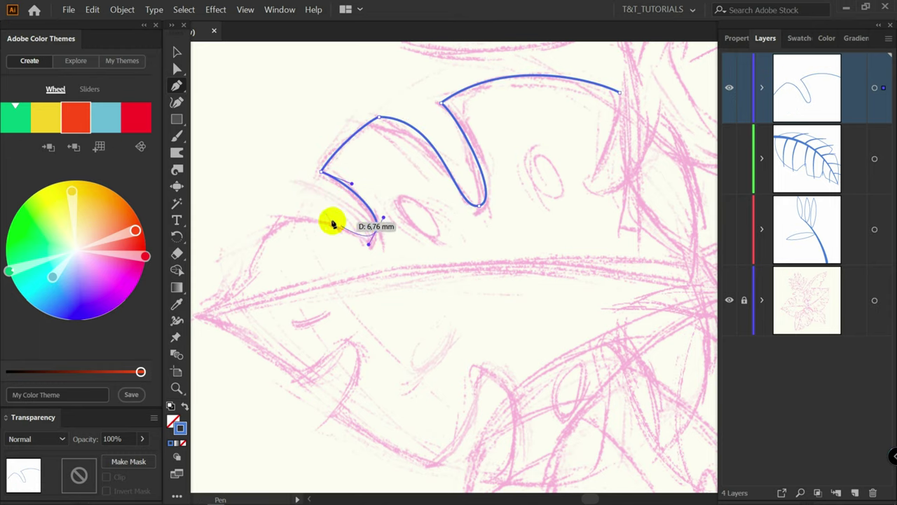
pyautogui.moveTo(284, 221); pyautogui.dragTo(274, 226)
pyautogui.moveTo(246, 259); pyautogui.dragTo(207, 264)
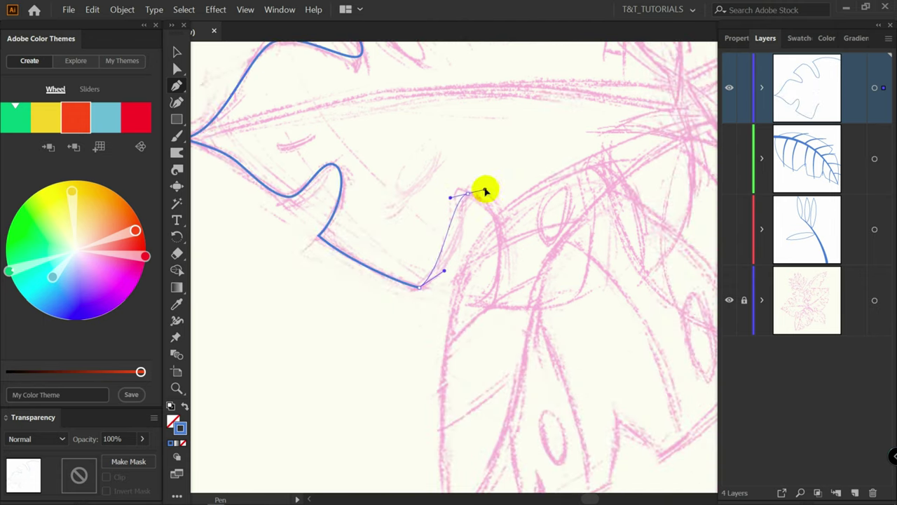
# Trace the split leaf's remaining lower lobes and its stem side, and close the outline at its starting anchor.
pyautogui.moveTo(482, 190); pyautogui.dragTo(494, 187)
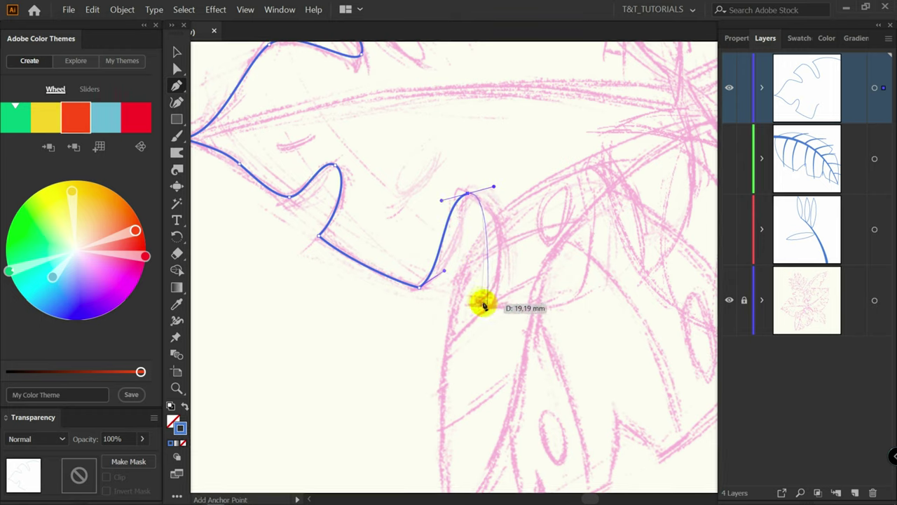
pyautogui.moveTo(481, 300); pyautogui.dragTo(452, 335)
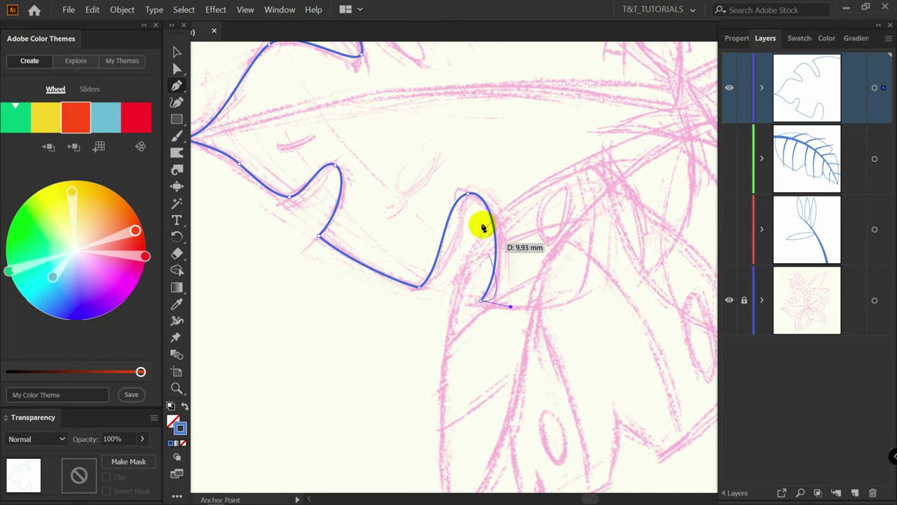
pyautogui.moveTo(457, 201)
pyautogui.mouseDown()
pyautogui.moveTo(421, 287)
pyautogui.moveTo(469, 196)
pyautogui.mouseUp()
pyautogui.moveTo(540, 277); pyautogui.dragTo(512, 280)
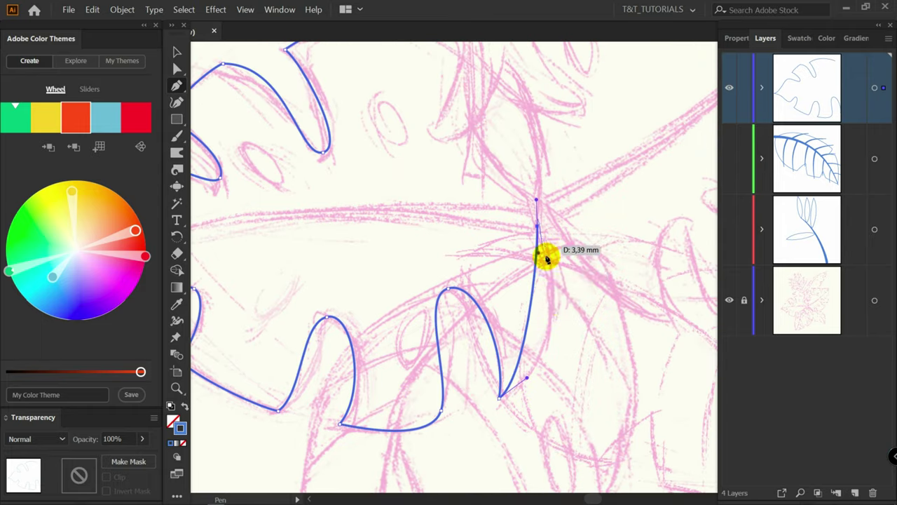
pyautogui.moveTo(556, 203); pyautogui.dragTo(566, 270)
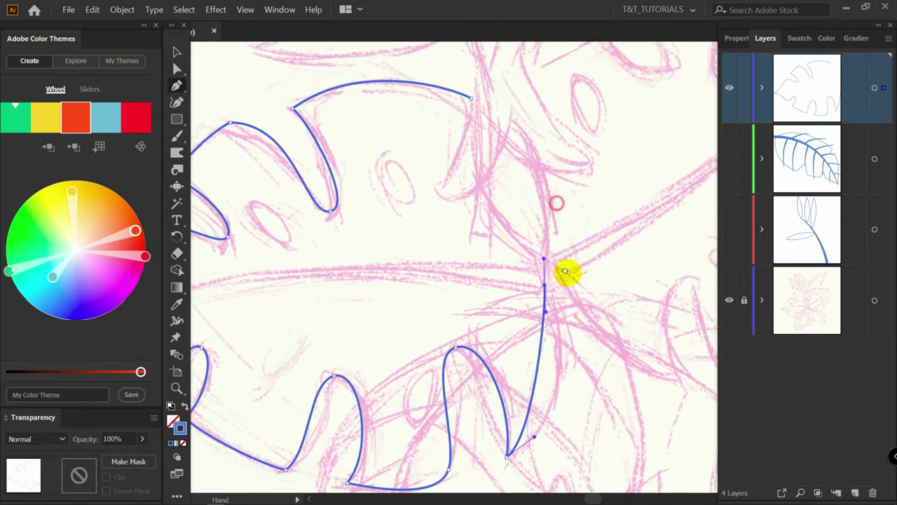
pyautogui.moveTo(566, 270); pyautogui.dragTo(572, 292)
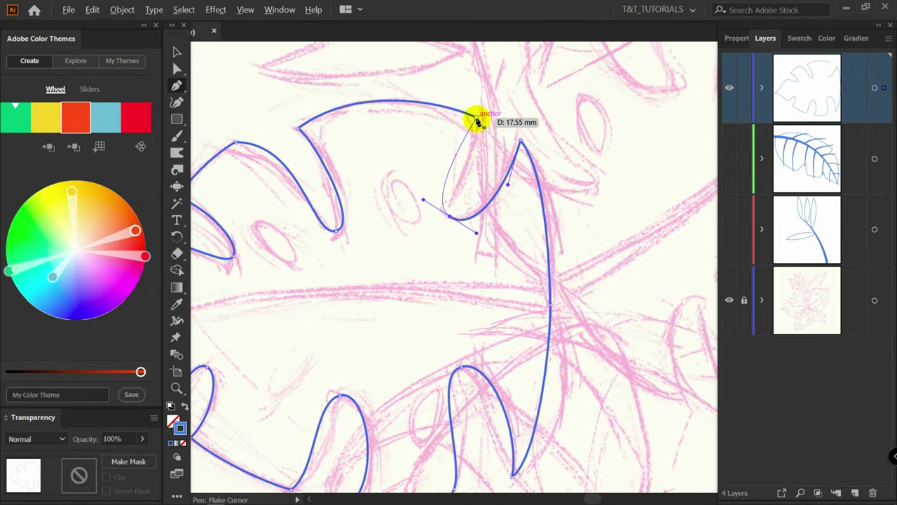
pyautogui.moveTo(476, 118); pyautogui.dragTo(468, 79)
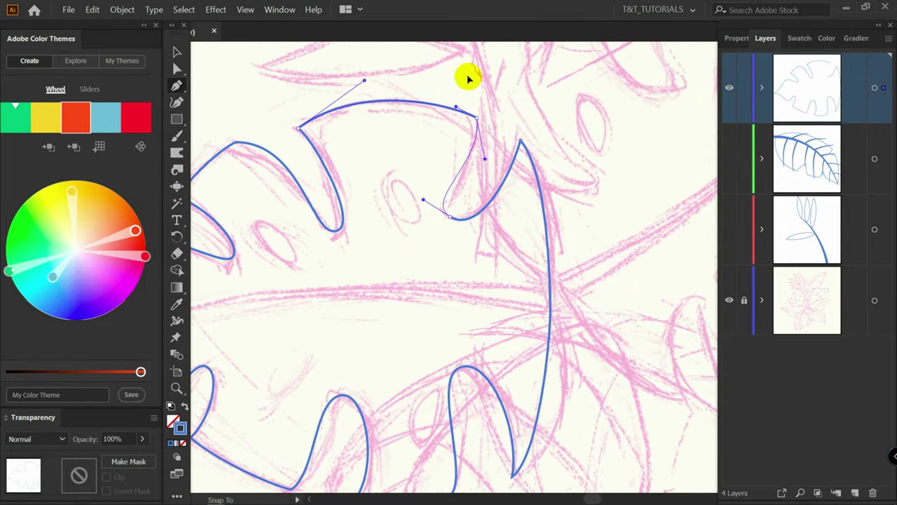
# Reshape the split leaf's stem side into an inward notch at the midrib and adjust the curves of the adjoining lower lobe.
pyautogui.scroll(-3, 545, 290)
pyautogui.press('a')
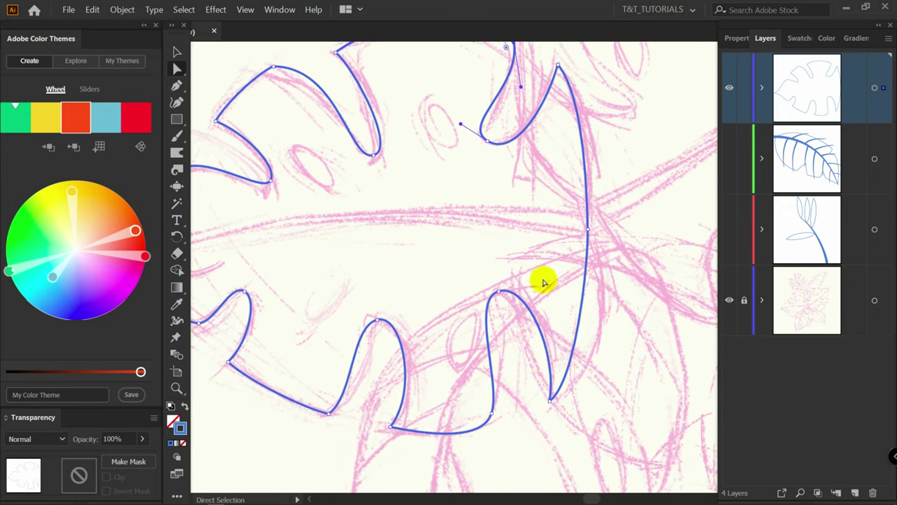
pyautogui.click(550, 400)
pyautogui.moveTo(581, 203); pyautogui.dragTo(600, 157)
pyautogui.moveTo(609, 268); pyautogui.dragTo(629, 340)
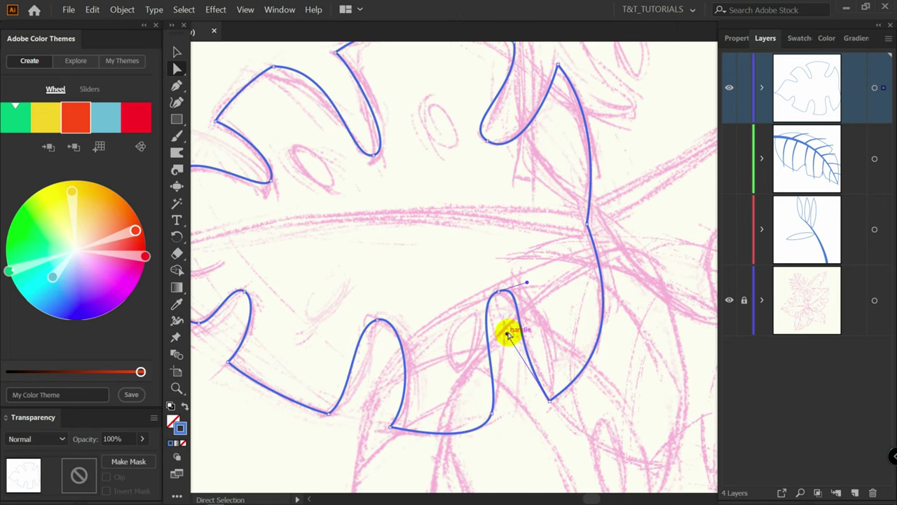
pyautogui.moveTo(509, 335); pyautogui.dragTo(547, 338)
pyautogui.moveTo(547, 338); pyautogui.dragTo(547, 397)
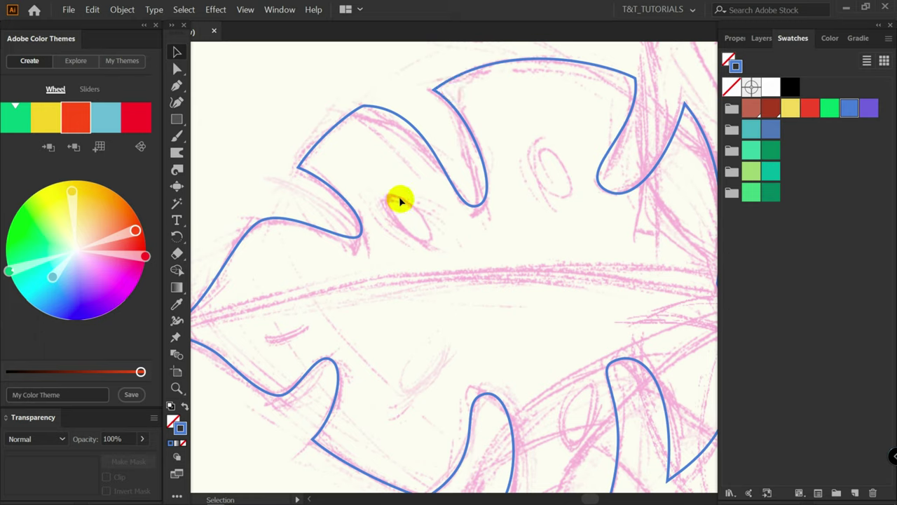
# Draw a narrow ellipse over the split leaf's upper hole, tilt and shape it to the sketch, and copy it onto the neighbouring hole.
pyautogui.press('l')
pyautogui.moveTo(388, 194); pyautogui.dragTo(424, 255)
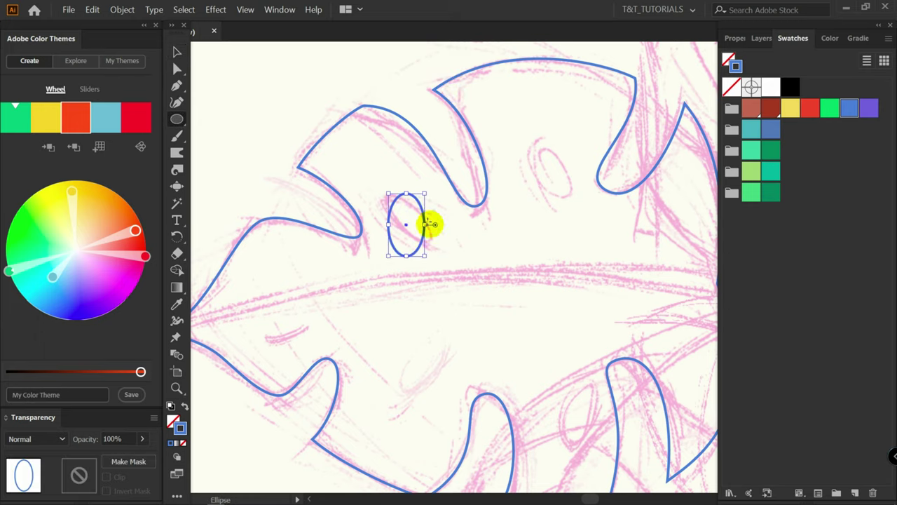
pyautogui.press('v')
pyautogui.moveTo(426, 188); pyautogui.dragTo(425, 238)
pyautogui.press('a')
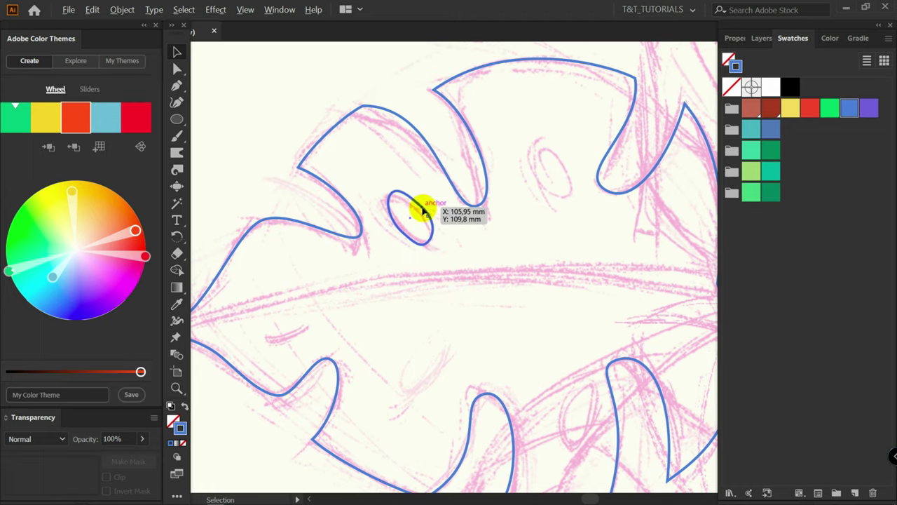
pyautogui.moveTo(423, 210); pyautogui.dragTo(534, 179)
pyautogui.press('a')
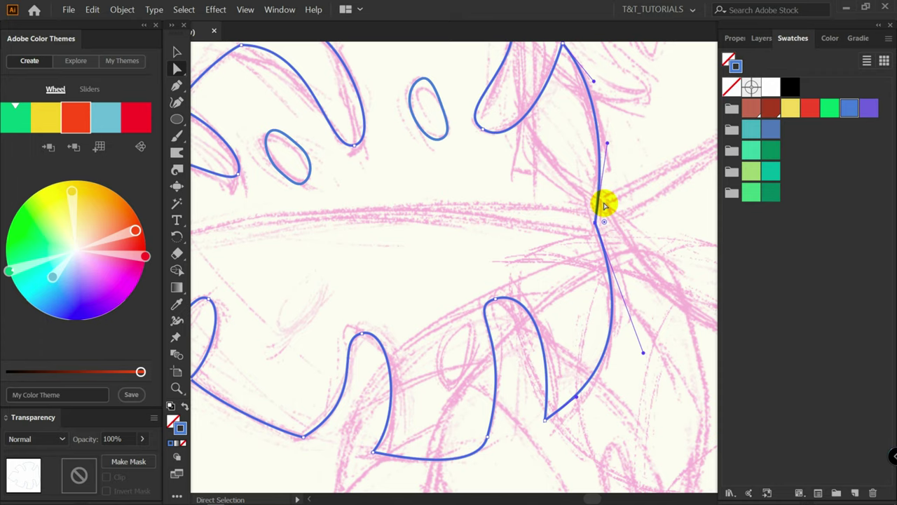
# Bring the two open end anchors at the split leaf's upper stem-side tip together and join them into one anchor.
pyautogui.moveTo(551, 132); pyautogui.dragTo(508, 98)
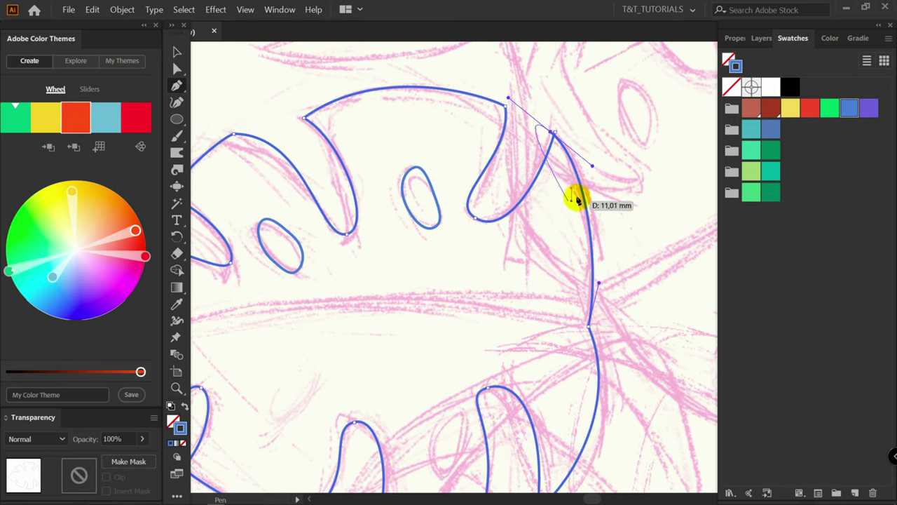
pyautogui.scroll(2, 557, 130)
pyautogui.press('a')
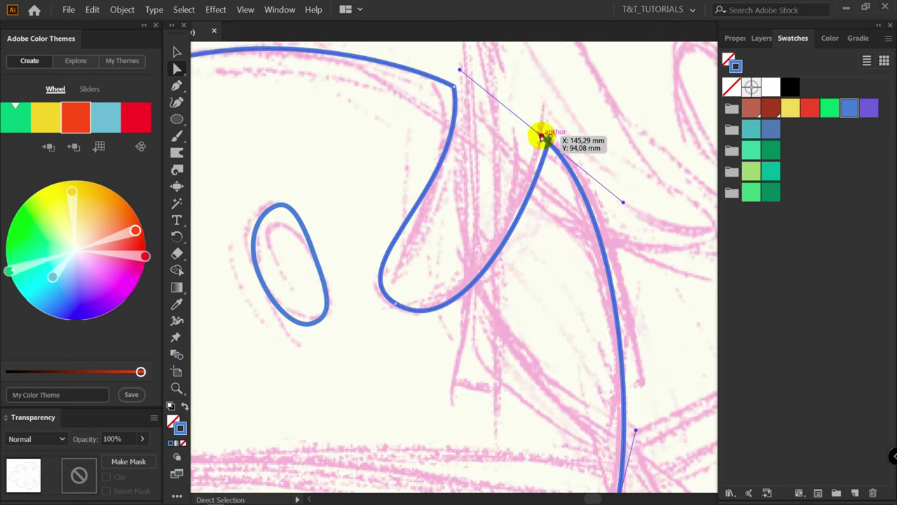
pyautogui.moveTo(542, 136); pyautogui.dragTo(551, 155)
pyautogui.click(596, 136)
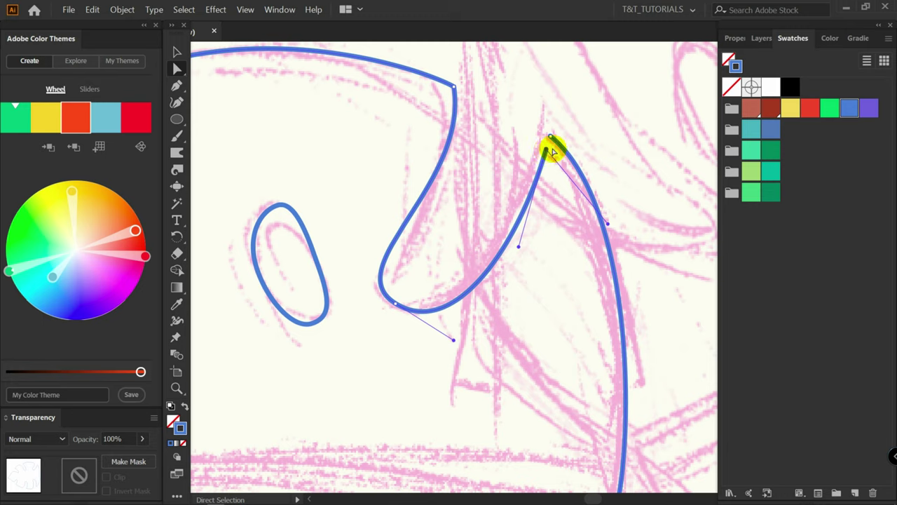
pyautogui.moveTo(550, 152); pyautogui.dragTo(552, 137)
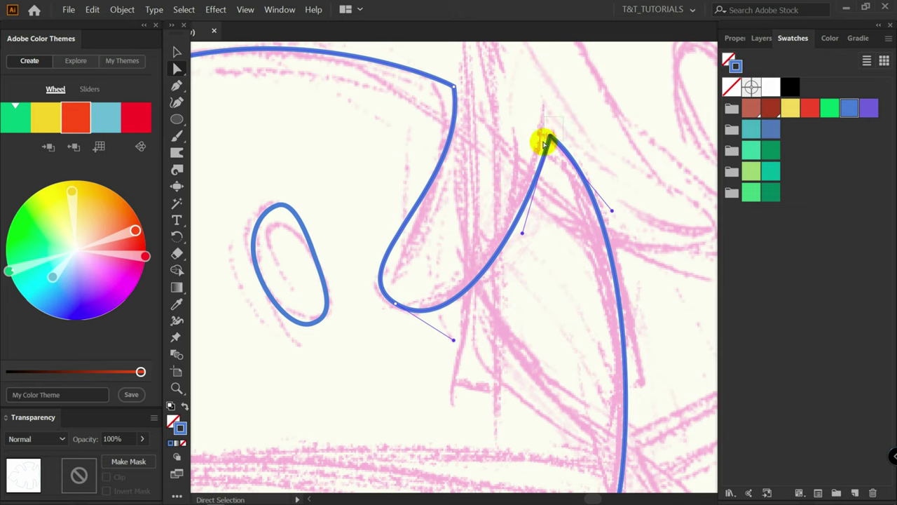
pyautogui.click(733, 39)
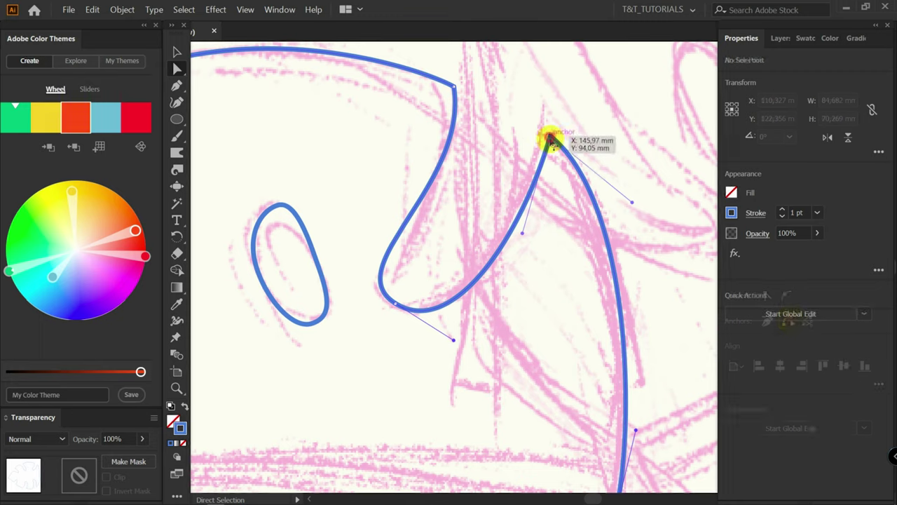
pyautogui.moveTo(552, 137); pyautogui.dragTo(593, 172)
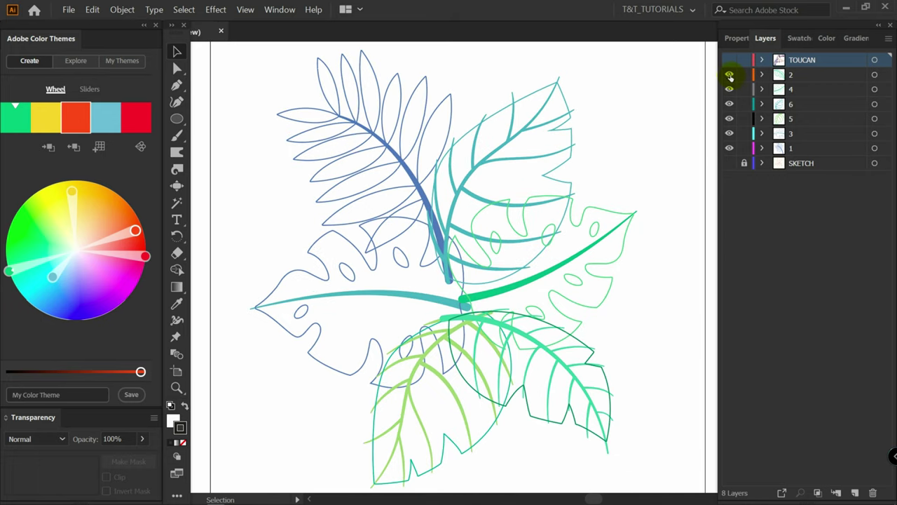
# Show the TOUCAN layer and hide the numbered leaf layers.
pyautogui.click(729, 75)
pyautogui.click(729, 60)
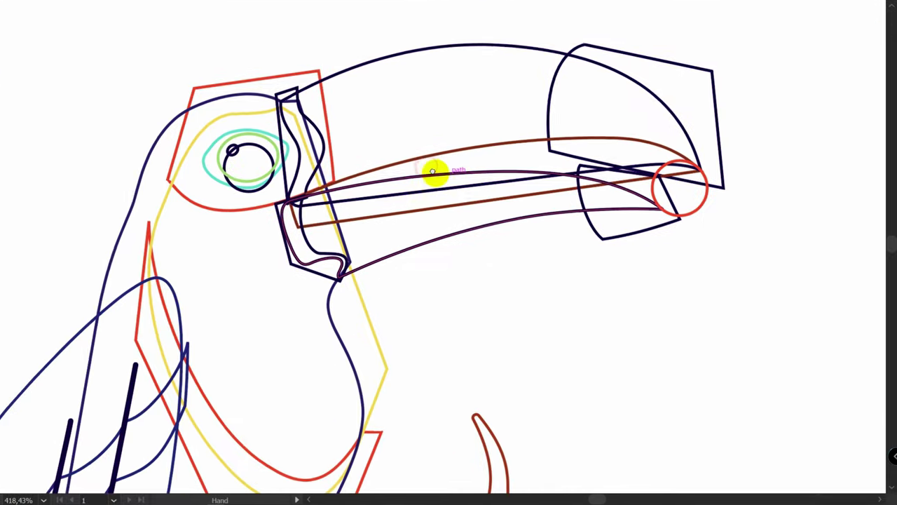
pyautogui.moveTo(433, 172); pyautogui.dragTo(476, 167)
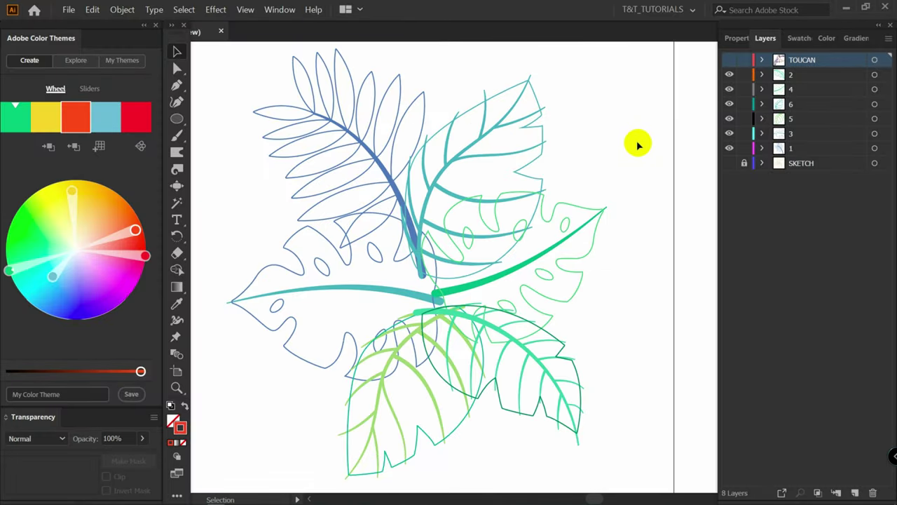
pyautogui.click(729, 75)
pyautogui.click(729, 90)
pyautogui.click(729, 104)
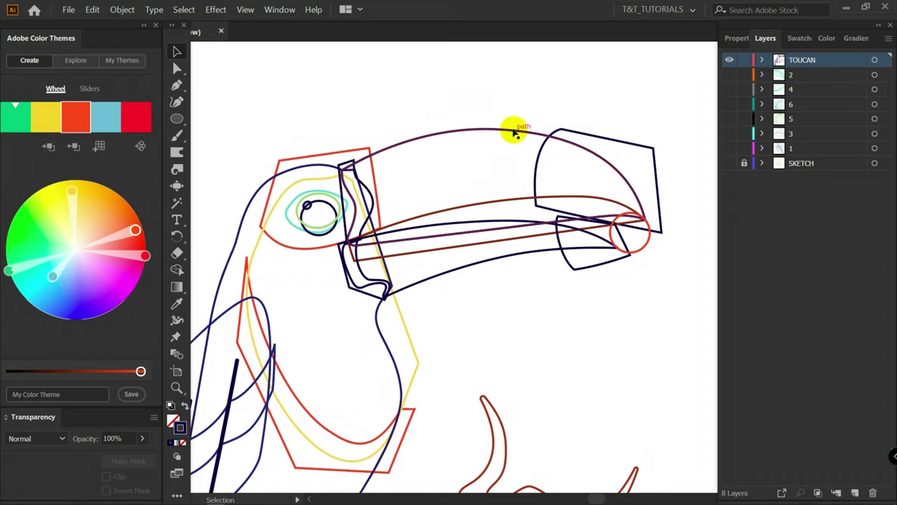
# Swap the toucan's upper beak outline to a fill and colour it with the yellow swatch.
pyautogui.click(515, 133)
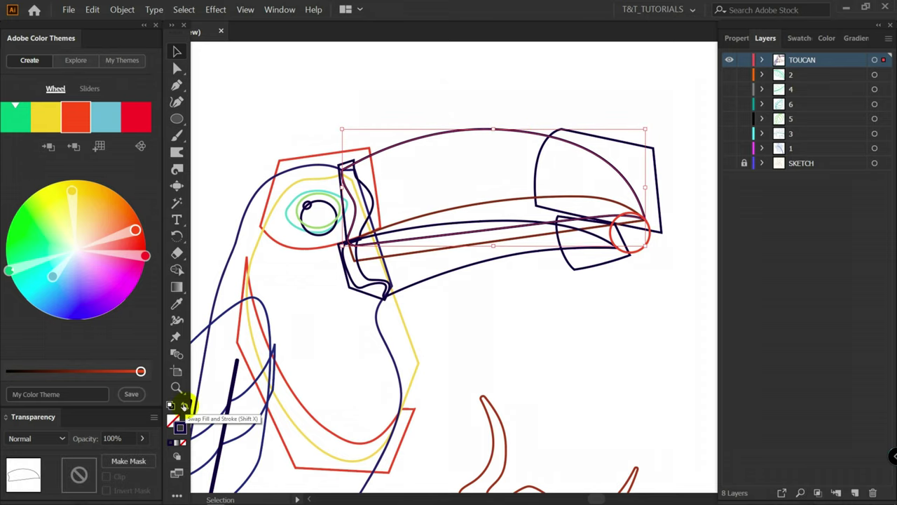
pyautogui.click(183, 405)
pyautogui.click(793, 38)
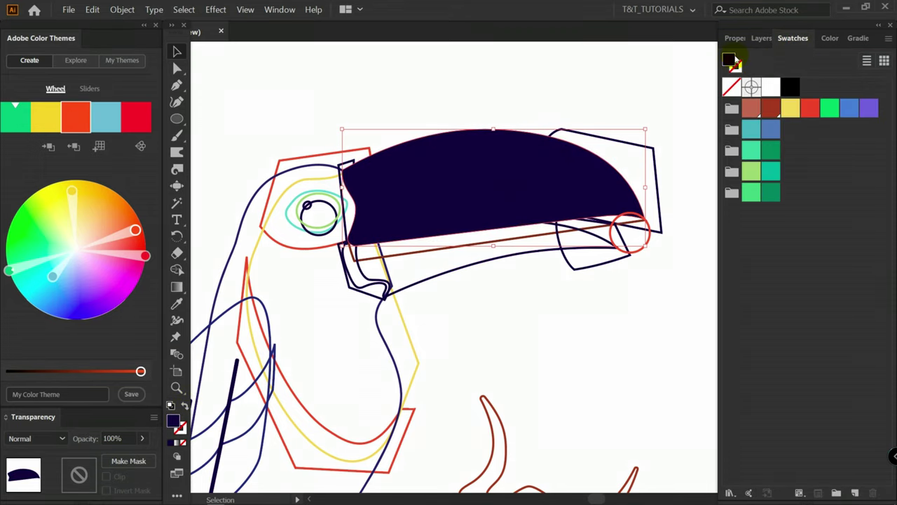
pyautogui.click(790, 107)
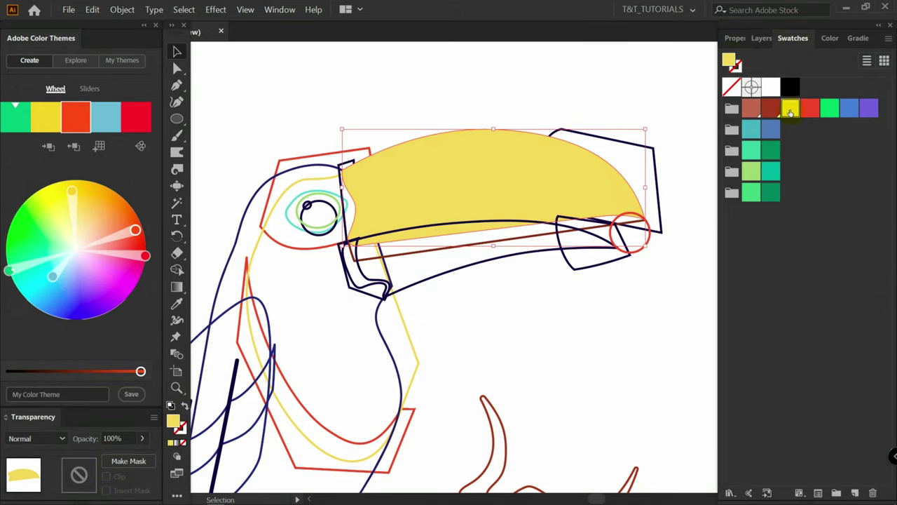
pyautogui.click(466, 313)
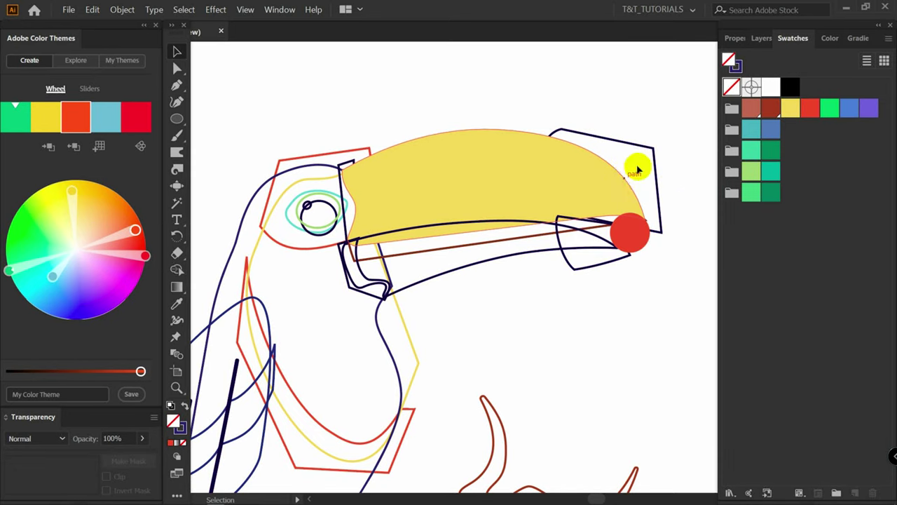
# Move the angular shape at the beak's tip above the yellow upper beak in the TOUCAN layer's stacking order.
pyautogui.click(761, 38)
pyautogui.click(659, 189)
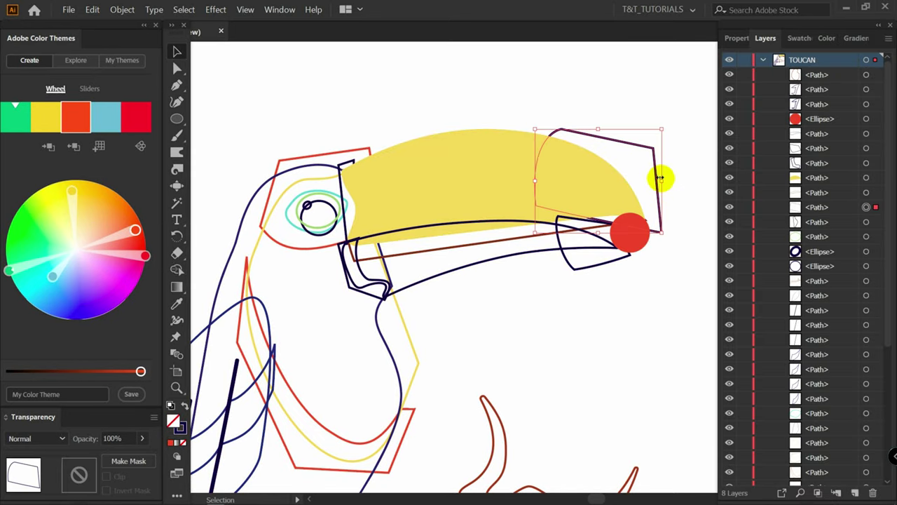
pyautogui.press('a')
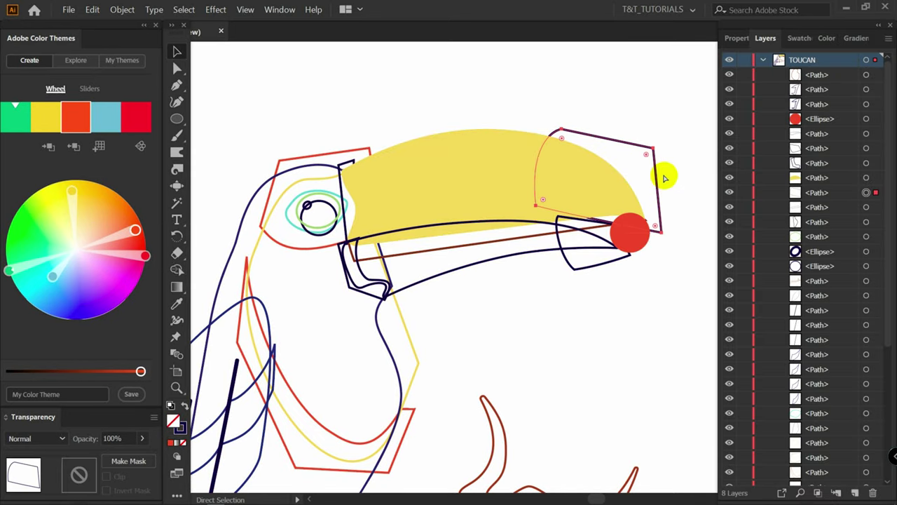
pyautogui.press('v')
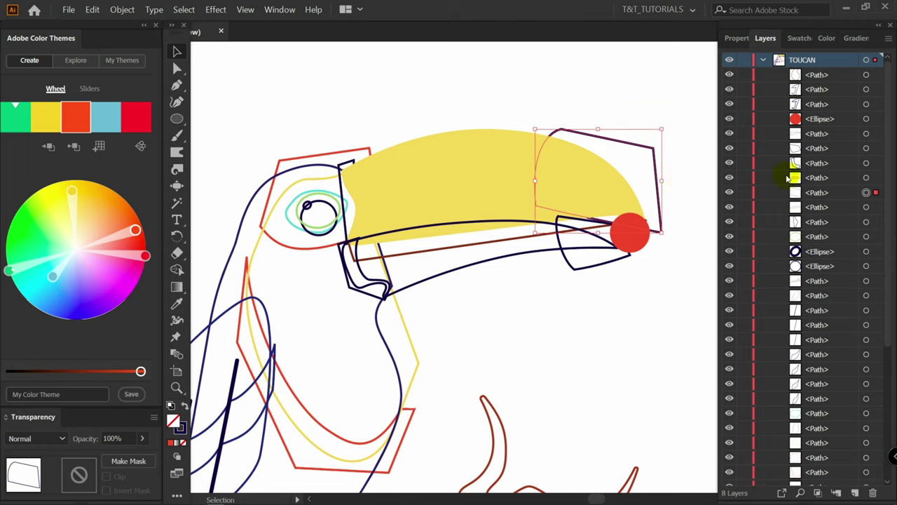
pyautogui.moveTo(832, 192); pyautogui.dragTo(833, 175)
pyautogui.moveTo(825, 104); pyautogui.dragTo(830, 183)
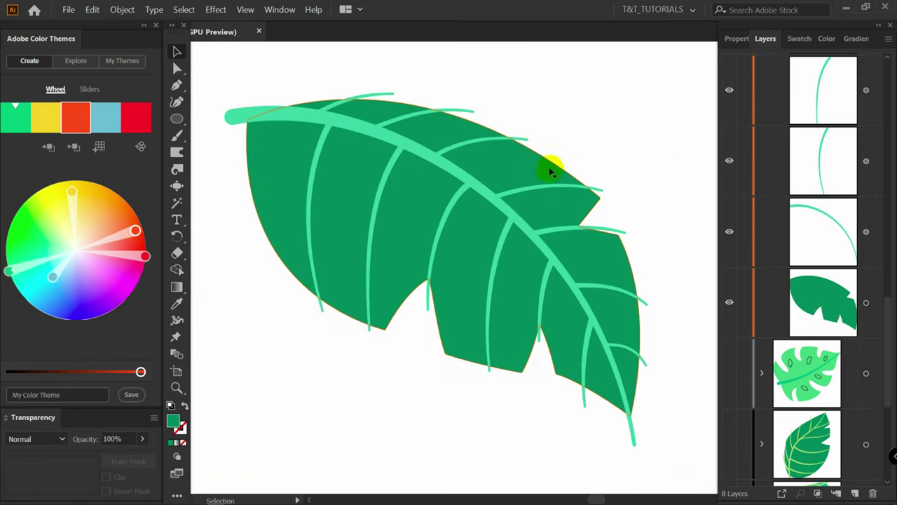
# Bring the dark green notched leaf shape to the front and make it a clipping mask for all its veins.
pyautogui.click(554, 165)
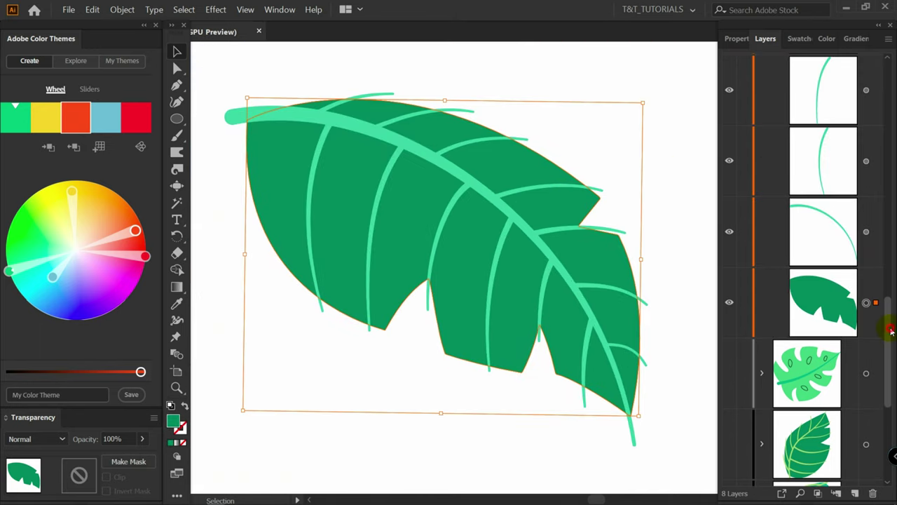
pyautogui.moveTo(889, 333); pyautogui.dragTo(888, 88)
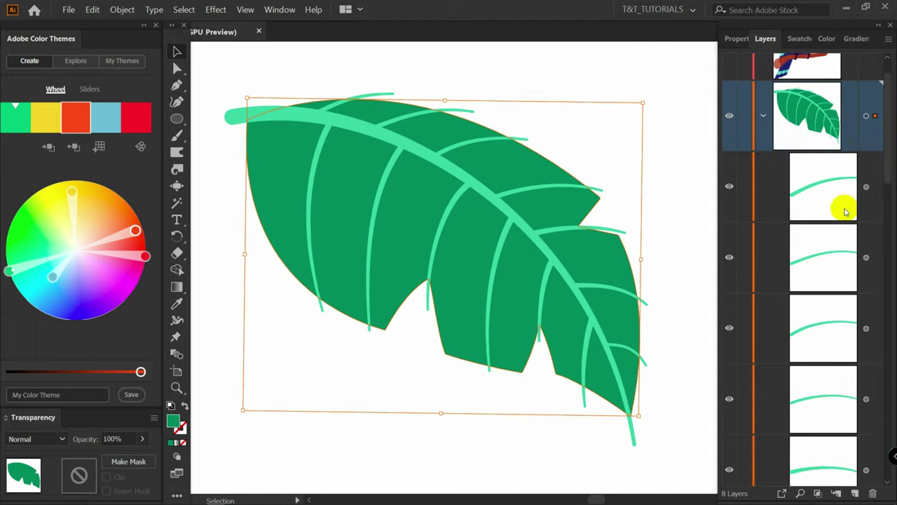
pyautogui.press('ctrl')
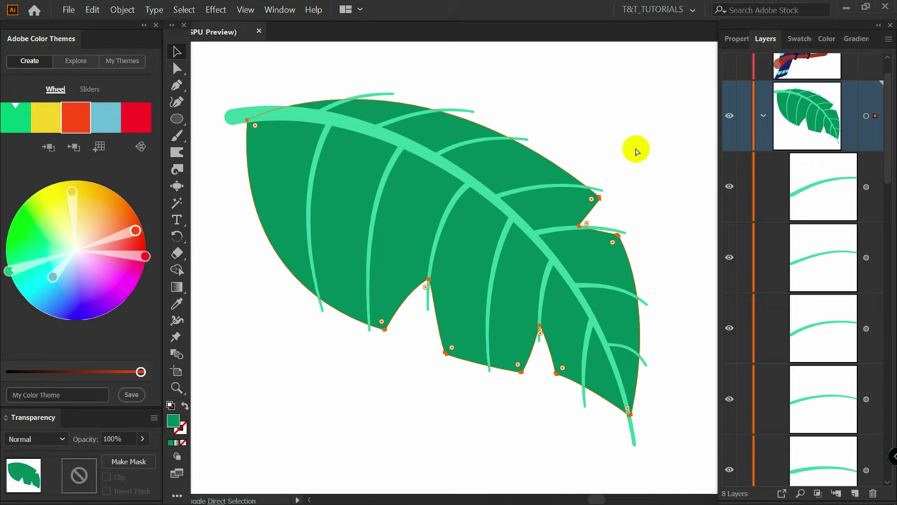
pyautogui.hotkey('ctrl', 'shift', ']')
pyautogui.moveTo(206, 74); pyautogui.dragTo(677, 467)
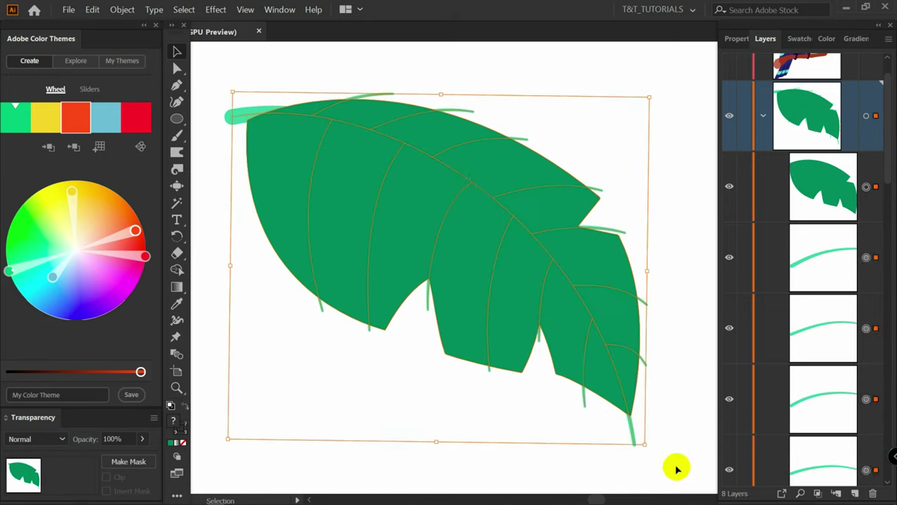
pyautogui.rightClick(468, 177)
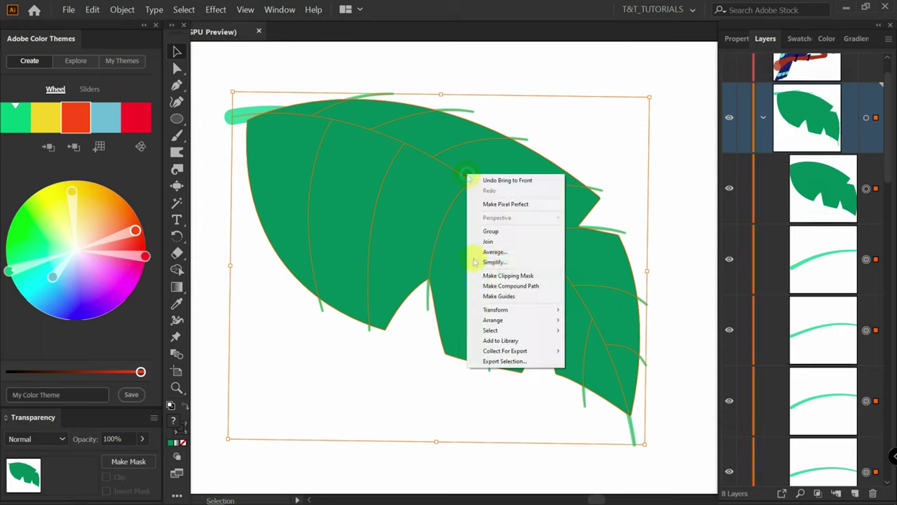
pyautogui.click(534, 279)
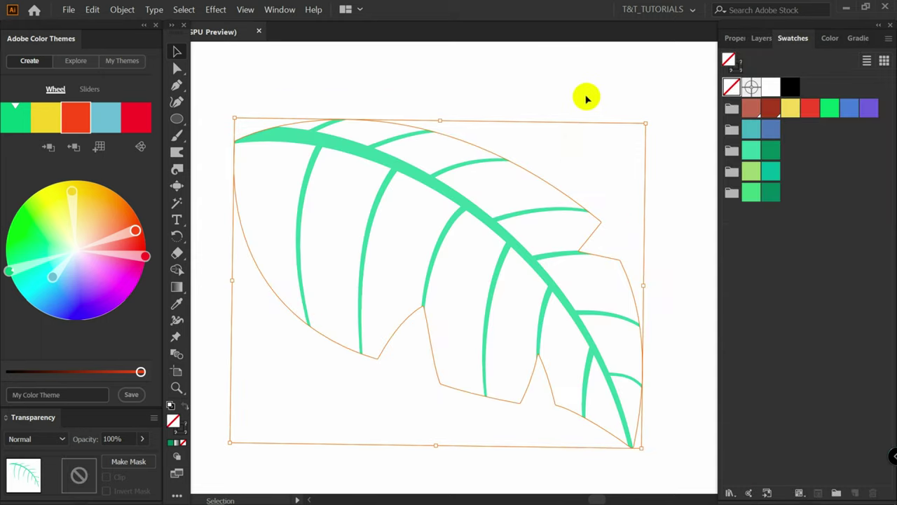
# Select the leaf's clipping path on its own and fill it with the dark green swatch.
pyautogui.click(591, 92)
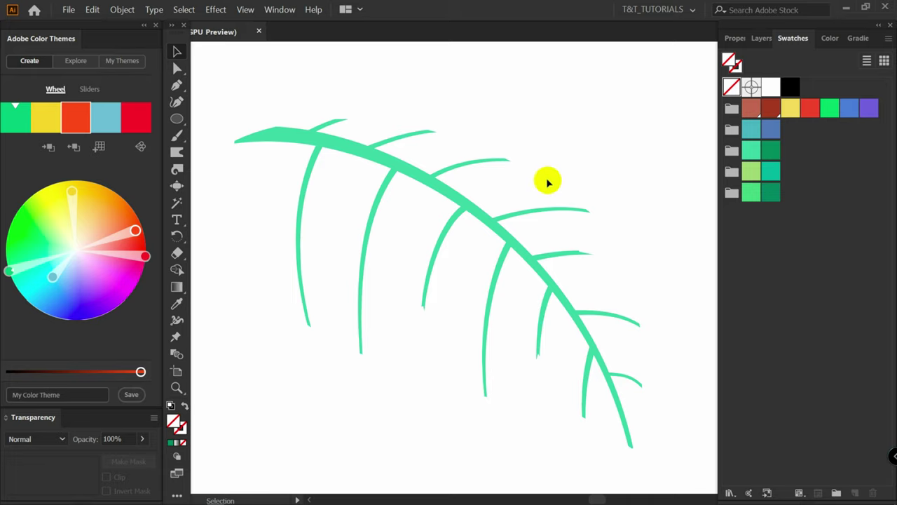
pyautogui.press('a')
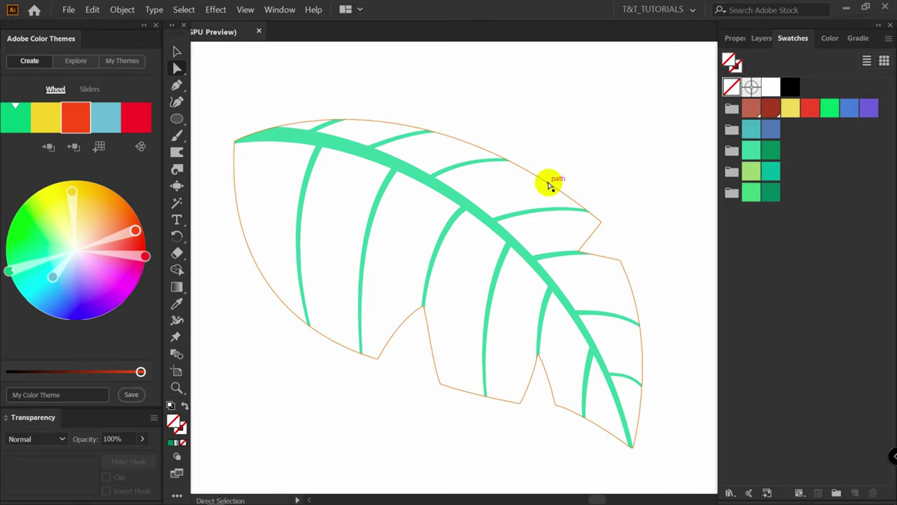
pyautogui.click(546, 185)
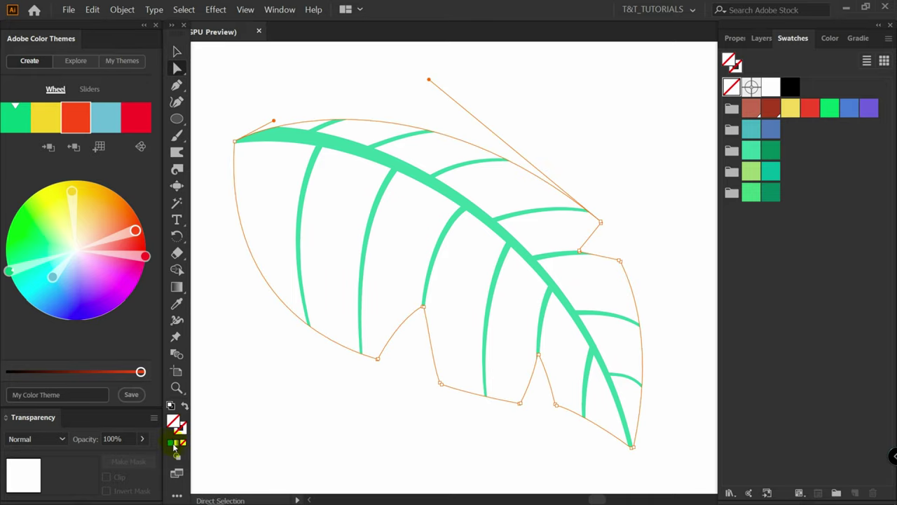
pyautogui.click(770, 150)
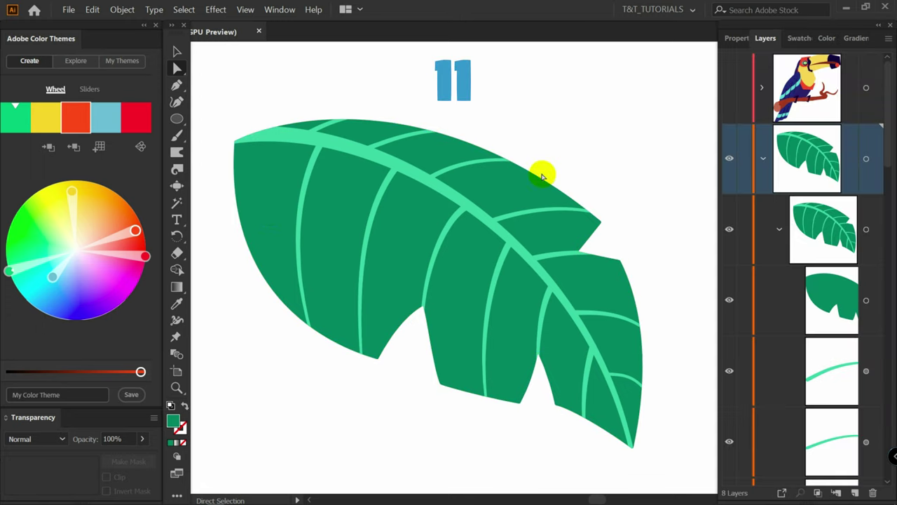
# Open the clipped leaf group in isolation mode so its veins can be edited individually.
pyautogui.click(306, 201)
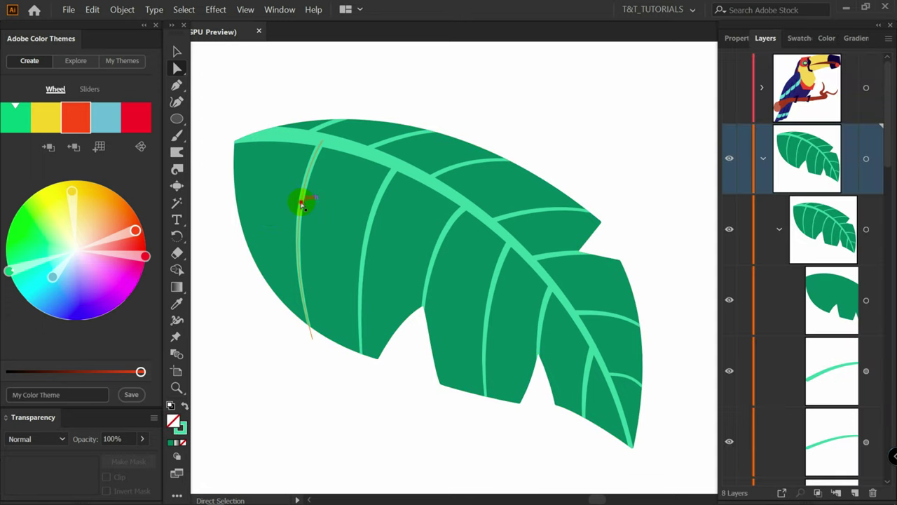
pyautogui.moveTo(317, 341); pyautogui.dragTo(310, 341)
pyautogui.press('v')
pyautogui.click(440, 193)
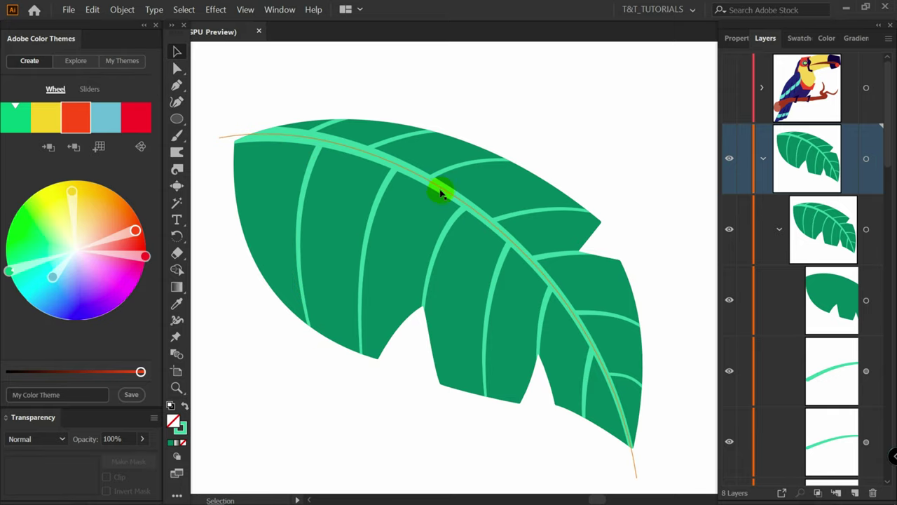
pyautogui.click(507, 170)
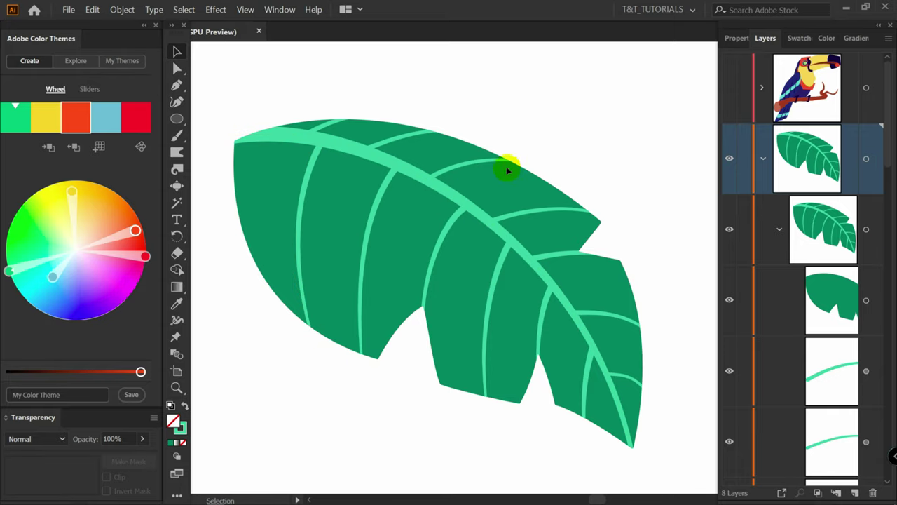
pyautogui.doubleClick(446, 191)
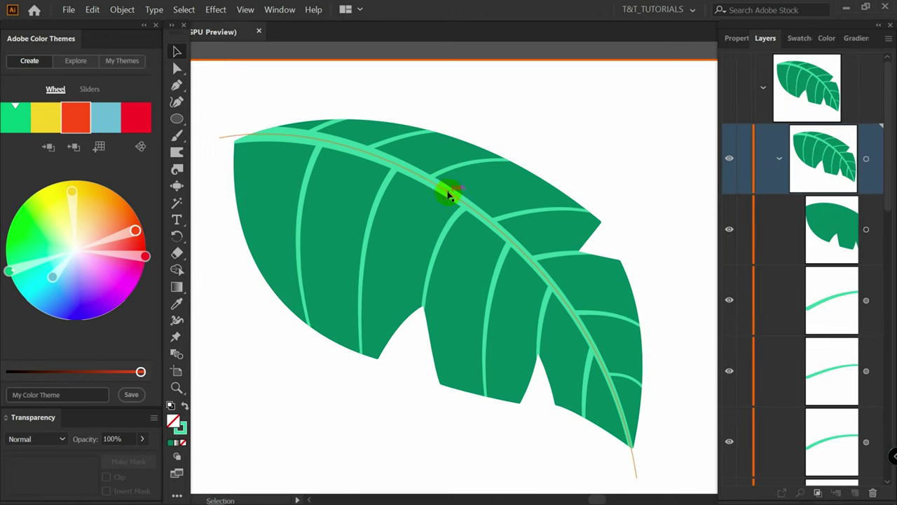
# Shift the first lower side veins away from the midrib inside the clipped leaf.
pyautogui.moveTo(369, 219); pyautogui.dragTo(389, 248)
pyautogui.moveTo(294, 236); pyautogui.dragTo(274, 255)
pyautogui.moveTo(394, 232); pyautogui.dragTo(356, 218)
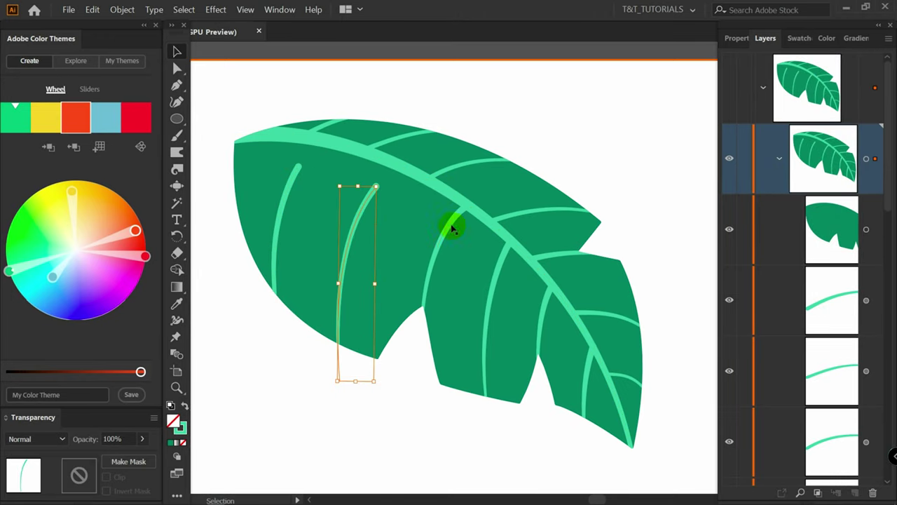
pyautogui.moveTo(447, 231); pyautogui.dragTo(442, 223)
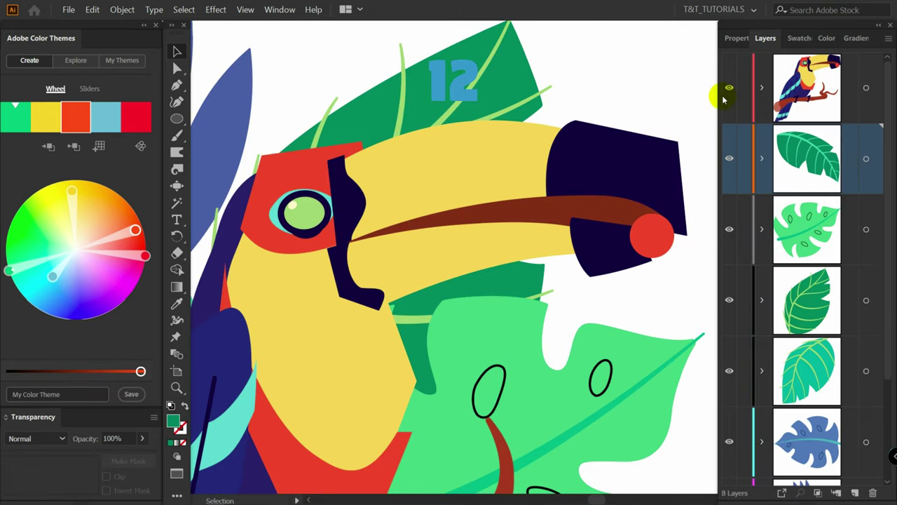
# Bring the yellow upper beak shape to the front and make it a clipping mask for the navy beak tip.
pyautogui.click(505, 149)
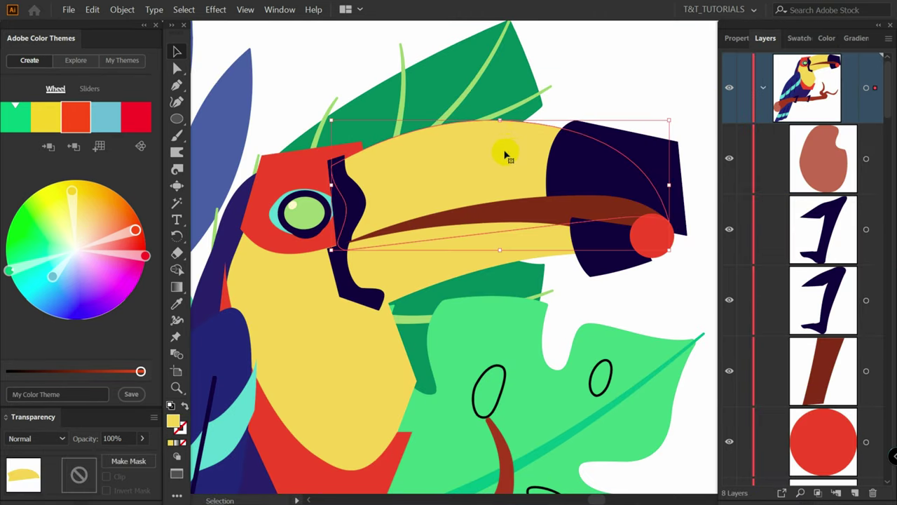
pyautogui.hotkey('ctrl', 'shift', ']')
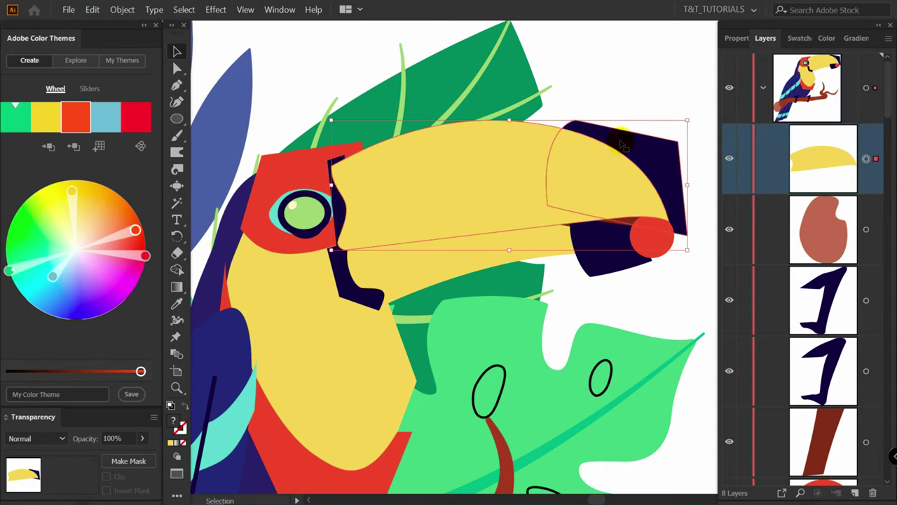
pyautogui.rightClick(583, 145)
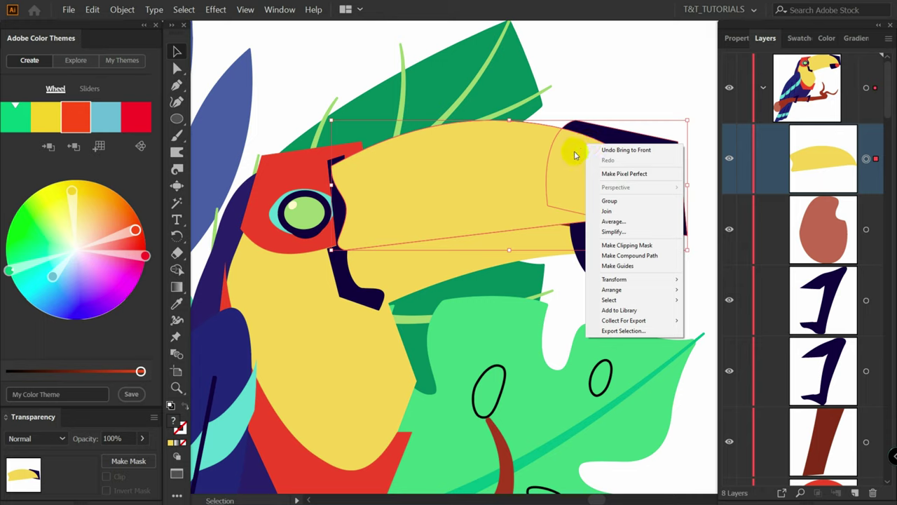
pyautogui.click(642, 247)
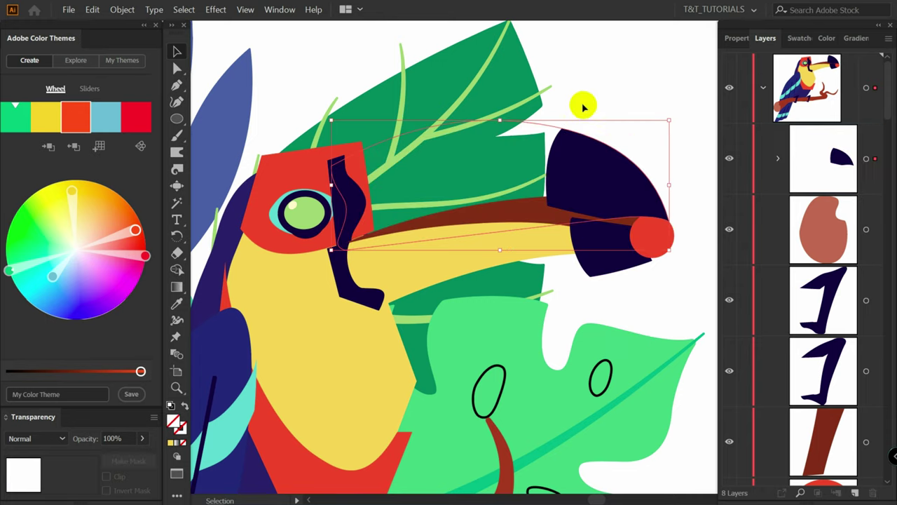
# Select the upper beak's clipping path on its own and fill it with yellow.
pyautogui.press('a')
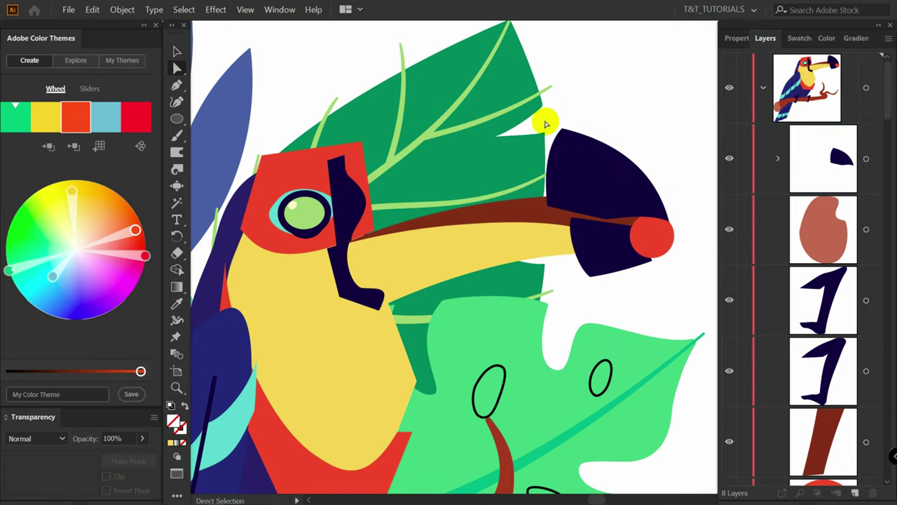
pyautogui.click(533, 124)
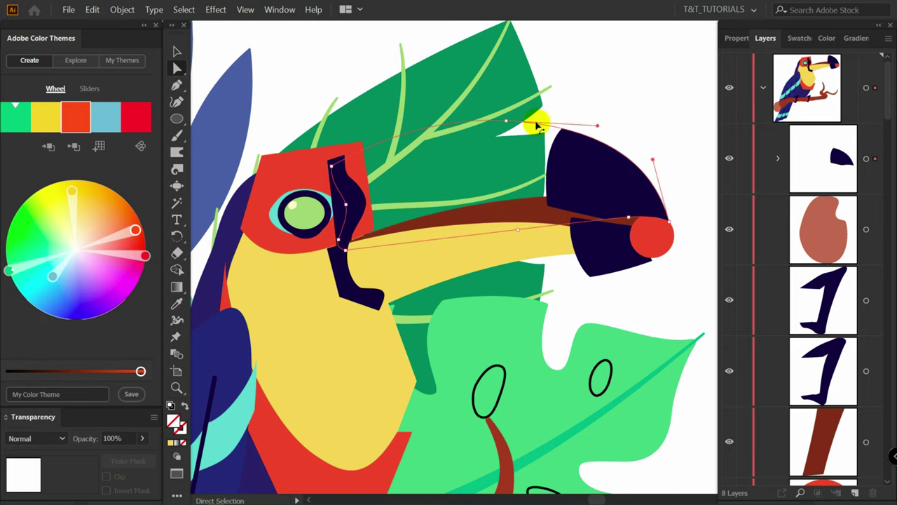
pyautogui.click(170, 443)
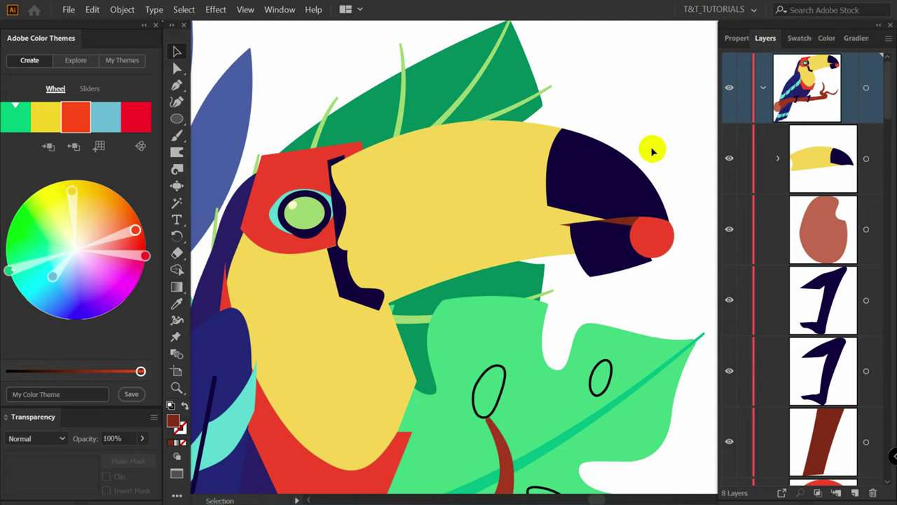
# Cut the dark brown mouth shape and navy band at the beak's base and paste them inside the upper beak's clip group.
pyautogui.click(620, 226)
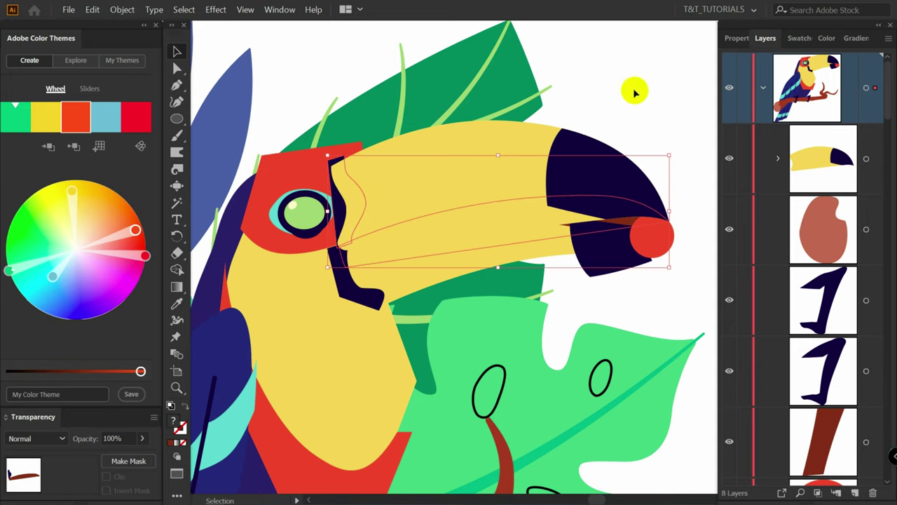
pyautogui.press('a')
pyautogui.press('v')
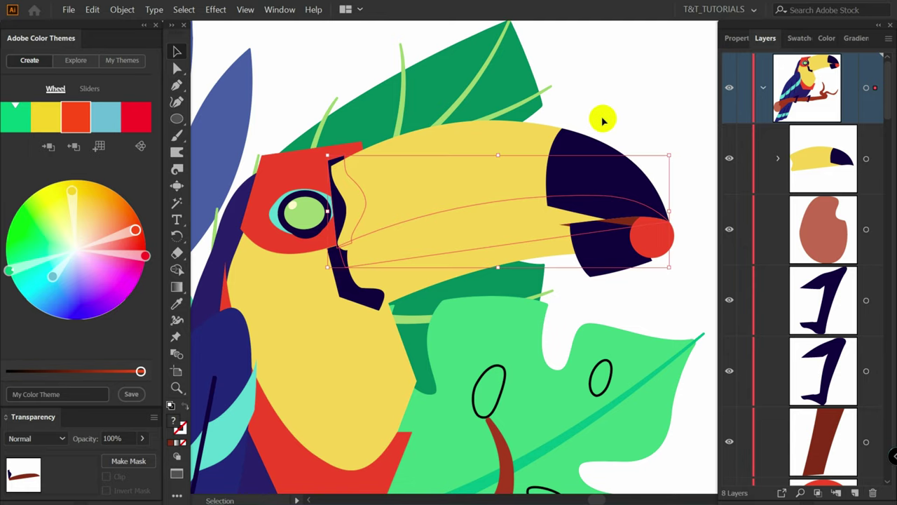
pyautogui.click(604, 120)
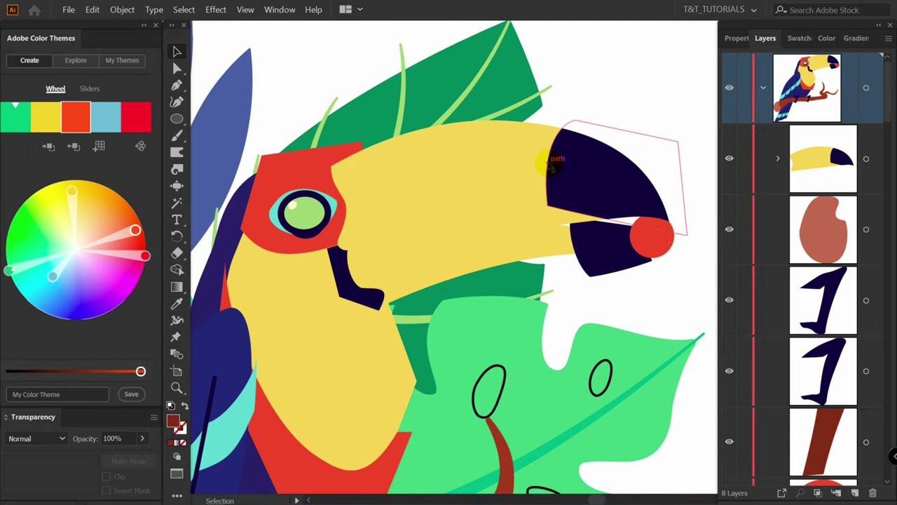
pyautogui.doubleClick(549, 161)
pyautogui.press('f')
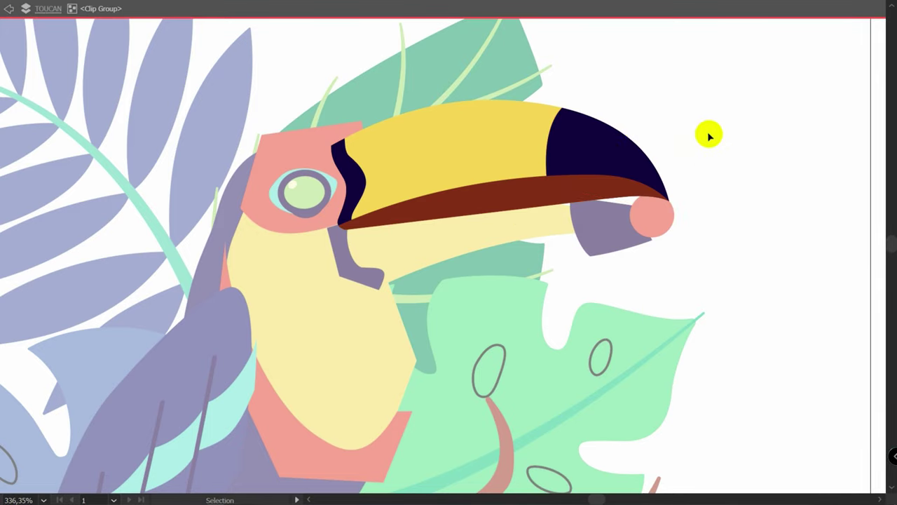
pyautogui.press('Escape')
pyautogui.press('f')
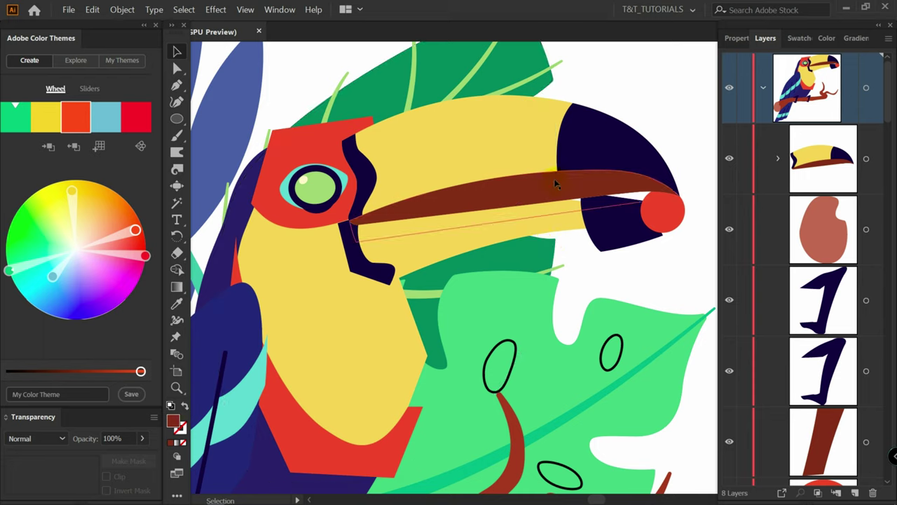
# Inside the upper beak's clip group, draw a closed Pen shape over the mouth, filled with the lighter reddish-brown swatch (R=194 G=102 B=80).
pyautogui.click(574, 147)
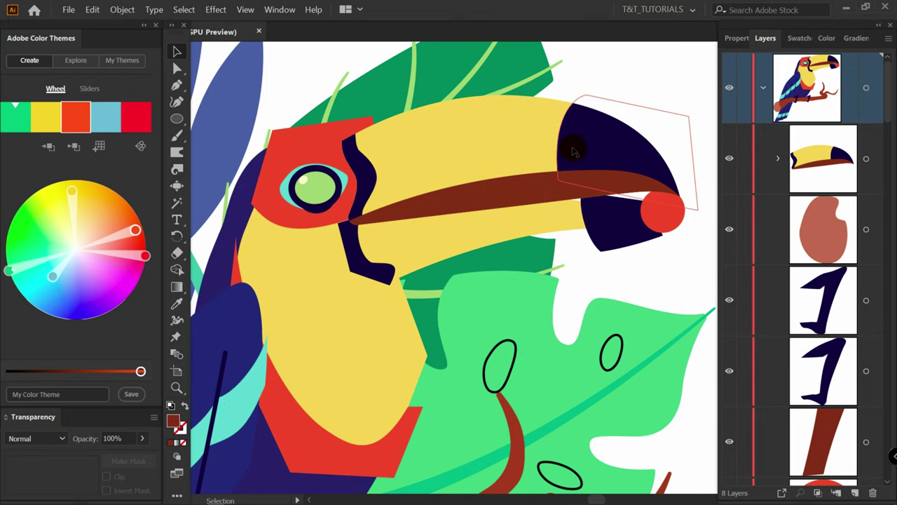
pyautogui.click(557, 233)
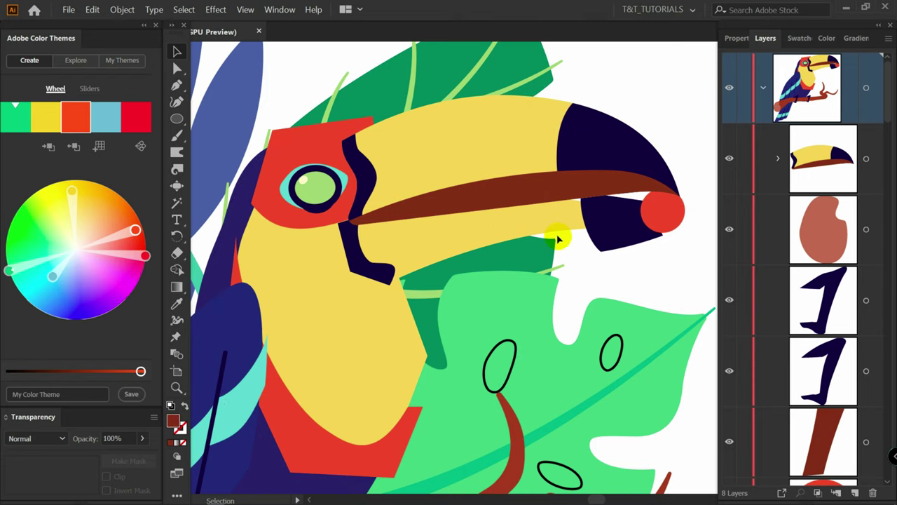
pyautogui.doubleClick(561, 172)
pyautogui.click(793, 38)
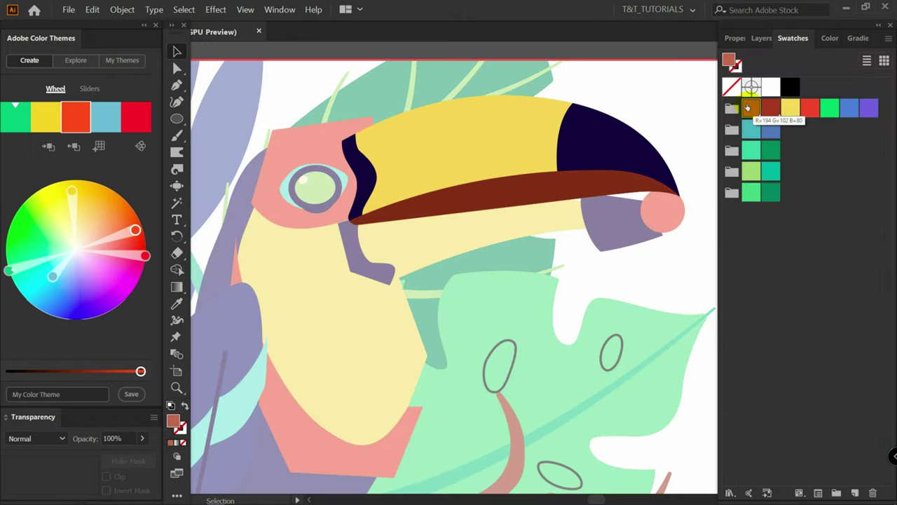
pyautogui.press('p')
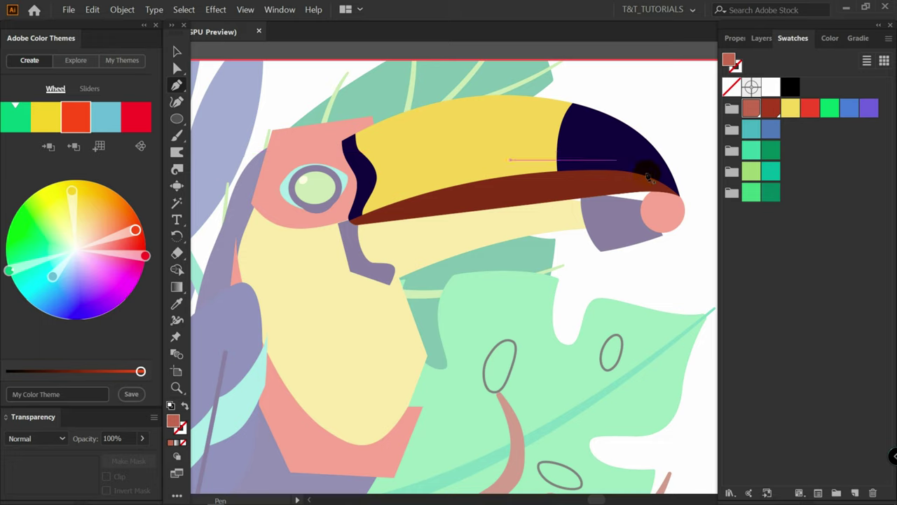
pyautogui.moveTo(689, 194); pyautogui.dragTo(668, 175)
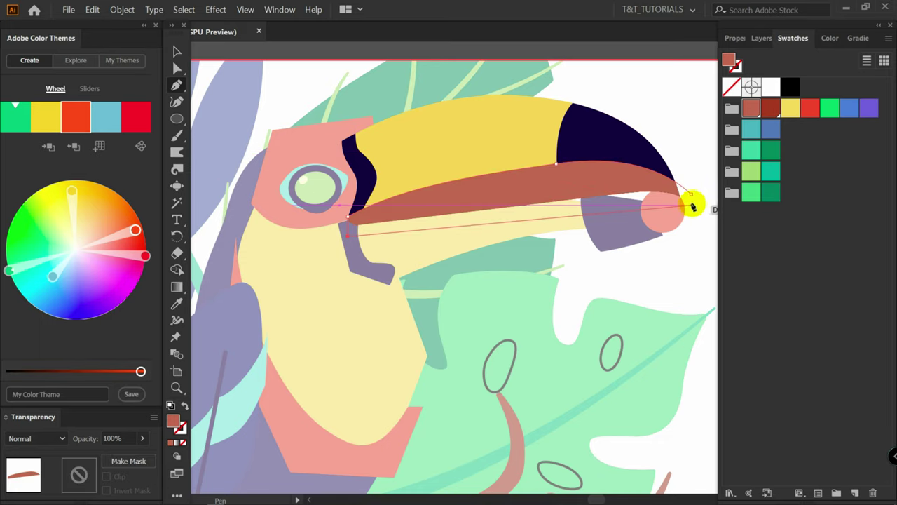
pyautogui.click(694, 205)
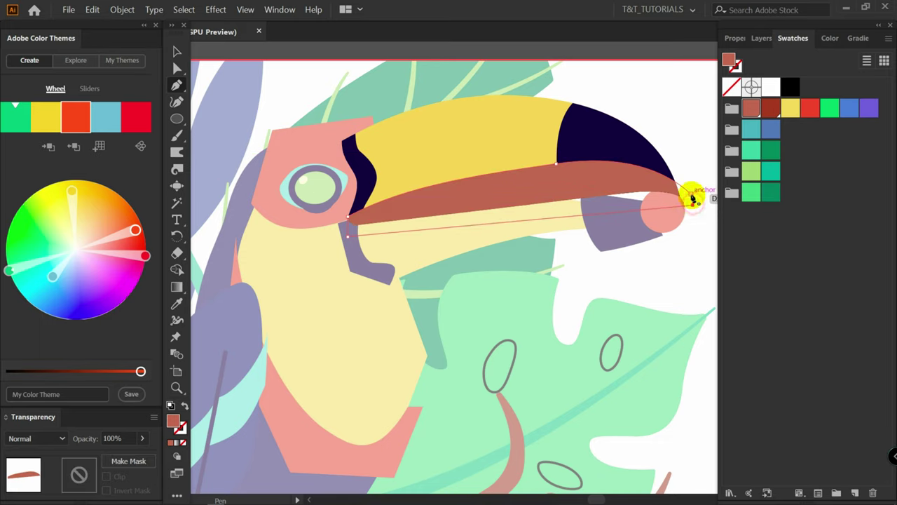
pyautogui.click(691, 195)
# Stack the dark brown mouth shape above the lighter reddish-brown one in the clip group, and exit isolation mode.
pyautogui.press('v')
pyautogui.click(761, 38)
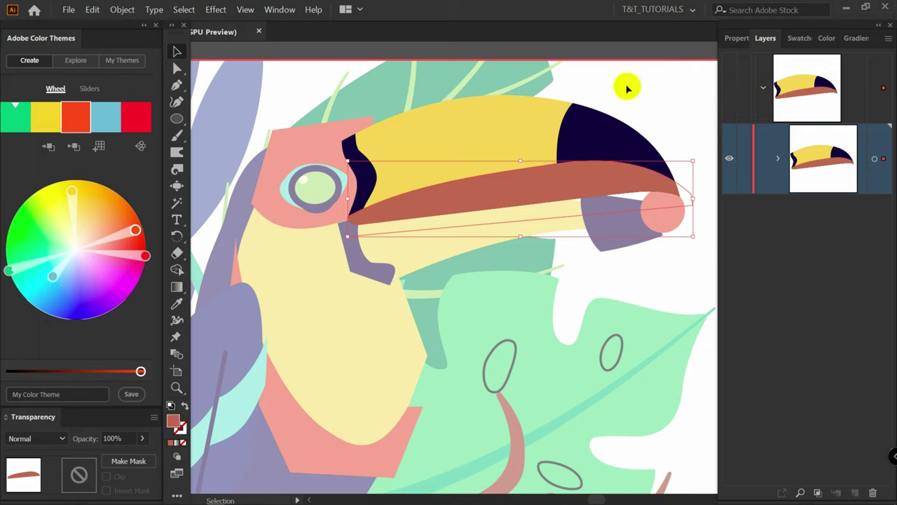
pyautogui.click(777, 157)
pyautogui.scroll(-2, 884, 207)
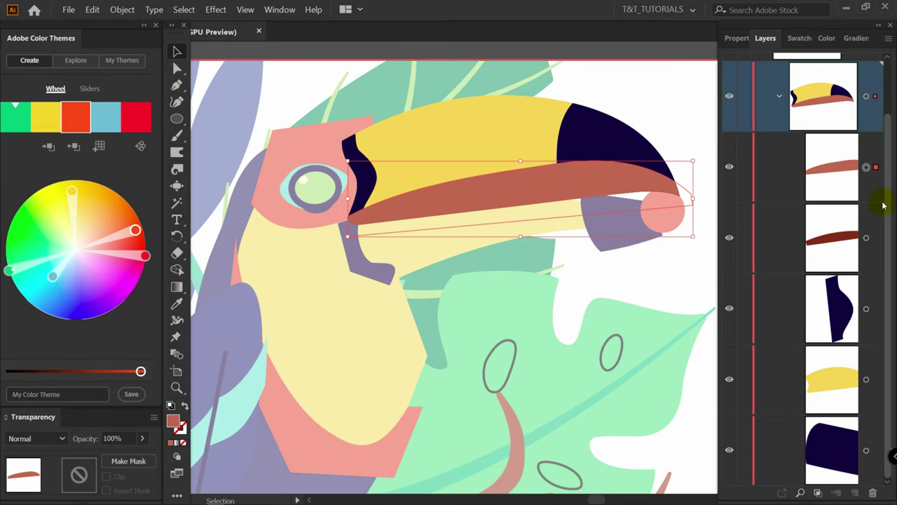
pyautogui.moveTo(885, 192); pyautogui.dragTo(885, 211)
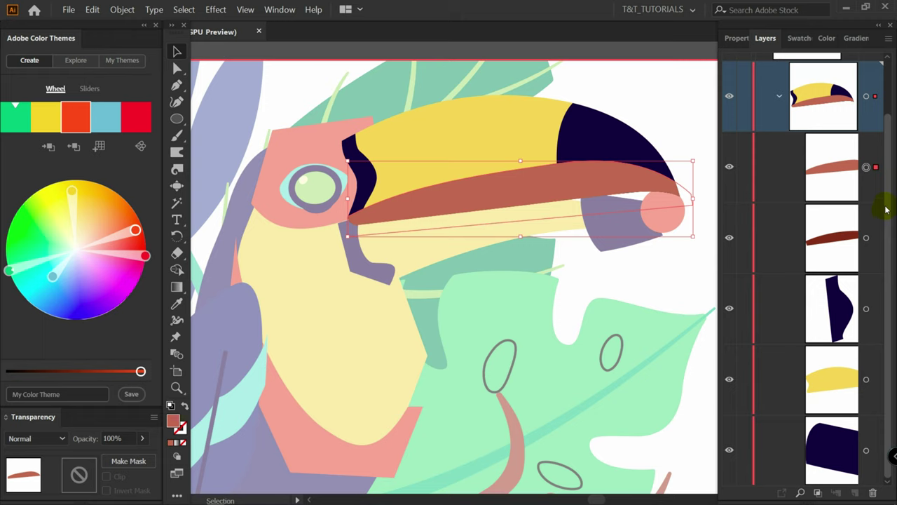
pyautogui.moveTo(832, 242); pyautogui.dragTo(837, 190)
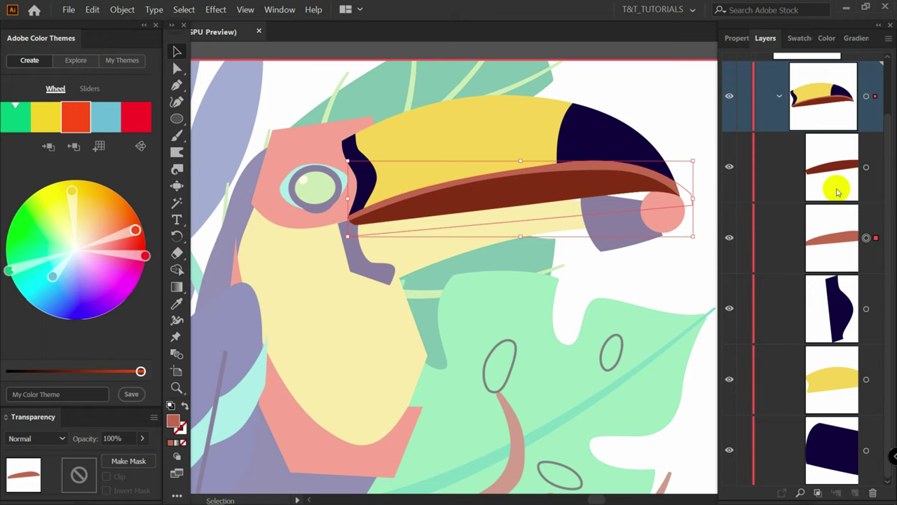
pyautogui.keyDown('ctrl'); pyautogui.click(683, 171); pyautogui.keyUp('ctrl')
pyautogui.hotkey('ctrl', 'space')
pyautogui.moveTo(585, 176); pyautogui.dragTo(502, 232)
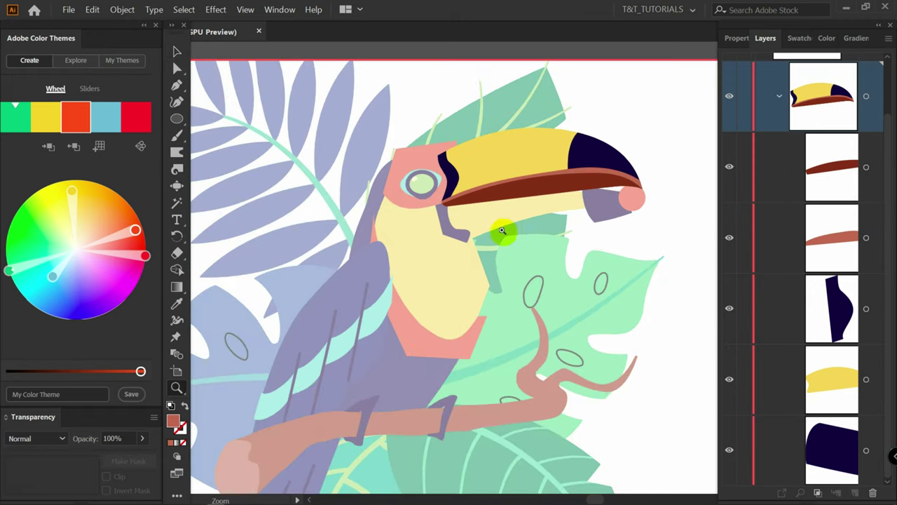
pyautogui.doubleClick(672, 109)
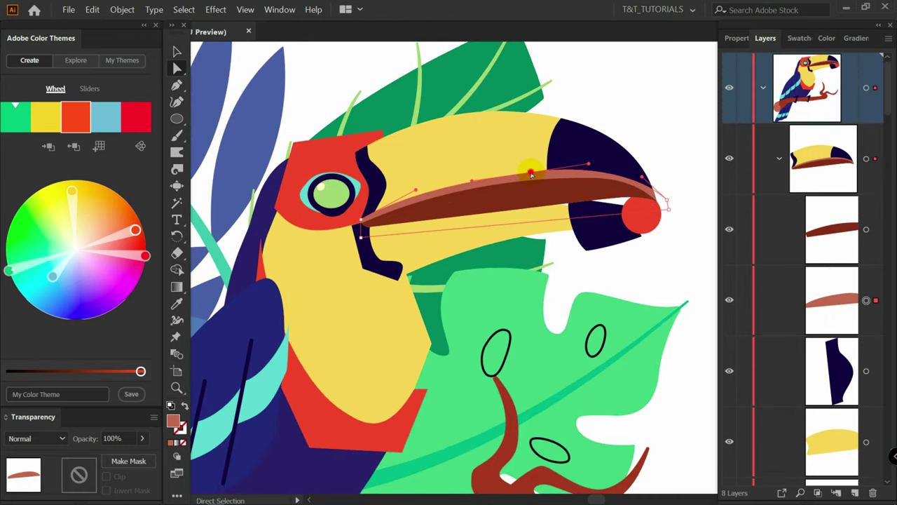
# Adjust the anchor points of the lighter reddish-brown mouth strip to refine its upper edge and its end near the beak tip.
pyautogui.moveTo(532, 174); pyautogui.dragTo(554, 167)
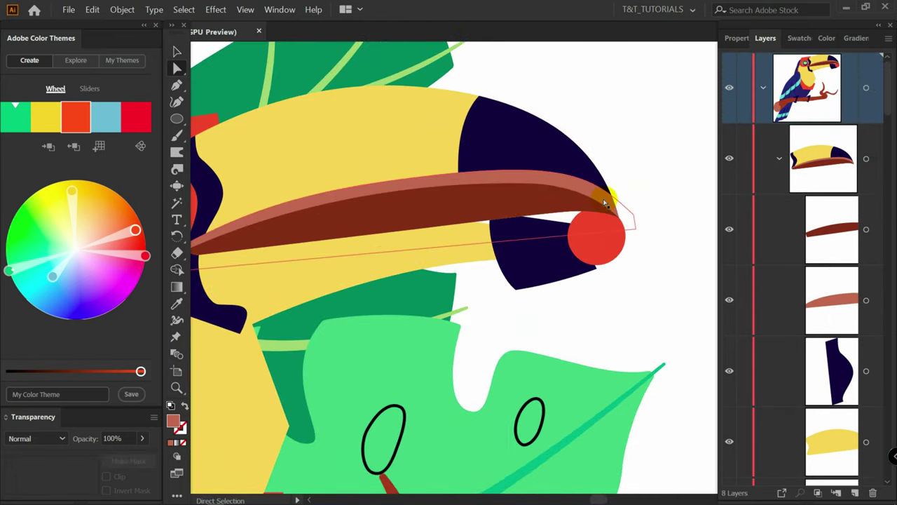
pyautogui.click(607, 199)
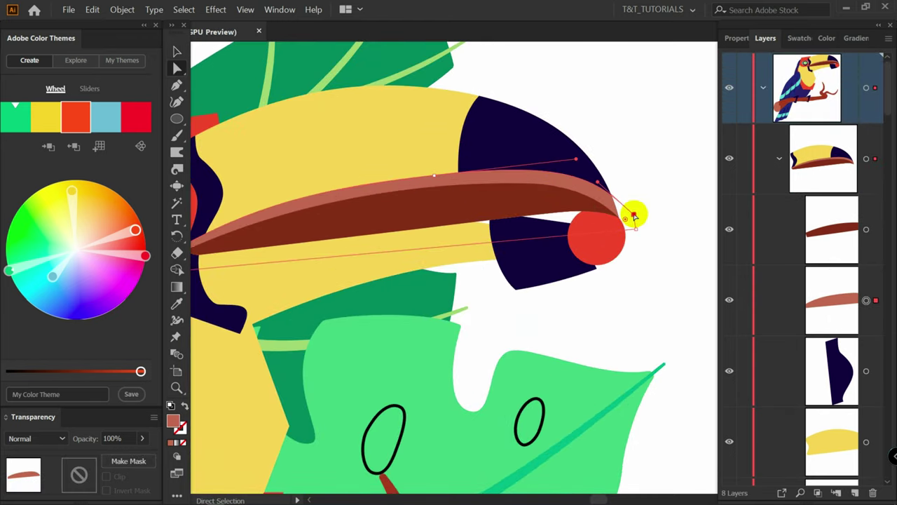
pyautogui.moveTo(634, 218); pyautogui.dragTo(634, 224)
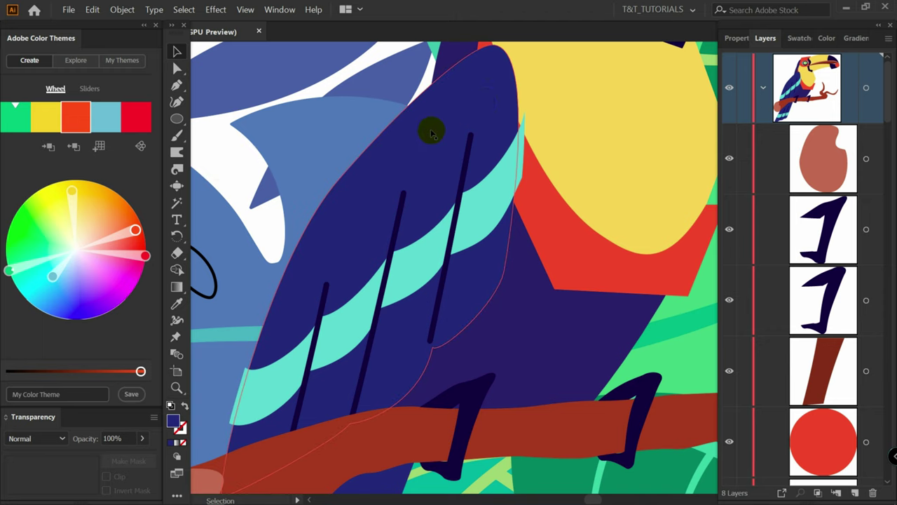
# Bring the dark blue wing shape to the front of the toucan layer.
pyautogui.click(317, 377)
pyautogui.click(504, 272)
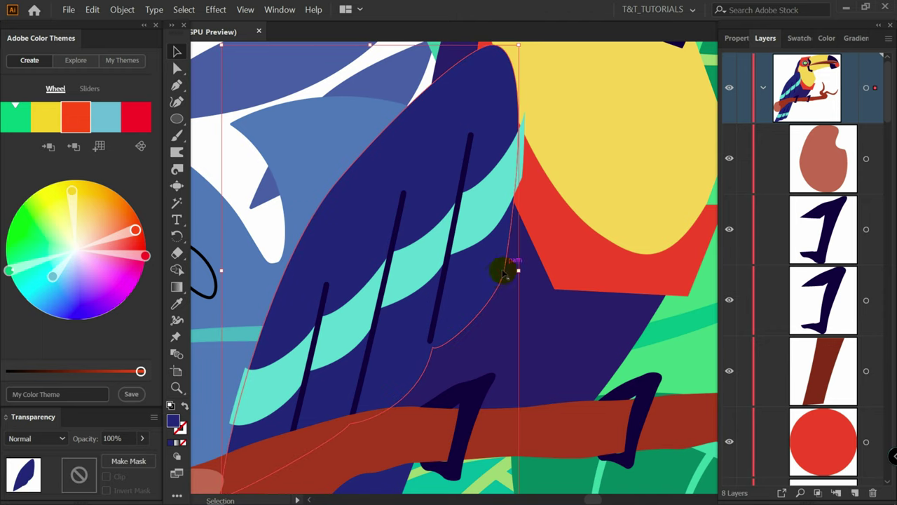
pyautogui.hotkey('ctrl', 'shift', ']')
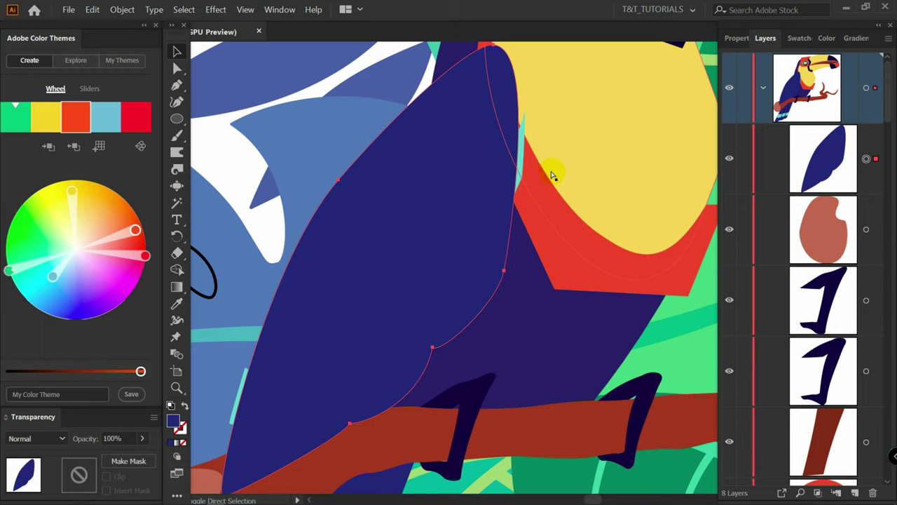
pyautogui.click(281, 226)
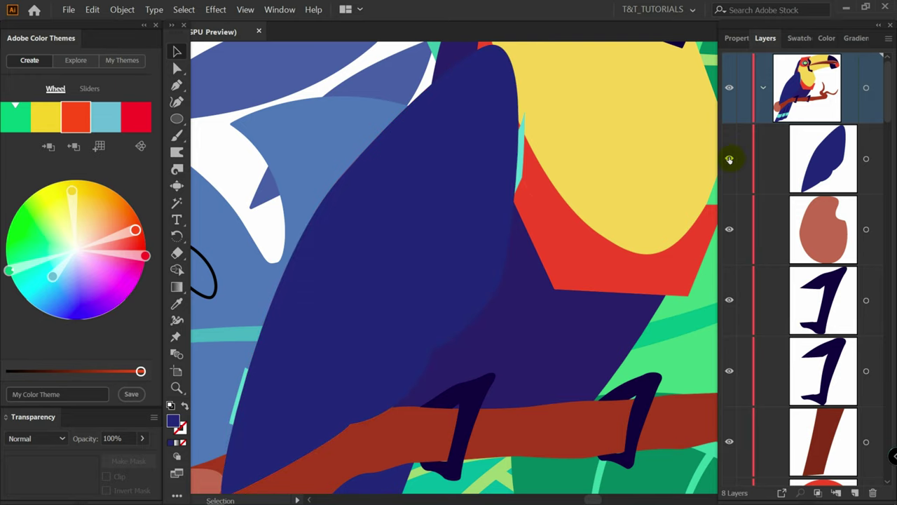
# Temporarily hide the wing to select its turquoise stripes and dark feather lines, and make the wing shape their clipping mask.
pyautogui.click(729, 160)
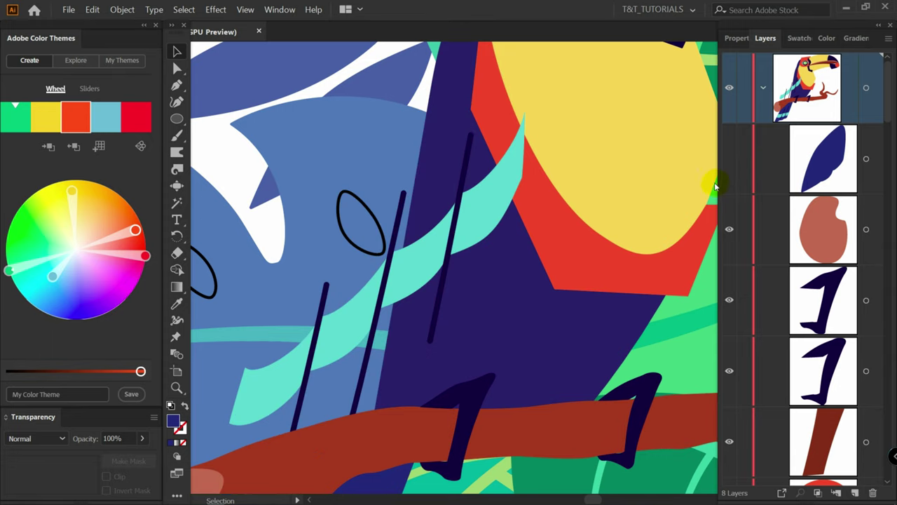
pyautogui.click(416, 256)
pyautogui.keyDown('shift'); pyautogui.click(356, 311); pyautogui.keyUp('shift')
pyautogui.keyDown('shift'); pyautogui.click(278, 367); pyautogui.keyUp('shift')
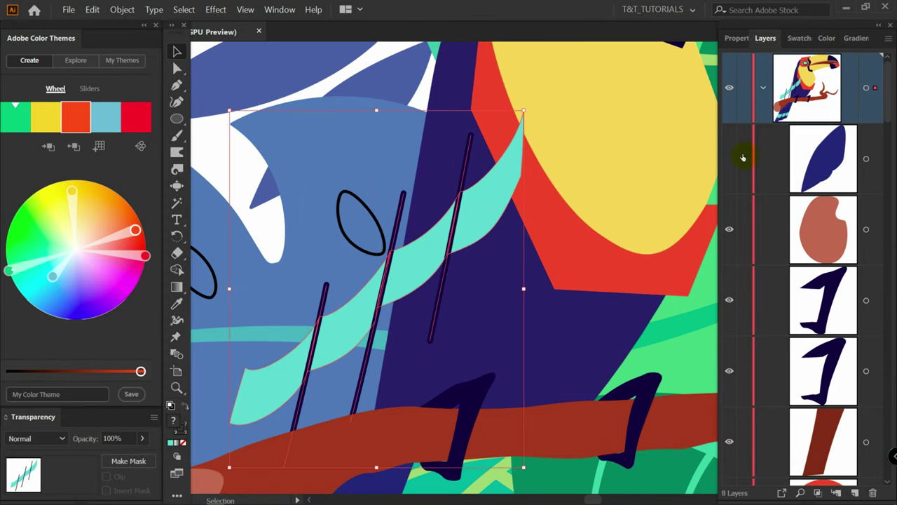
pyautogui.click(729, 159)
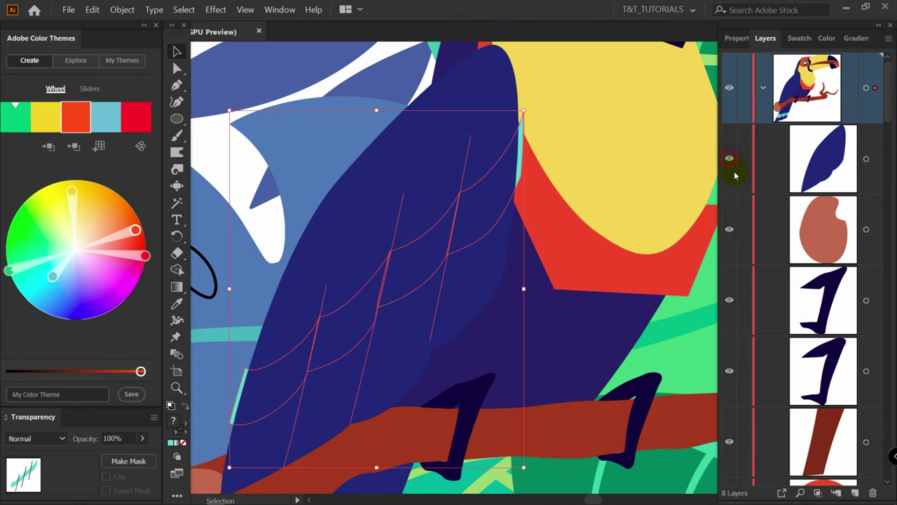
pyautogui.click(873, 160)
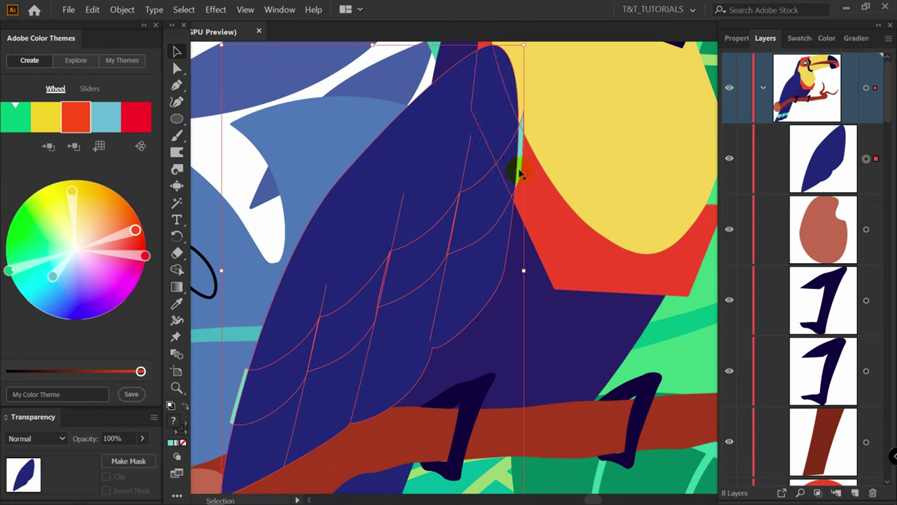
pyautogui.rightClick(371, 204)
pyautogui.click(410, 317)
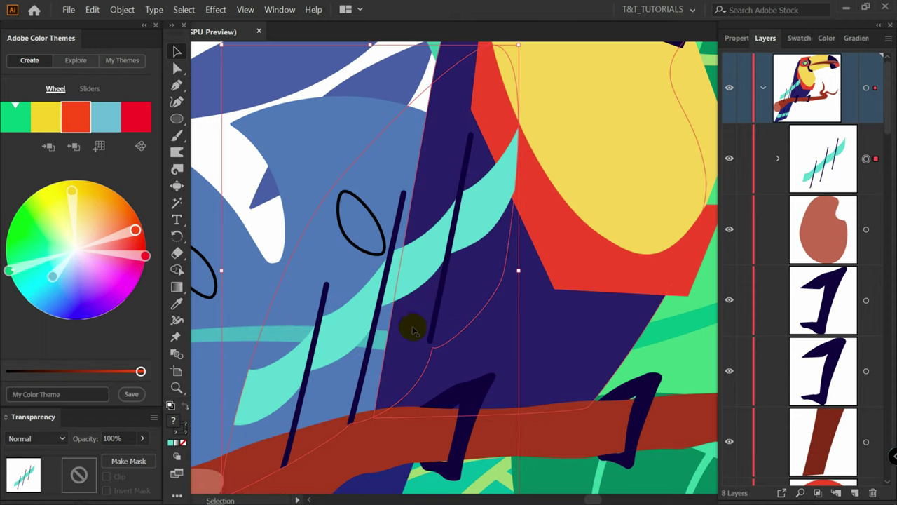
# Select the clipping path inside the wing group and give it a dark blue fill.
pyautogui.click(777, 161)
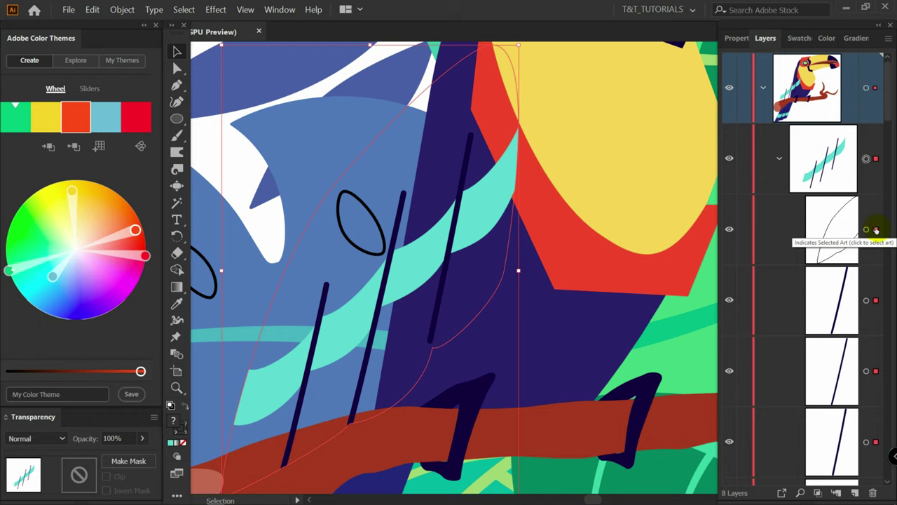
pyautogui.click(870, 230)
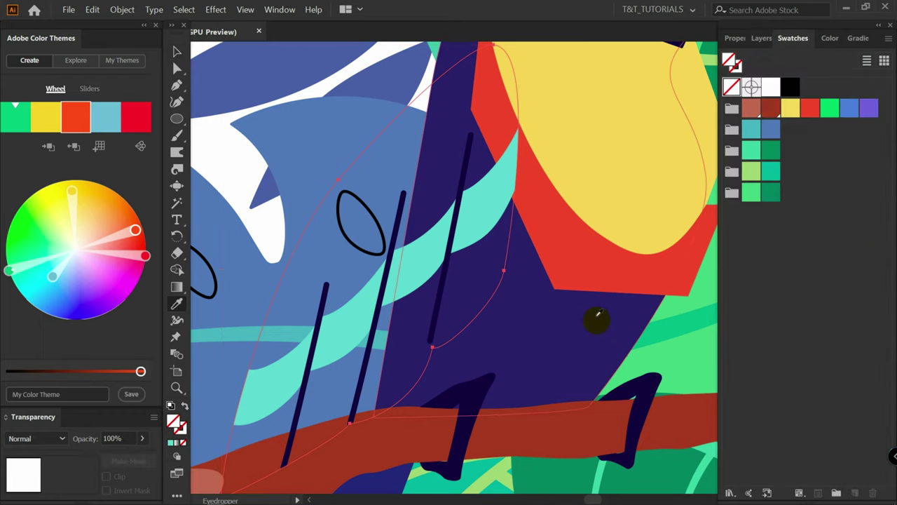
pyautogui.click(624, 313)
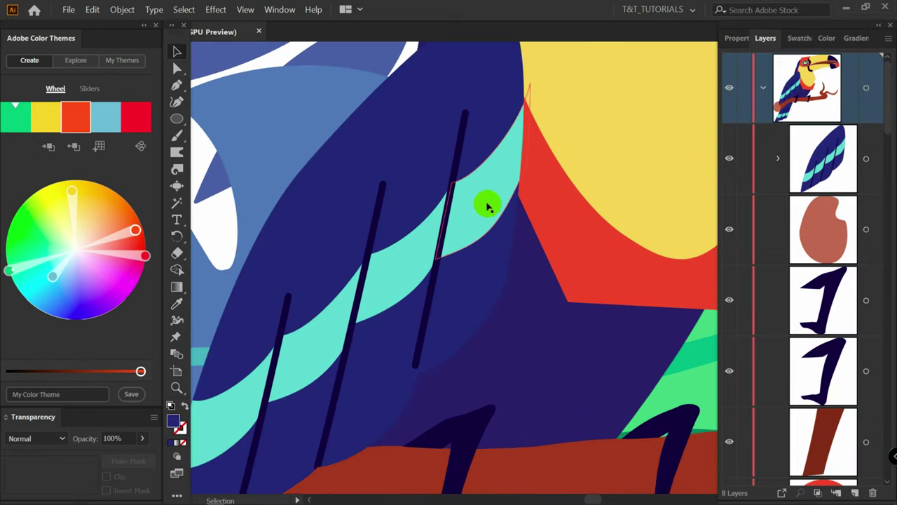
# Isolate the wing group and draw a closed reddish-brown shading shape along the outer edge of the yellow feather.
pyautogui.doubleClick(489, 203)
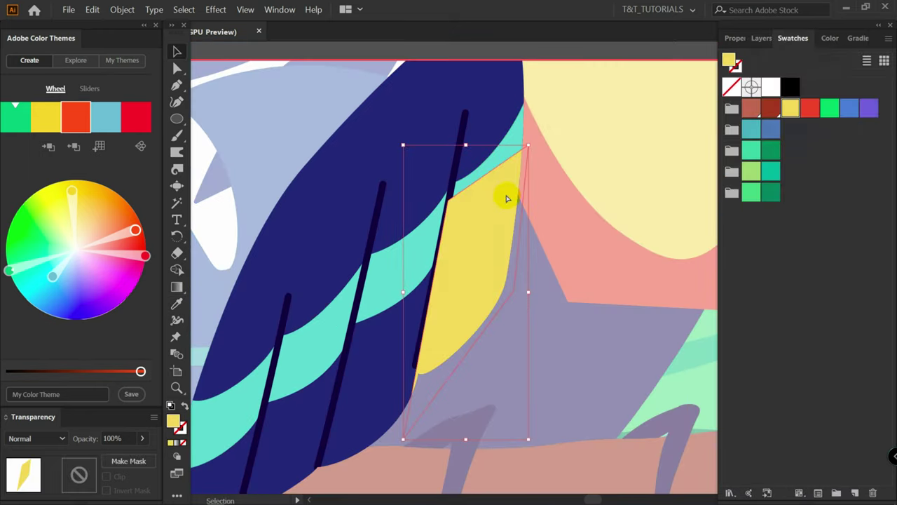
pyautogui.press('a')
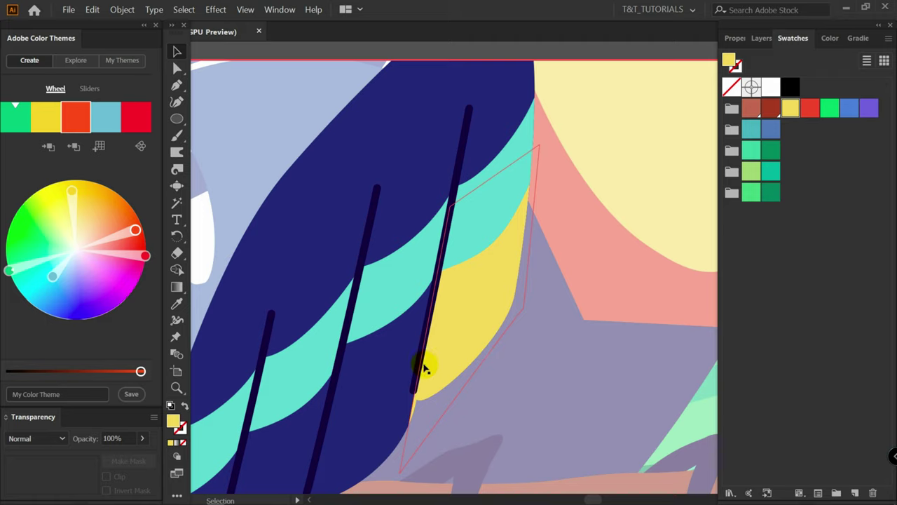
pyautogui.click(766, 111)
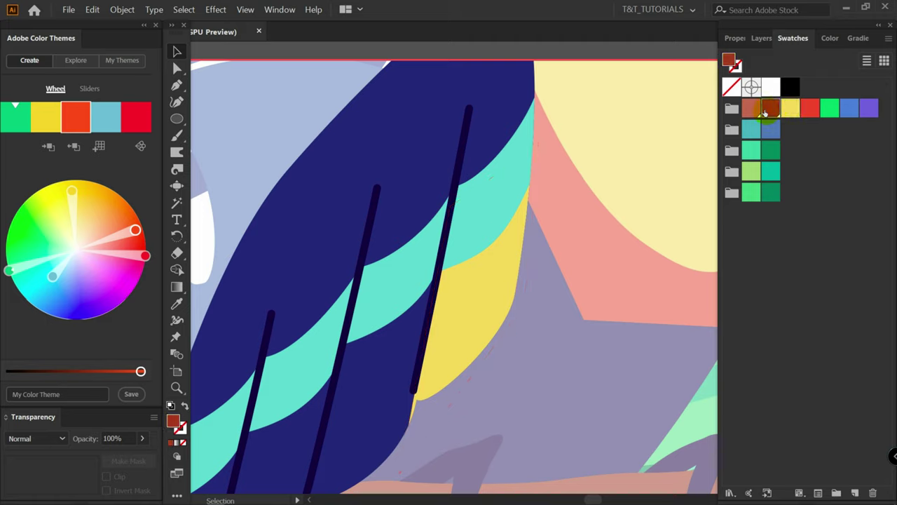
pyautogui.press('p')
pyautogui.click(512, 182)
pyautogui.click(412, 352)
pyautogui.moveTo(399, 449)
pyautogui.mouseDown()
pyautogui.moveTo(541, 320)
pyautogui.moveTo(536, 310)
pyautogui.mouseUp()
pyautogui.click(542, 160)
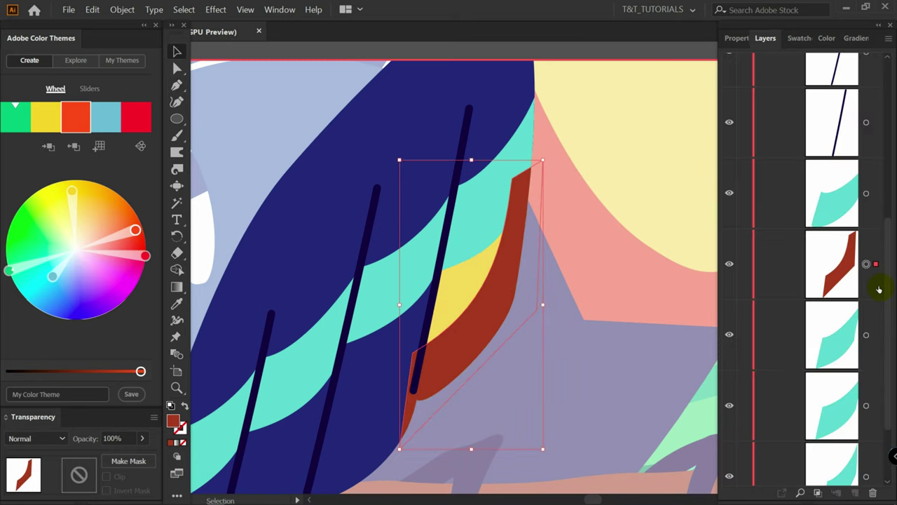
# Move the reddish-brown shading shape below the yellow feather in the wing group's stacking order.
pyautogui.hotkey('ctrl', '[')
pyautogui.hotkey('ctrl', '[')
pyautogui.hotkey('ctrl', '[')
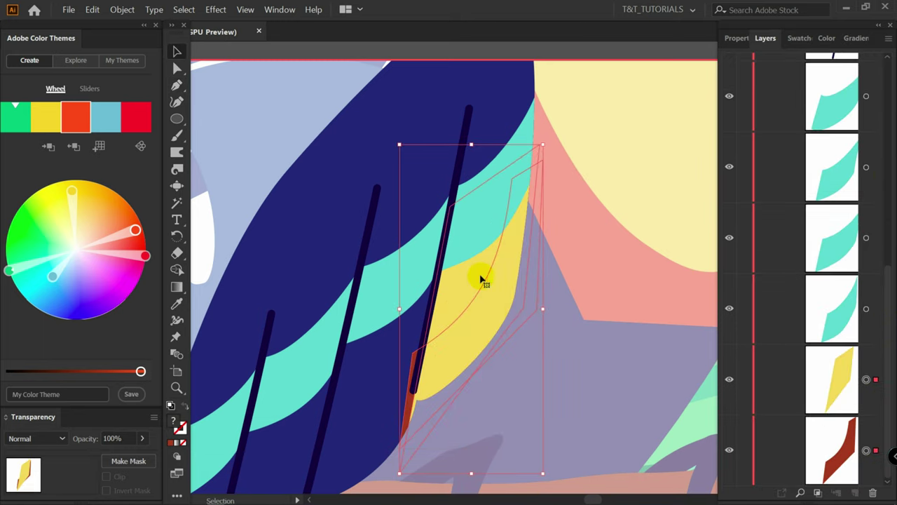
# Make the yellow feather the clipping mask of the reddish-brown shape and fill the mask path with yellow again.
pyautogui.rightClick(478, 277)
pyautogui.click(499, 388)
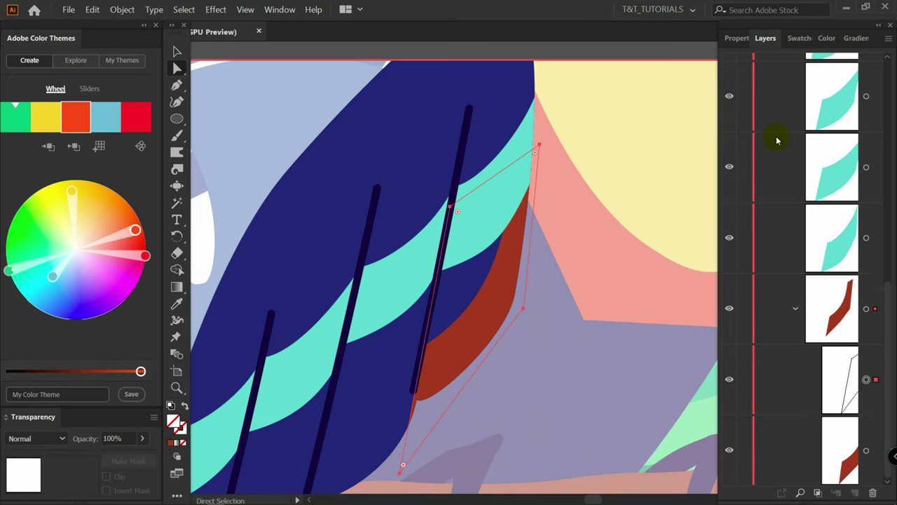
pyautogui.click(803, 38)
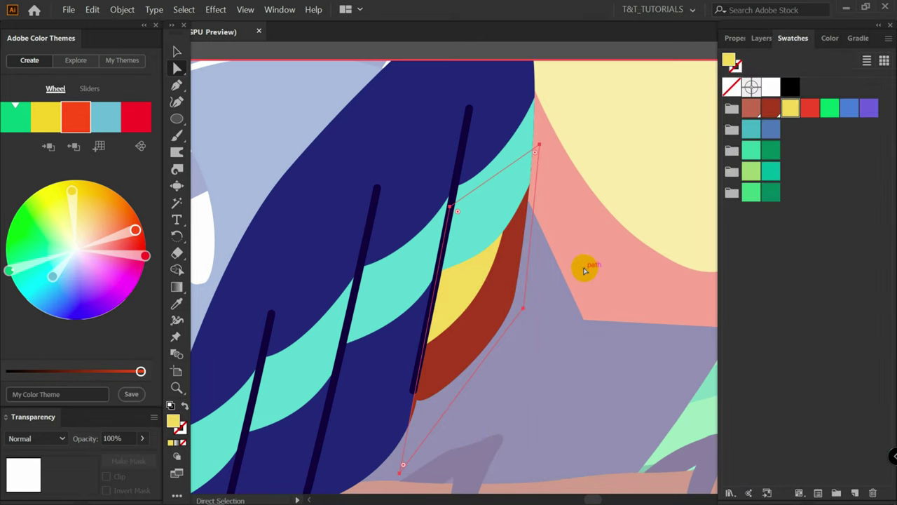
pyautogui.click(584, 267)
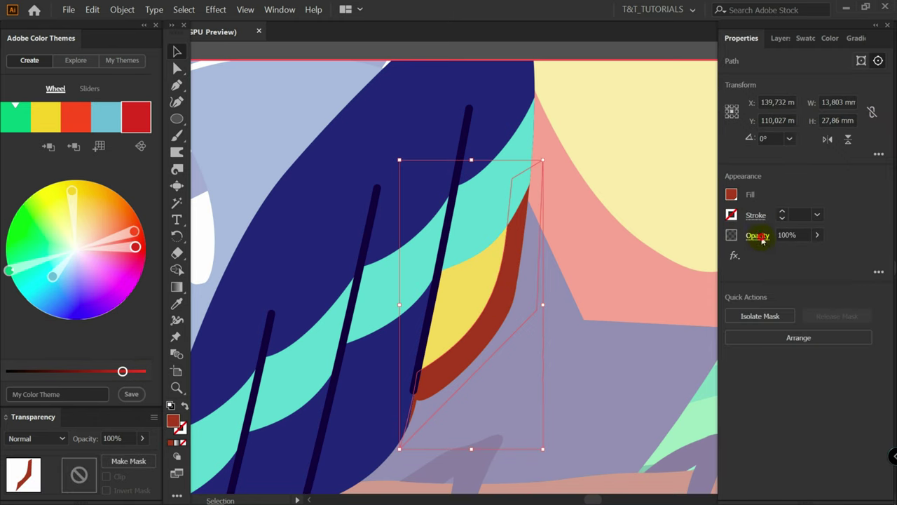
# Set the blending mode of the reddish-brown shading shape to Multiply.
pyautogui.click(759, 236)
pyautogui.click(669, 261)
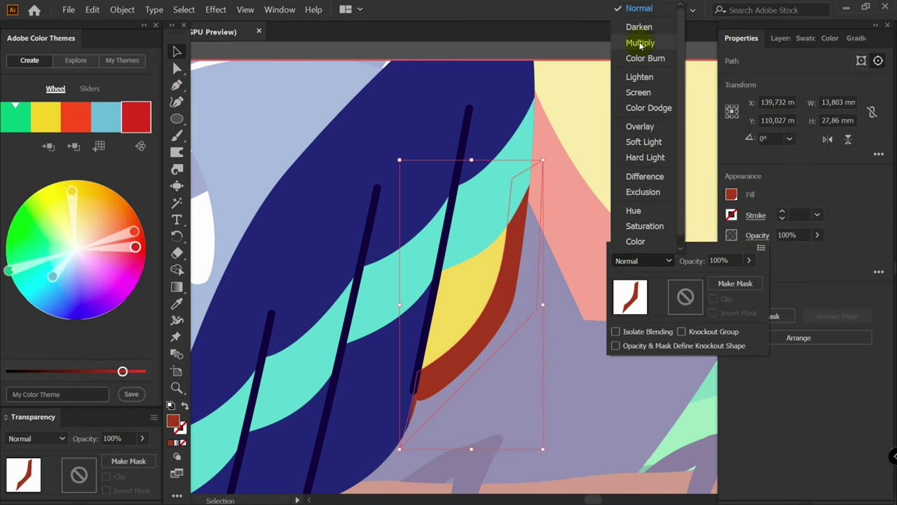
pyautogui.click(640, 44)
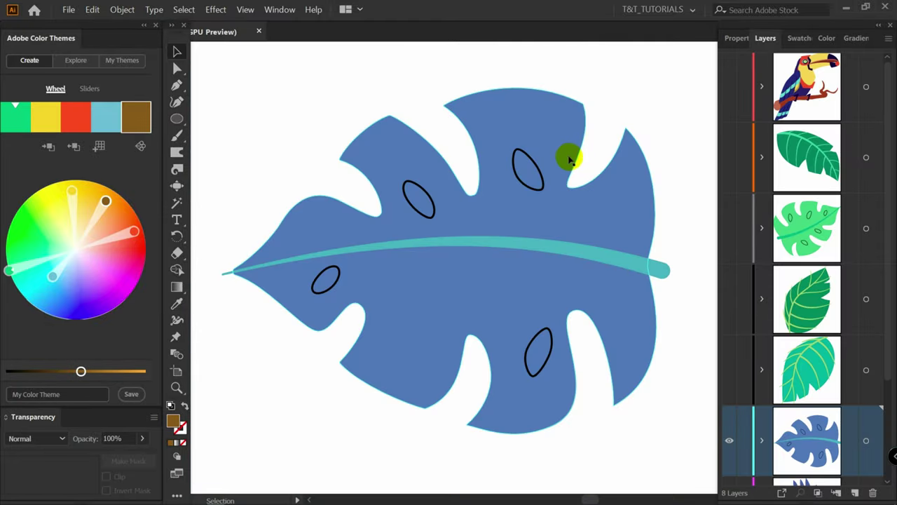
# Turn the four oval outlines on the blue monstera leaf into solid black fills without strokes, using the RGB colour mode.
pyautogui.click(544, 191)
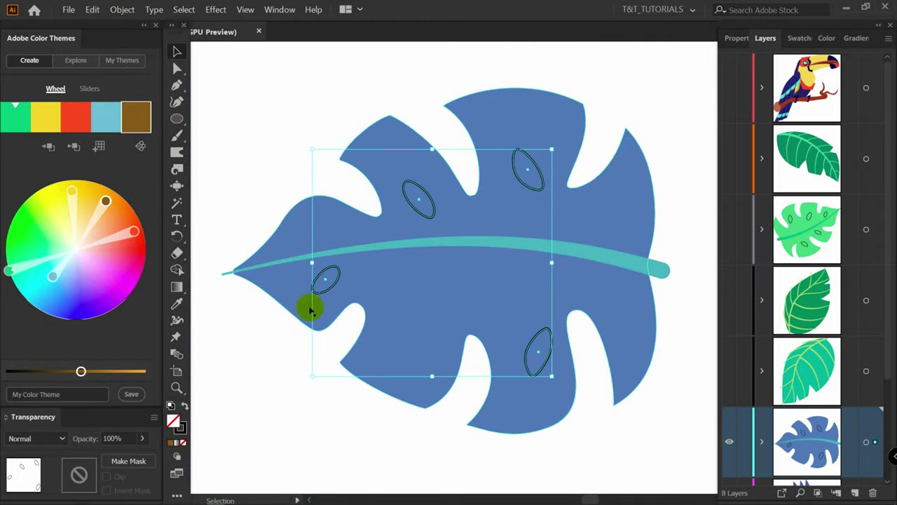
pyautogui.click(185, 408)
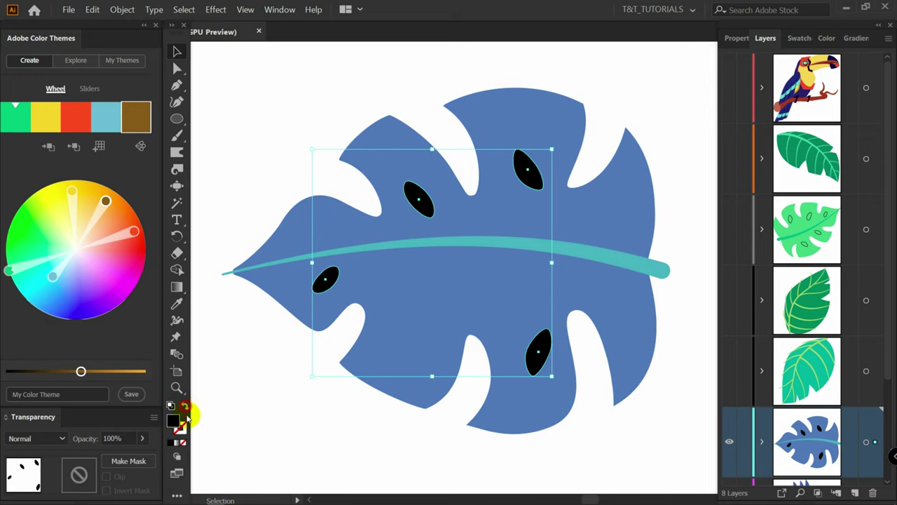
pyautogui.click(825, 38)
pyautogui.click(888, 40)
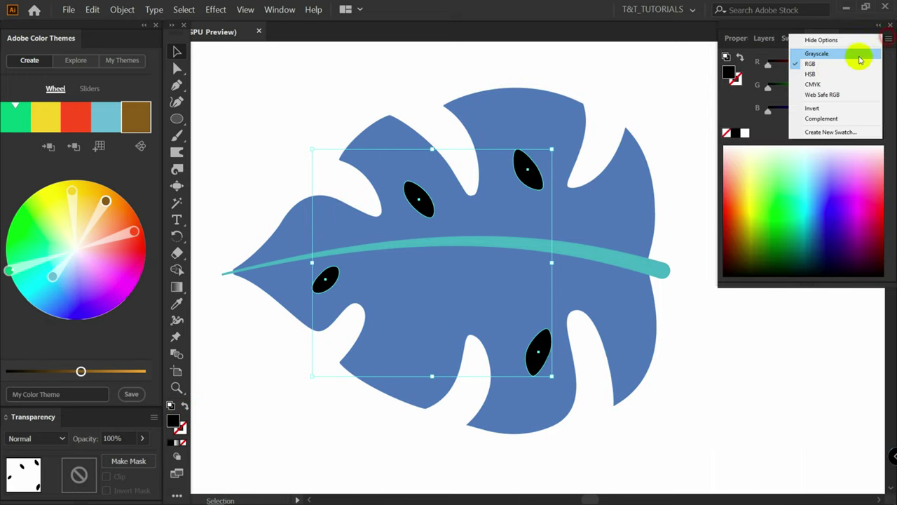
pyautogui.click(816, 63)
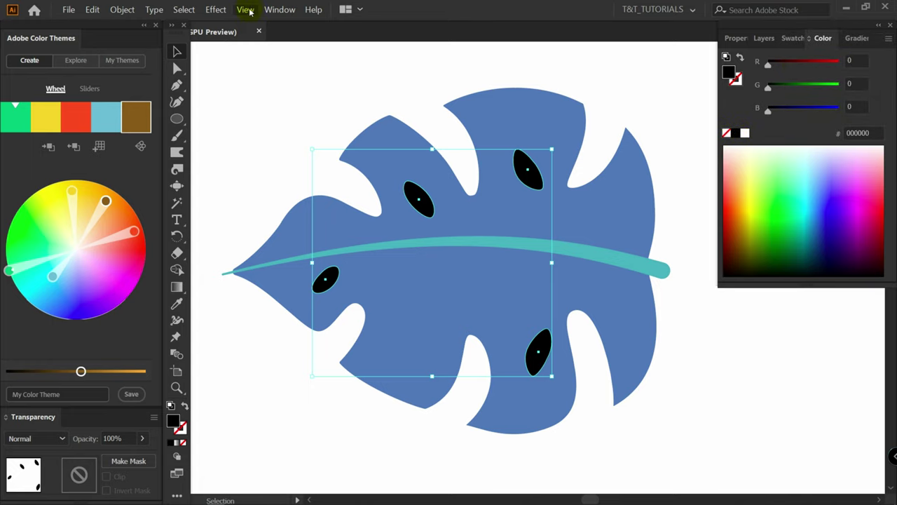
# Locate the Transparency settings and clip the blue leaf's central vein to the leaf outline.
pyautogui.click(277, 11)
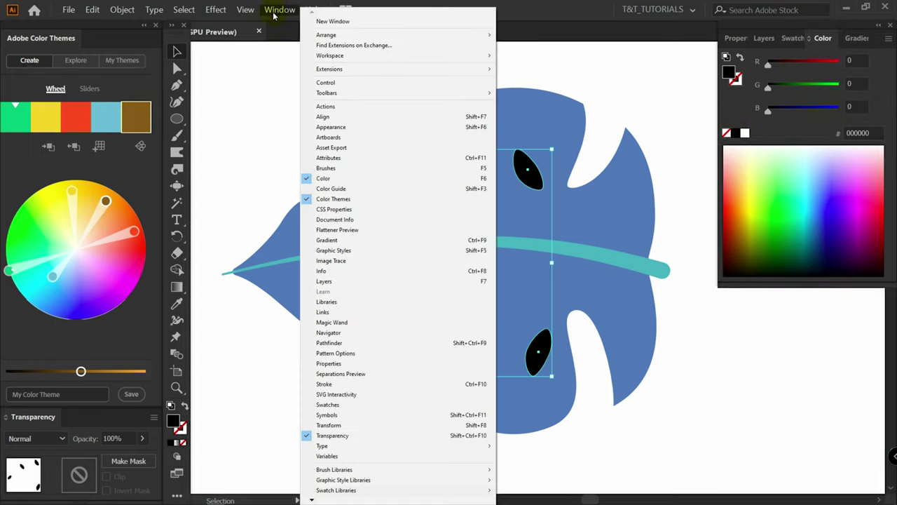
pyautogui.click(343, 435)
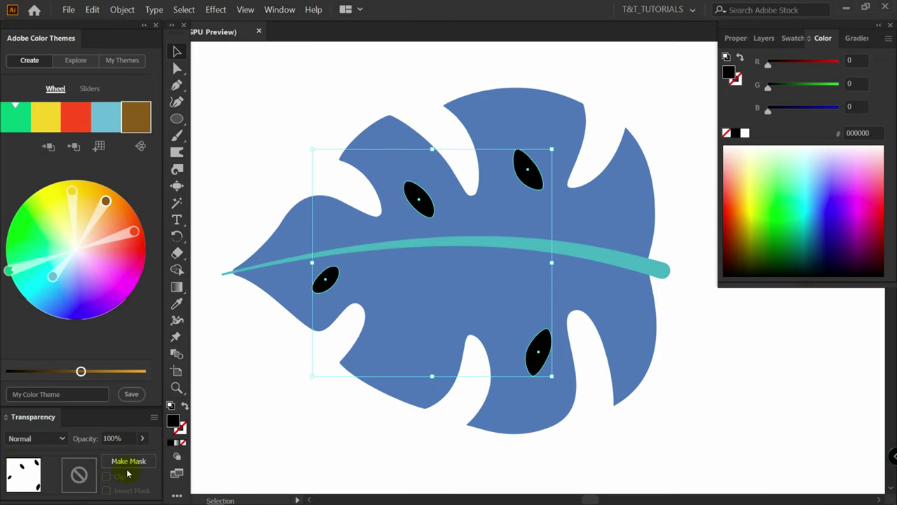
pyautogui.click(292, 260)
pyautogui.click(268, 320)
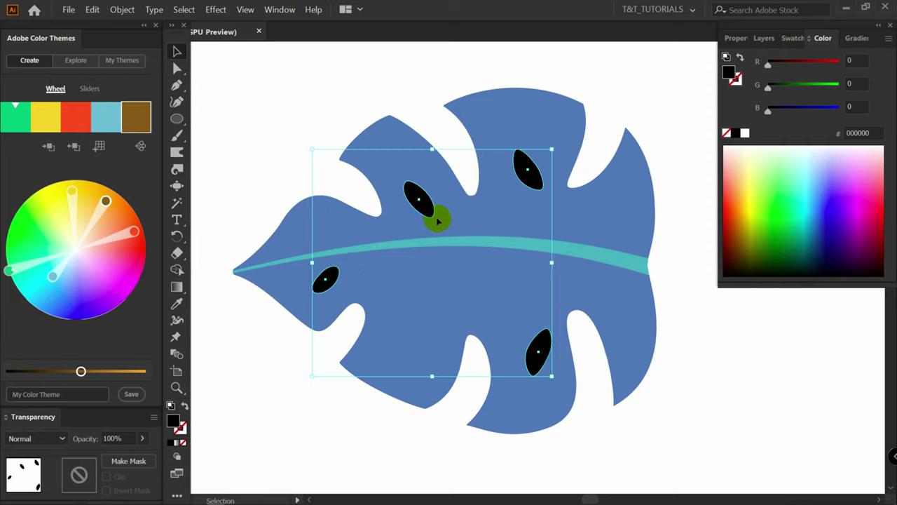
# Cut the four black ovals out of the artwork and select the blue leaf.
pyautogui.press('a')
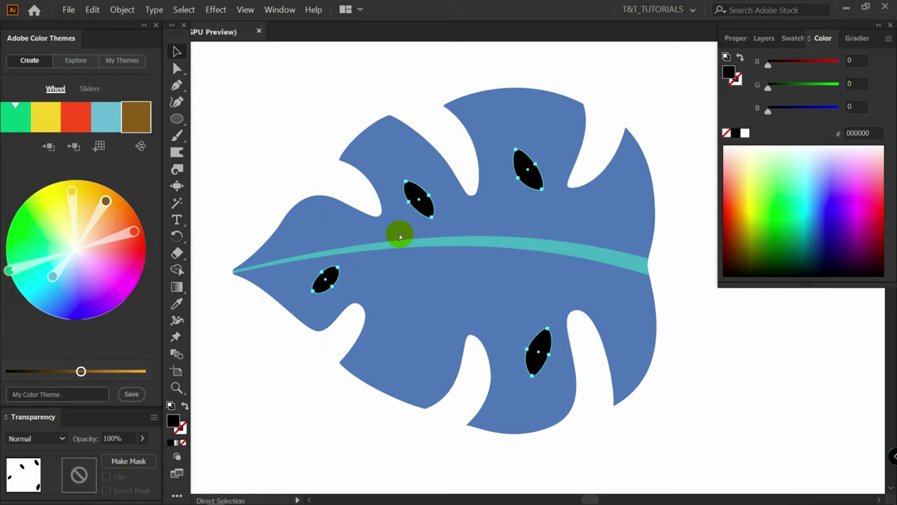
pyautogui.press('v')
pyautogui.press('Delete')
pyautogui.click(379, 214)
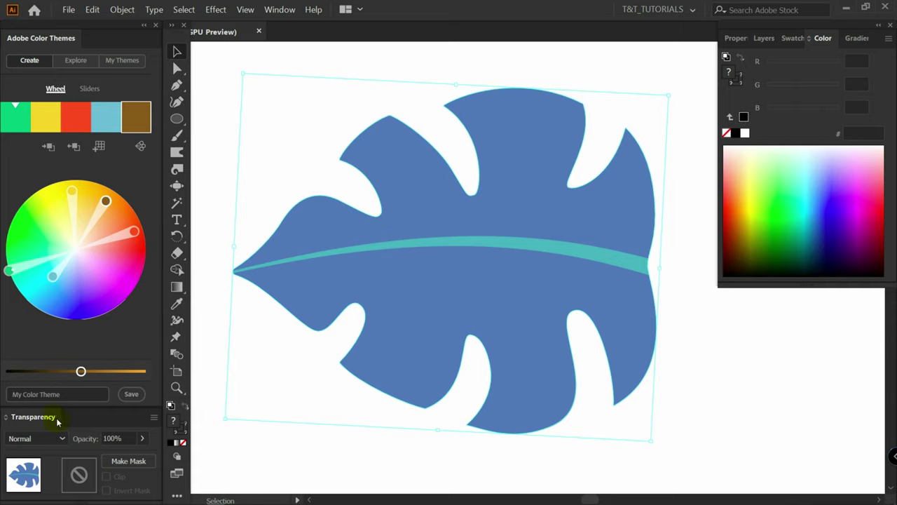
# Give the blue leaf an opacity mask with Clip off, paste the black ovals in place inside it, and return to the artwork.
pyautogui.click(129, 461)
pyautogui.click(106, 477)
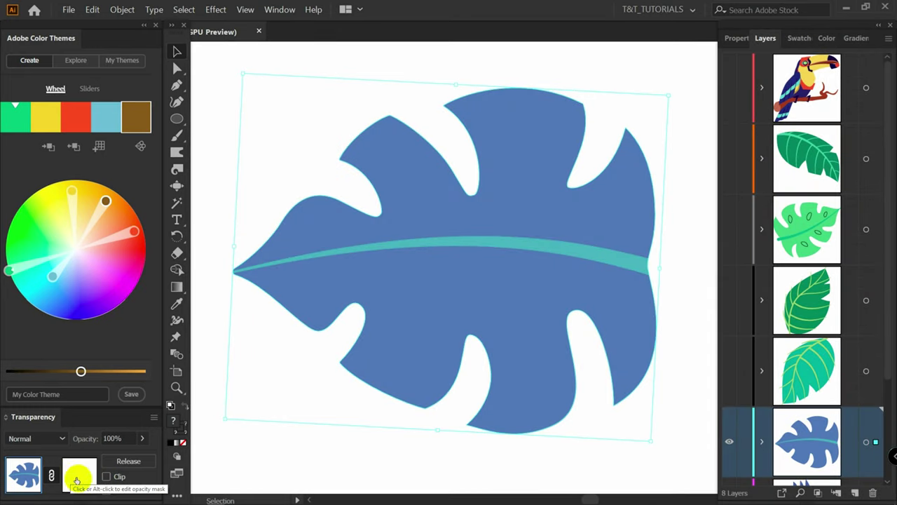
pyautogui.click(78, 474)
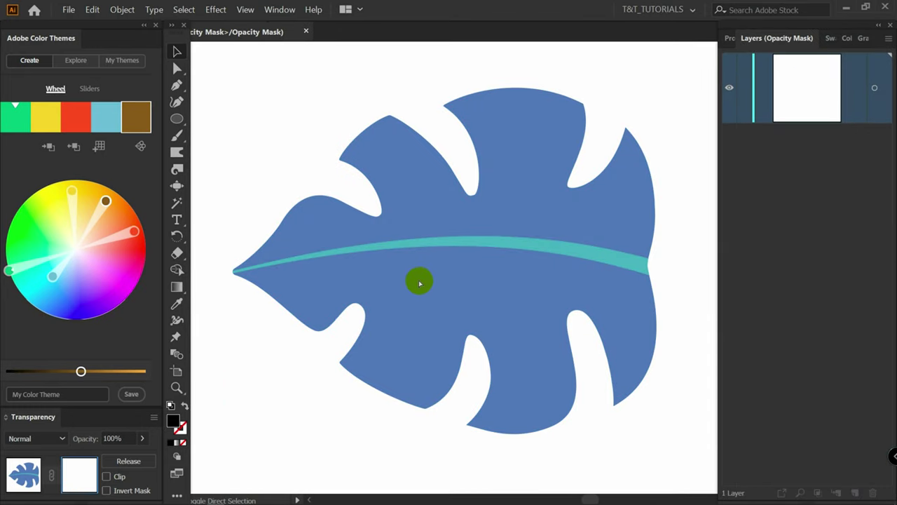
pyautogui.hotkey('ctrl', 'f')
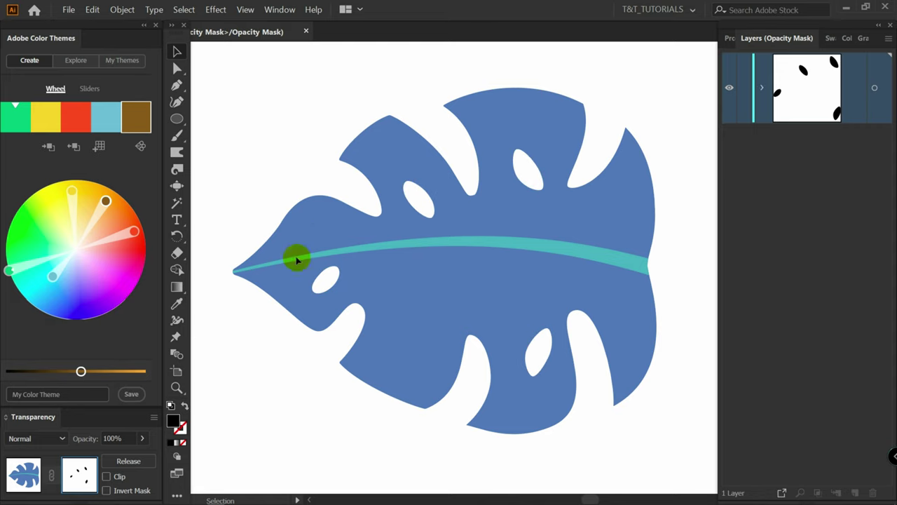
pyautogui.click(18, 469)
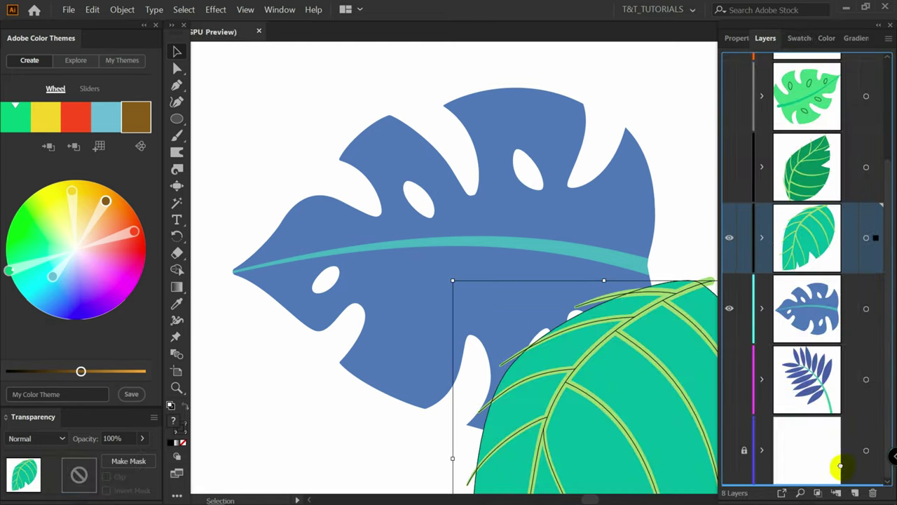
# Move the teal-green leaf's layer below the blue leaf's layer and place that leaf behind the blue leaf's holes.
pyautogui.moveTo(840, 468); pyautogui.dragTo(846, 339)
pyautogui.moveTo(673, 297); pyautogui.dragTo(541, 132)
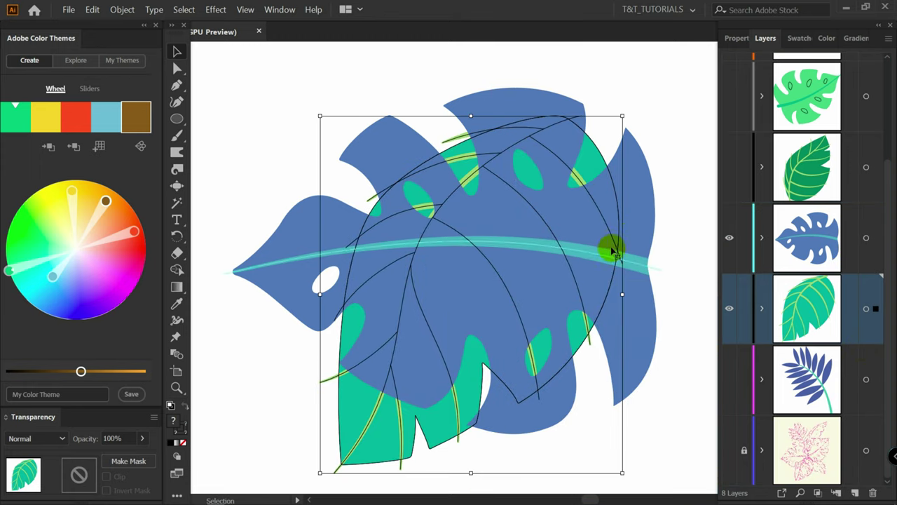
pyautogui.click(694, 146)
# Open the blue leaf's opacity mask for editing and shift the oval hole in its upper-left lobe.
pyautogui.click(339, 180)
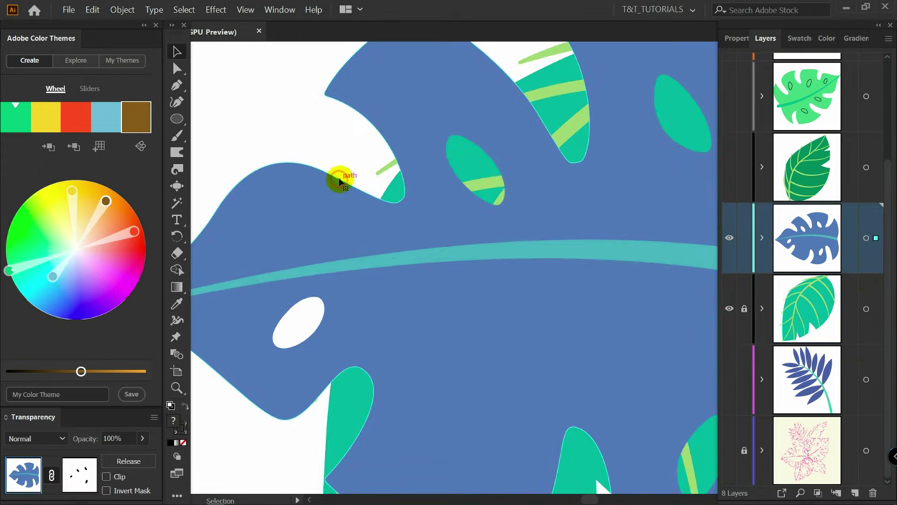
pyautogui.scroll(-1, 372, 188)
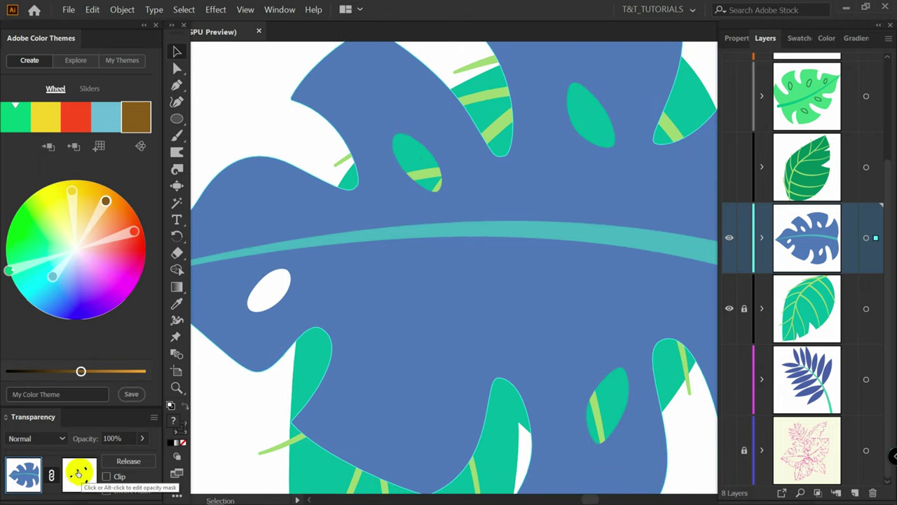
pyautogui.click(78, 474)
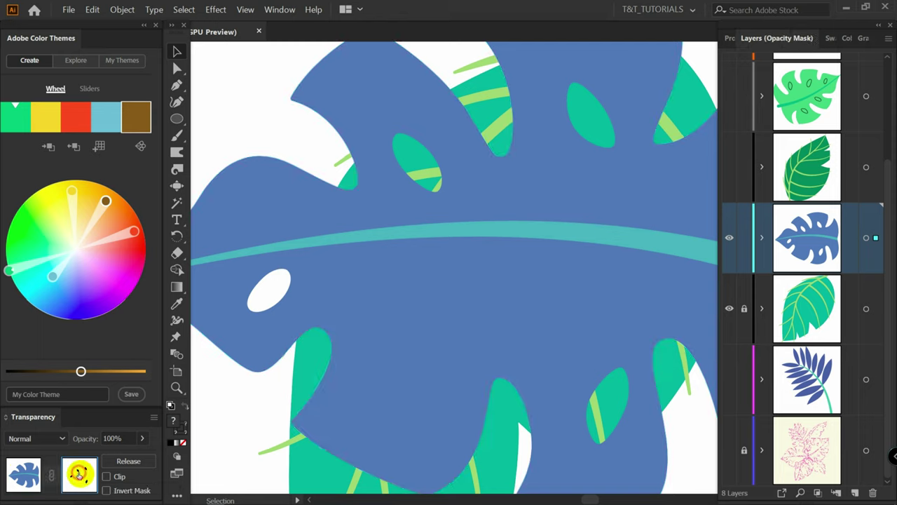
pyautogui.moveTo(459, 130); pyautogui.dragTo(463, 165)
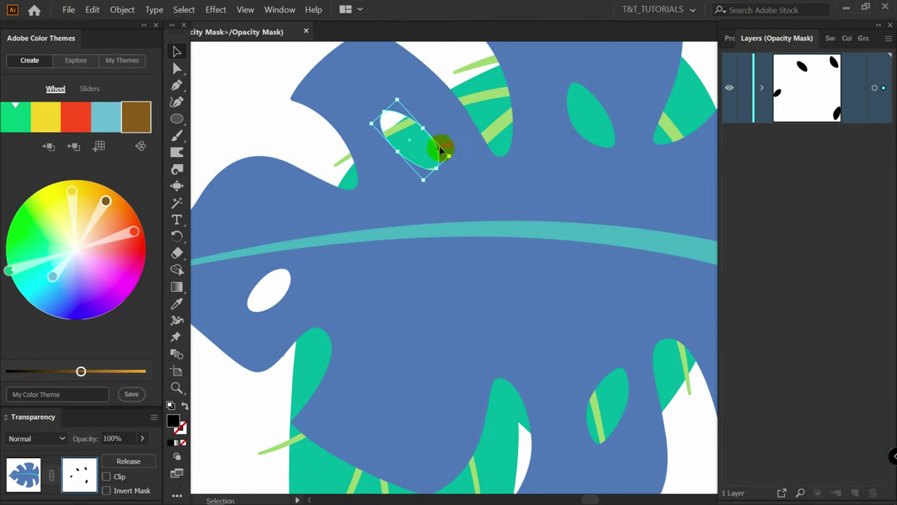
# Widen the same oval hole by reshaping its outline, and reposition it within the opacity mask.
pyautogui.press('a')
pyautogui.moveTo(427, 132); pyautogui.dragTo(428, 114)
pyautogui.press('v')
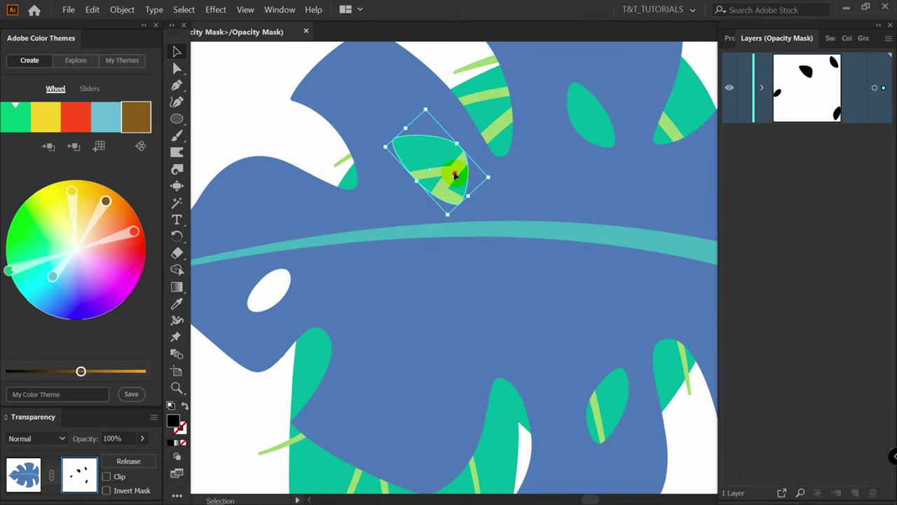
pyautogui.moveTo(455, 171); pyautogui.dragTo(428, 163)
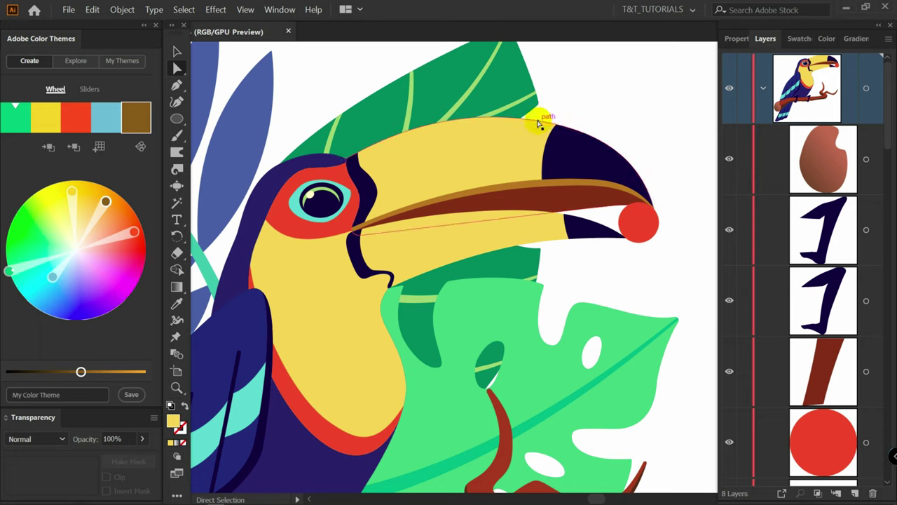
# Apply a linear gradient to the yellow upper beak and set its end colour stop to red.
pyautogui.click(538, 125)
pyautogui.click(848, 39)
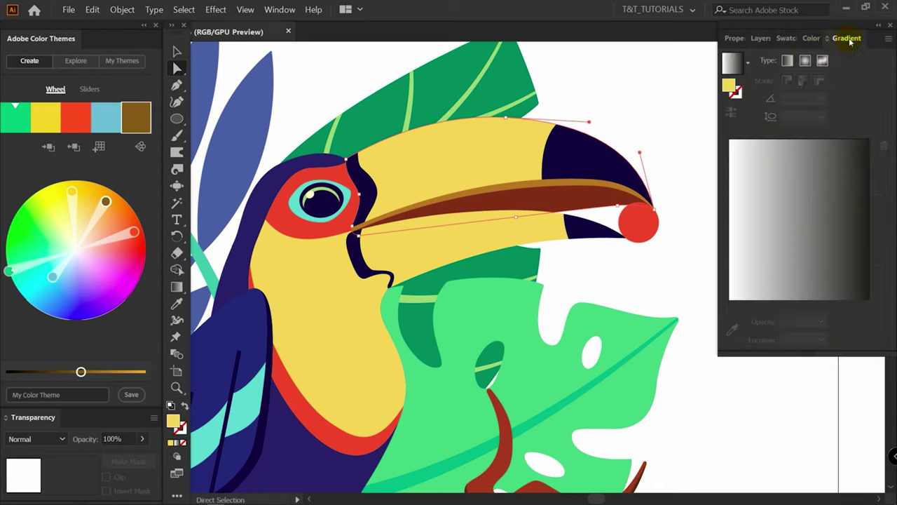
pyautogui.click(788, 62)
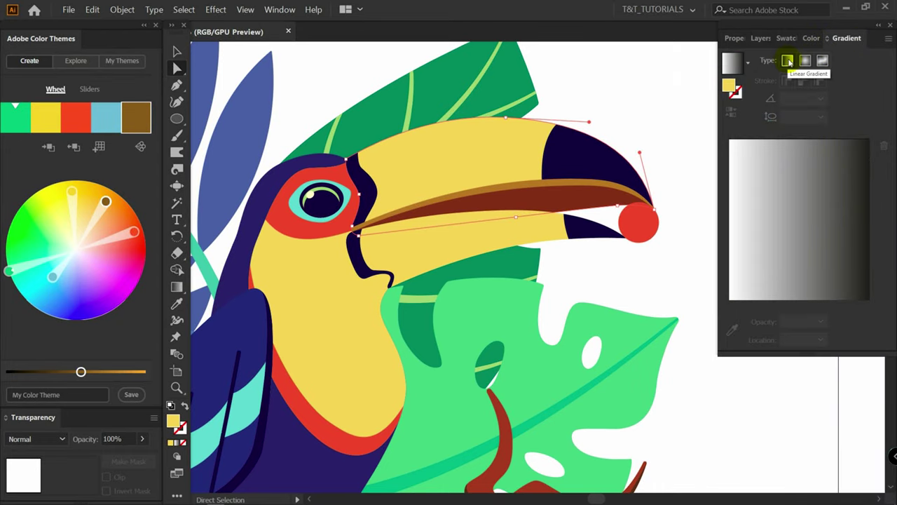
pyautogui.click(788, 62)
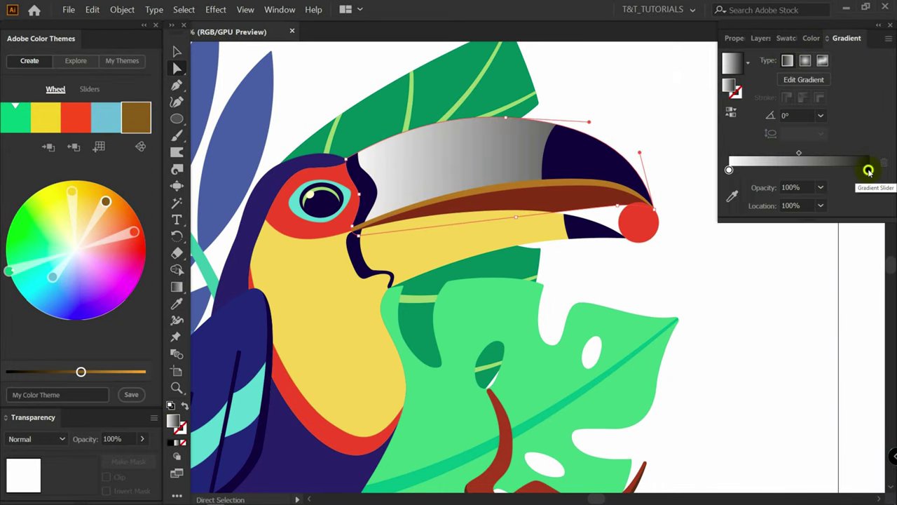
pyautogui.doubleClick(868, 170)
pyautogui.click(746, 225)
# Set the beak gradient's start stop to yellow and run the gradient downward from the beak's upper edge.
pyautogui.click(729, 170)
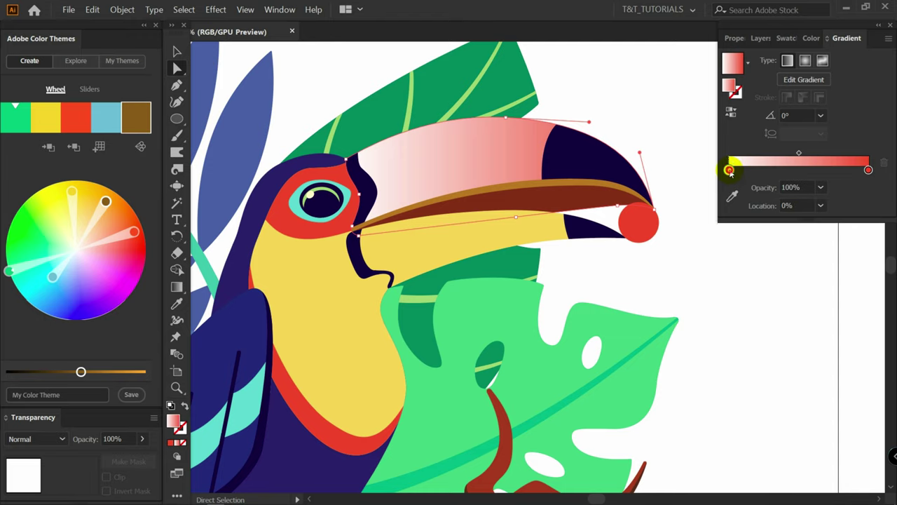
pyautogui.doubleClick(729, 170)
pyautogui.click(738, 224)
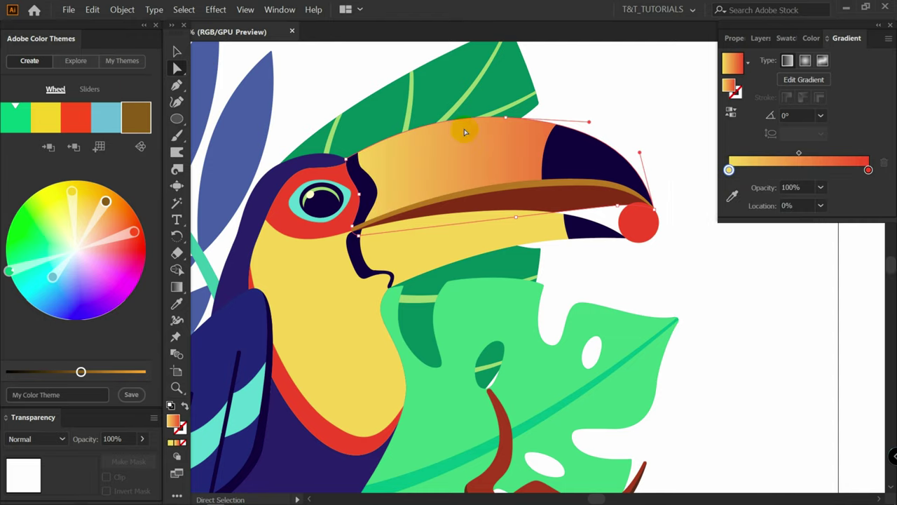
pyautogui.press('g')
pyautogui.moveTo(493, 111); pyautogui.dragTo(501, 202)
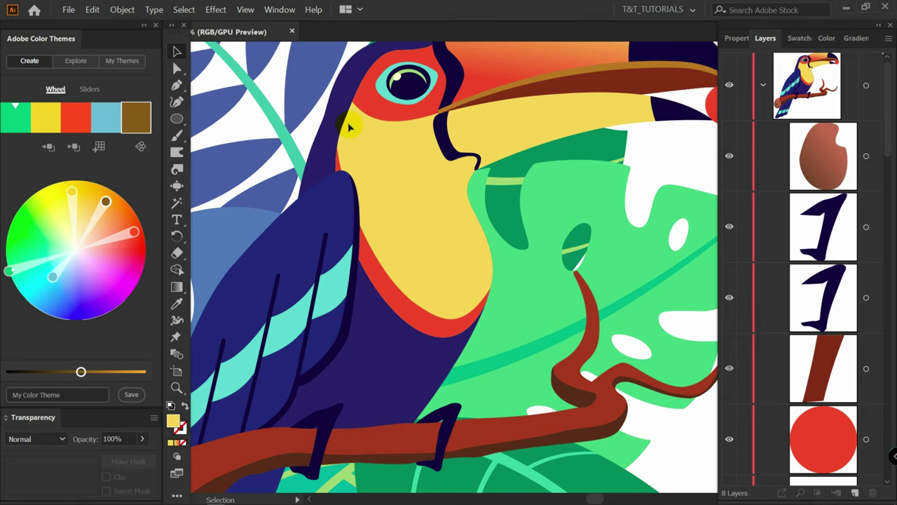
# Locate the yellow throat shape inside the body's clipping group and paste a copy of it in front, in place.
pyautogui.moveTo(885, 84)
pyautogui.mouseDown()
pyautogui.moveTo(876, 146)
pyautogui.moveTo(885, 204)
pyautogui.moveTo(875, 84)
pyautogui.moveTo(876, 180)
pyautogui.moveTo(874, 112)
pyautogui.moveTo(887, 84)
pyautogui.mouseUp()
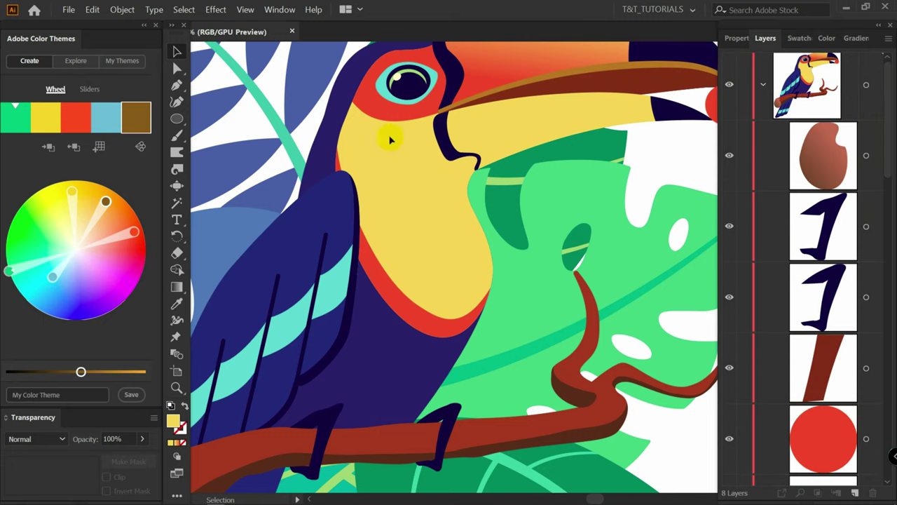
pyautogui.press('a')
pyautogui.click(350, 123)
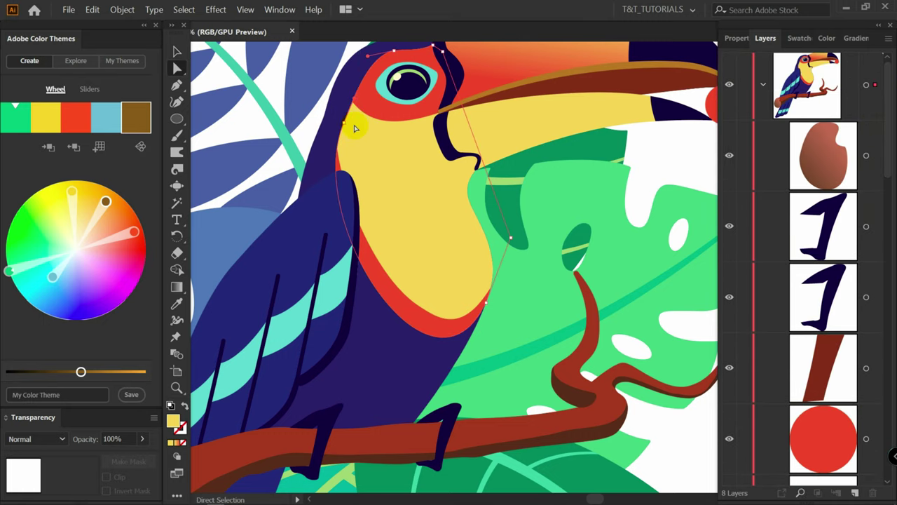
pyautogui.click(800, 494)
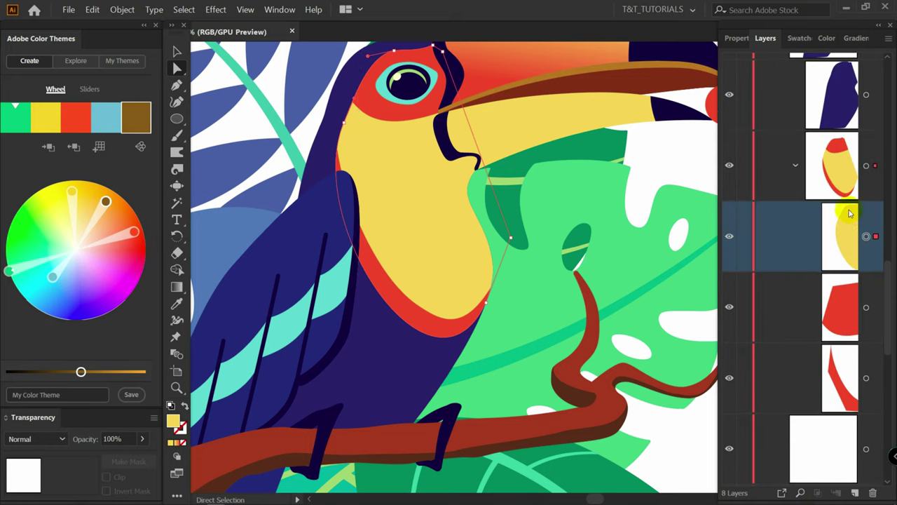
pyautogui.press('v')
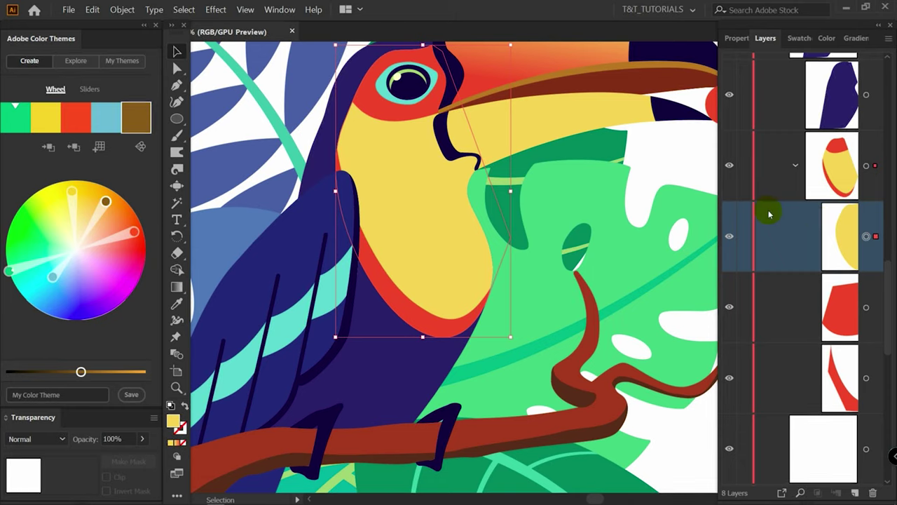
pyautogui.hotkey('ctrl', 'c')
pyautogui.hotkey('ctrl', 'f')
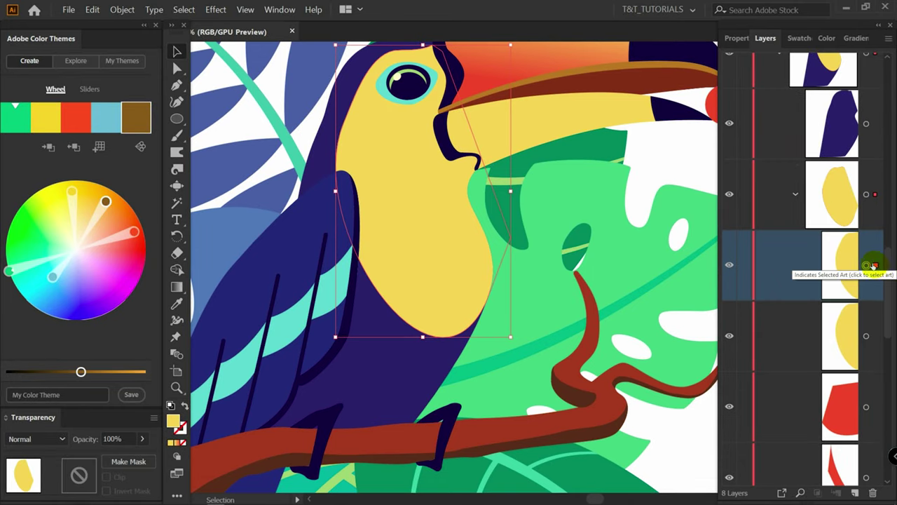
# Fill the throat copy with the yellow-to-red radial gradient, angled at -71.4° with an 88.1% aspect ratio and centred near the throat's front edge.
pyautogui.click(851, 37)
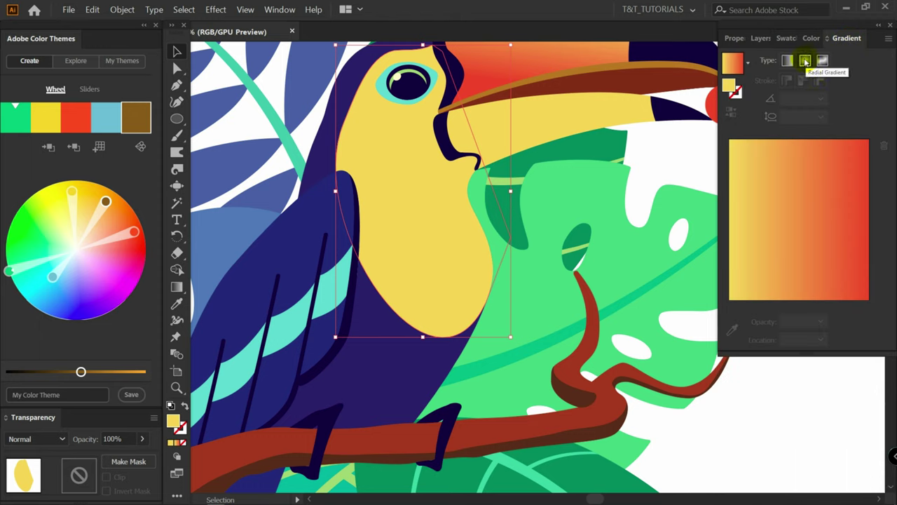
pyautogui.click(806, 61)
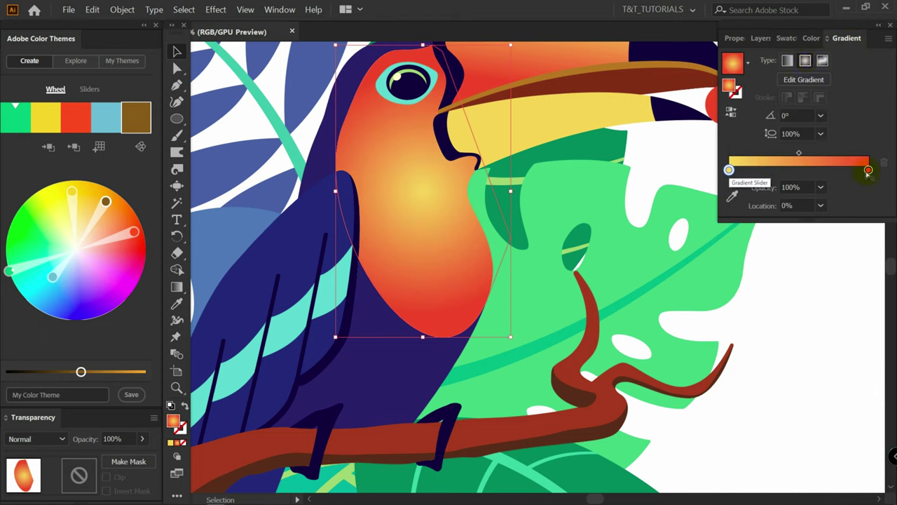
pyautogui.press('g')
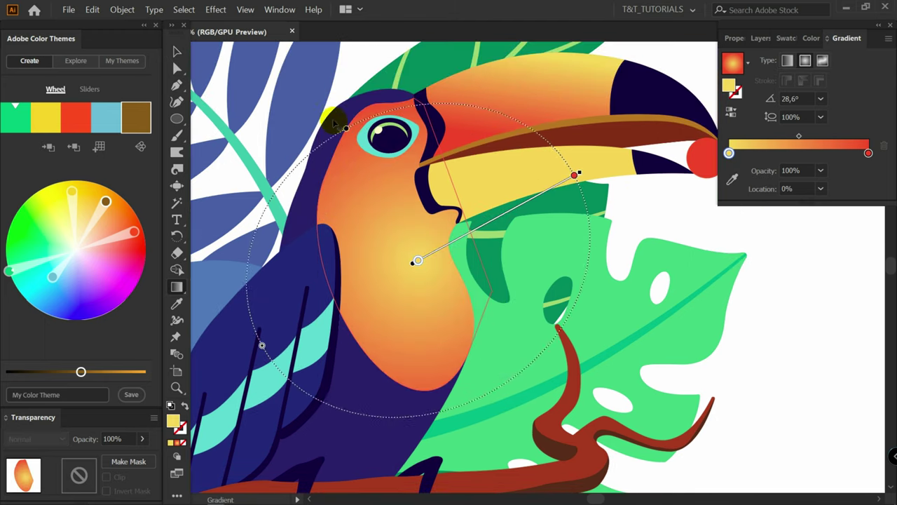
pyautogui.moveTo(375, 168); pyautogui.dragTo(386, 188)
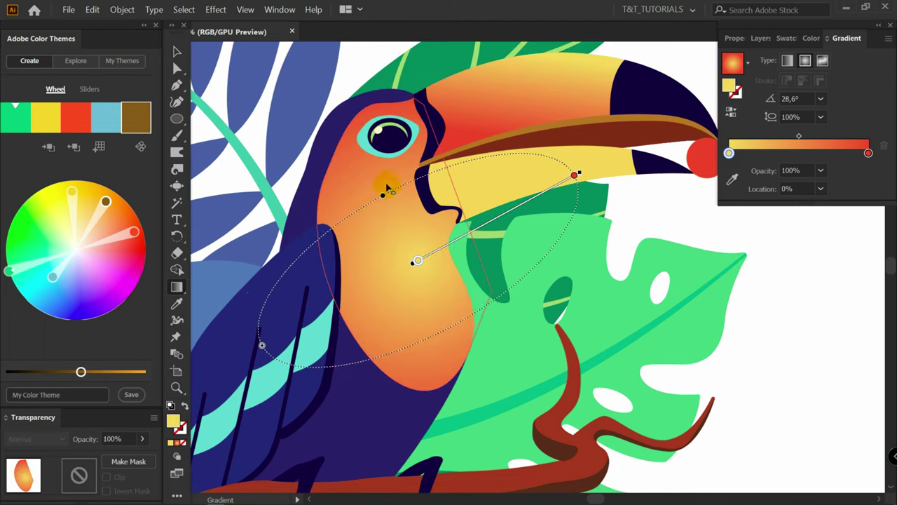
pyautogui.moveTo(514, 157)
pyautogui.mouseDown()
pyautogui.moveTo(521, 347)
pyautogui.moveTo(455, 366)
pyautogui.mouseUp()
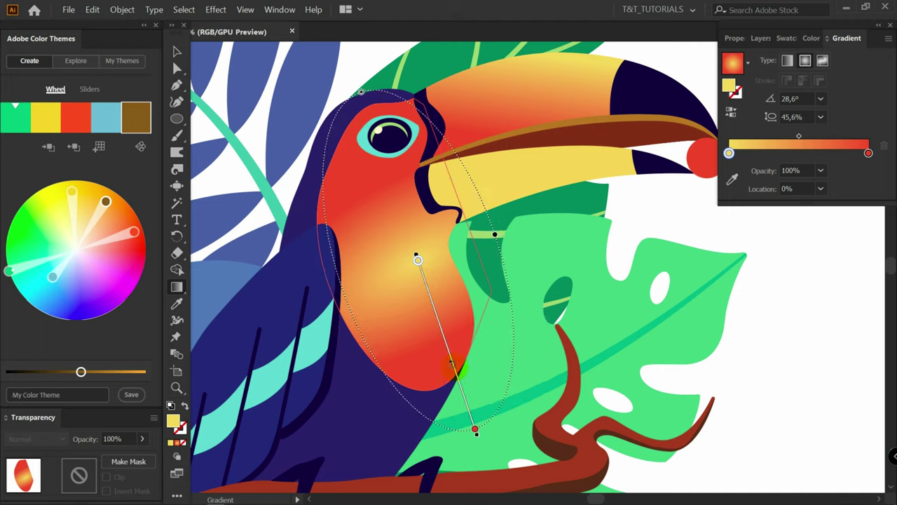
pyautogui.moveTo(494, 235)
pyautogui.mouseDown()
pyautogui.moveTo(481, 211)
pyautogui.moveTo(555, 186)
pyautogui.mouseUp()
pyautogui.moveTo(404, 236); pyautogui.dragTo(434, 244)
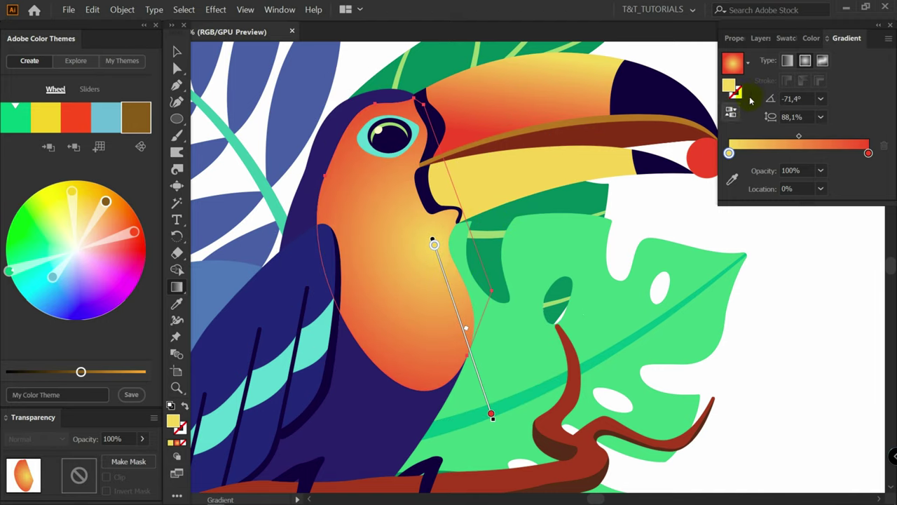
# Set the throat copy's blending mode to Hard Light and readjust its radial gradient across the breast.
pyautogui.click(733, 39)
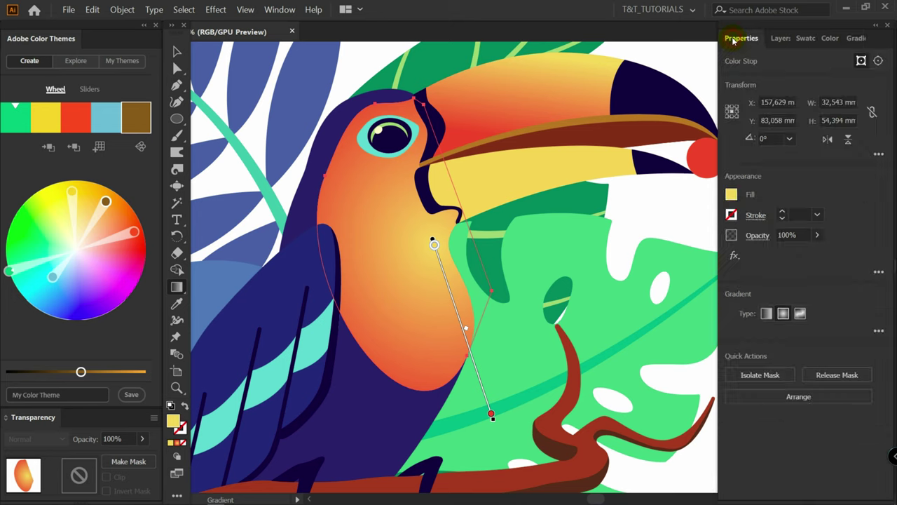
pyautogui.click(757, 236)
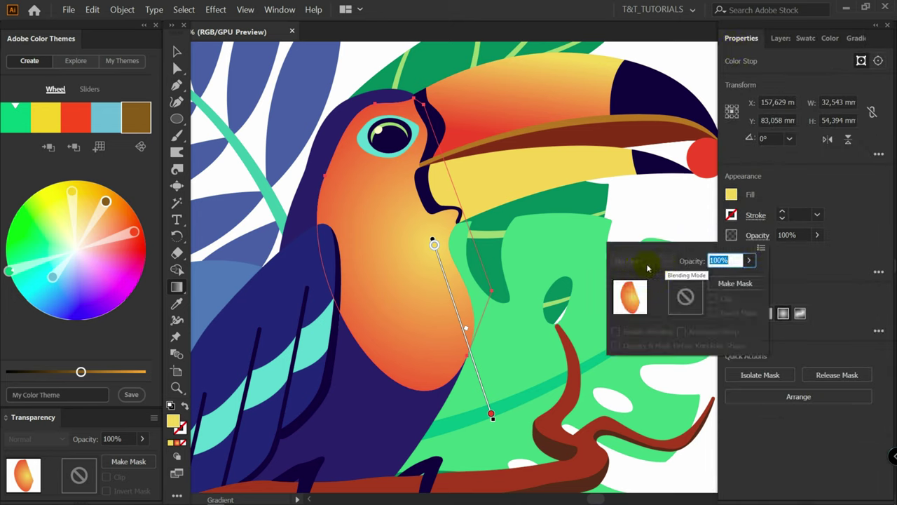
pyautogui.click(619, 207)
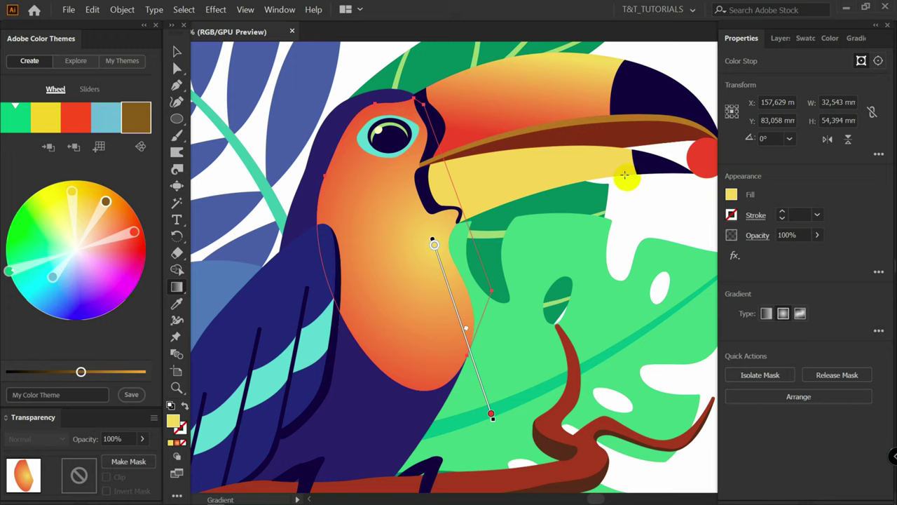
pyautogui.press('v')
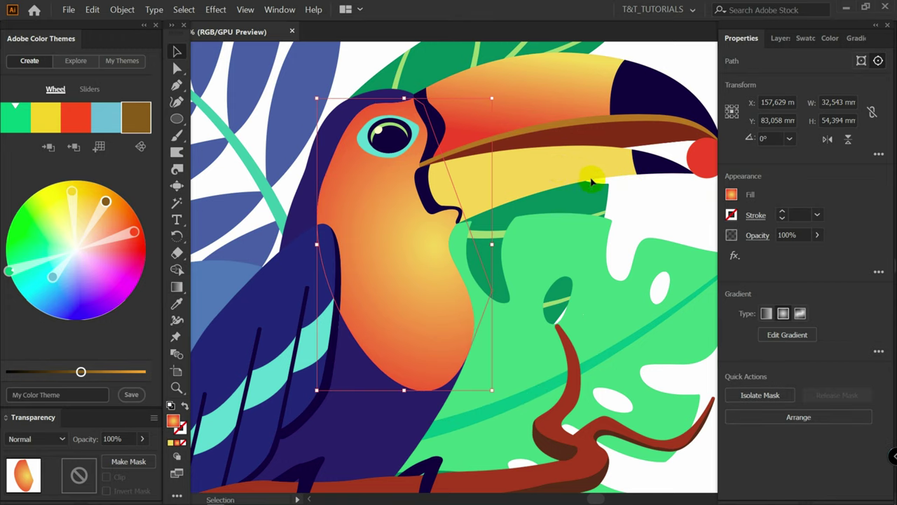
pyautogui.click(759, 237)
pyautogui.click(643, 260)
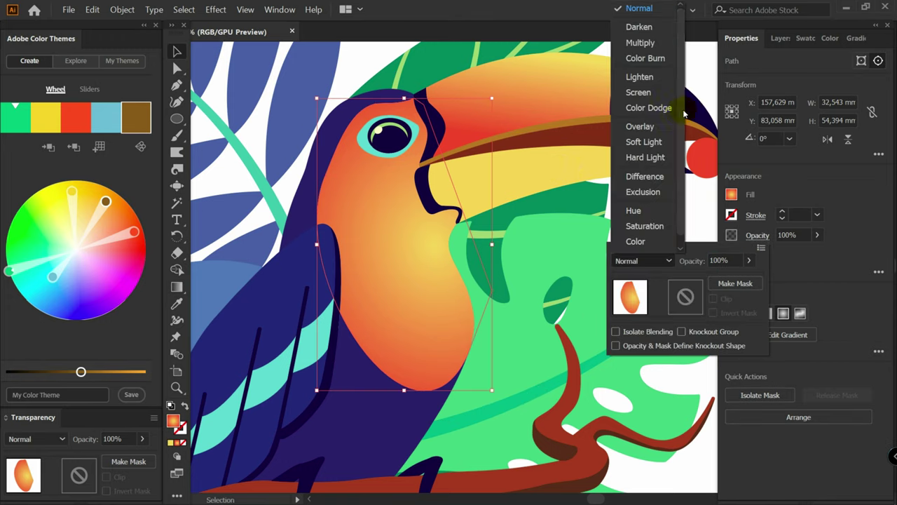
pyautogui.click(645, 157)
pyautogui.press('g')
pyautogui.moveTo(470, 288)
pyautogui.mouseDown()
pyautogui.moveTo(465, 282)
pyautogui.moveTo(469, 298)
pyautogui.moveTo(484, 300)
pyautogui.mouseUp()
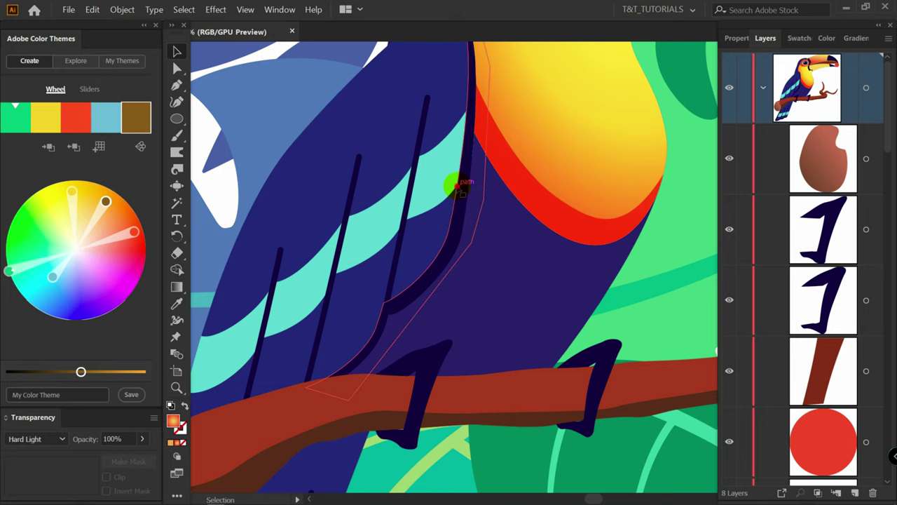
# Close a yellow Pen shape around the lower part of the wing, from its front edge down past the feather tips.
pyautogui.click(586, 68)
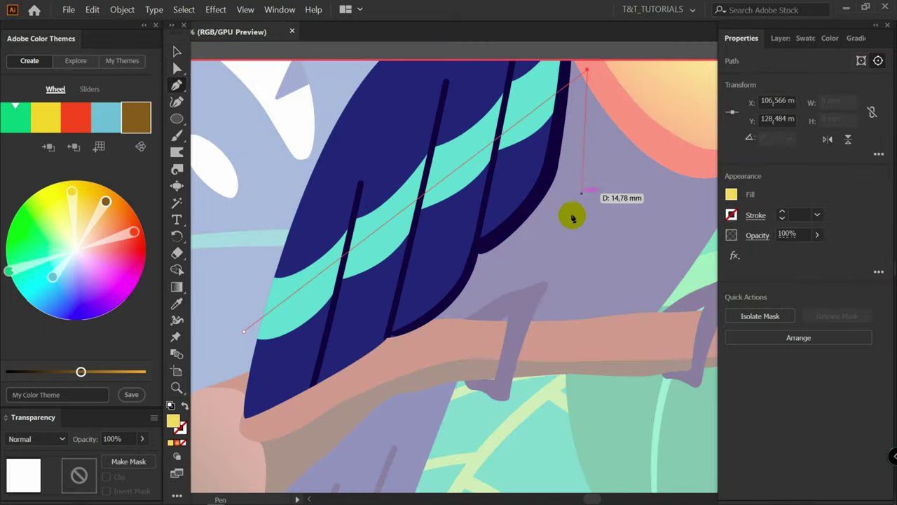
pyautogui.click(573, 237)
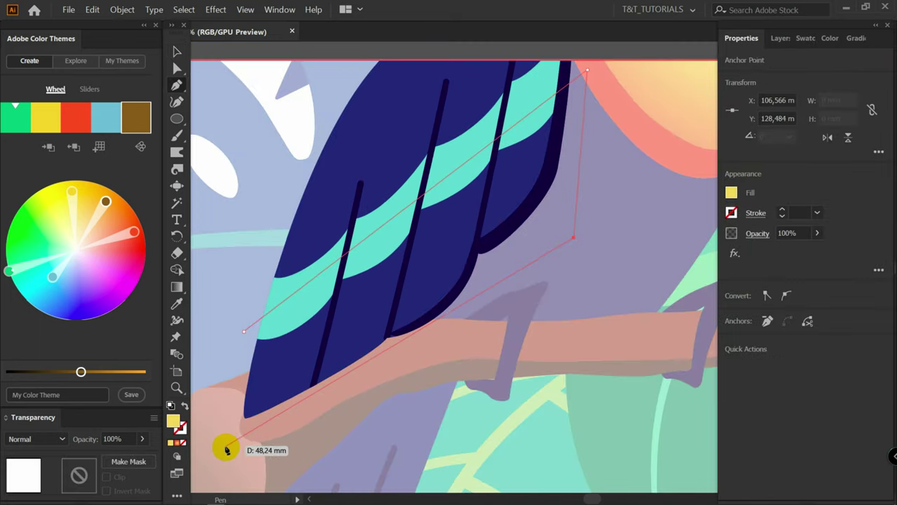
pyautogui.click(224, 447)
pyautogui.click(244, 331)
pyautogui.press('v')
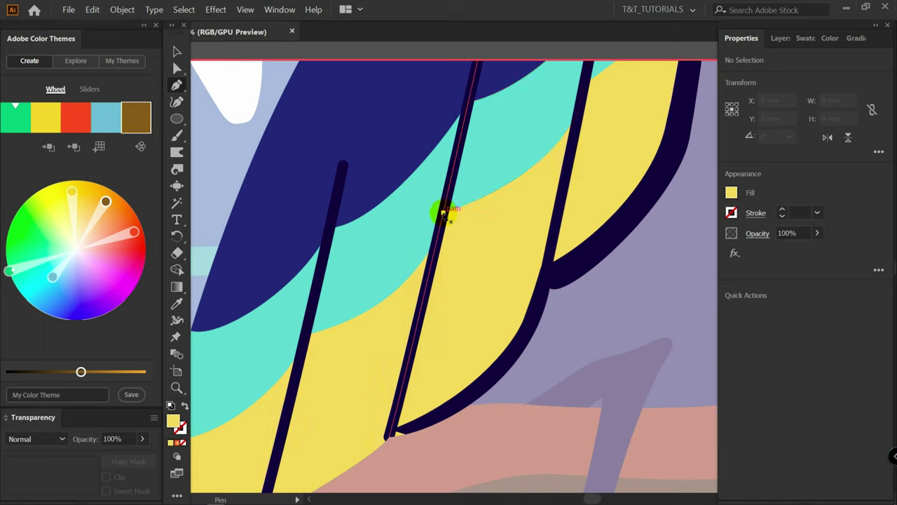
# Draw a closed yellow shape with the Pen tool over the wing feather between the two right-hand dark feather lines.
pyautogui.click(443, 214)
pyautogui.click(386, 458)
pyautogui.click(541, 370)
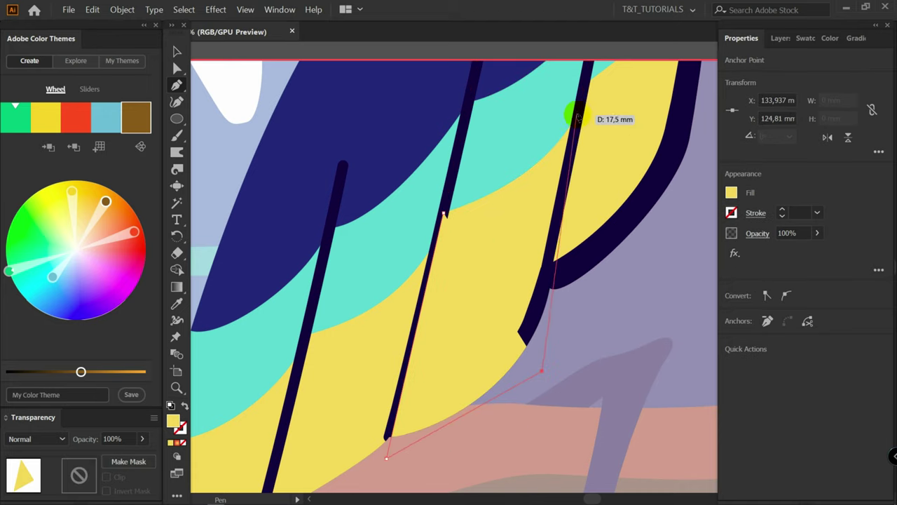
pyautogui.moveTo(577, 117); pyautogui.dragTo(585, 83)
pyautogui.press('v')
# Fill the new feather shape with a linear gradient and change its yellow start stop to red.
pyautogui.click(853, 39)
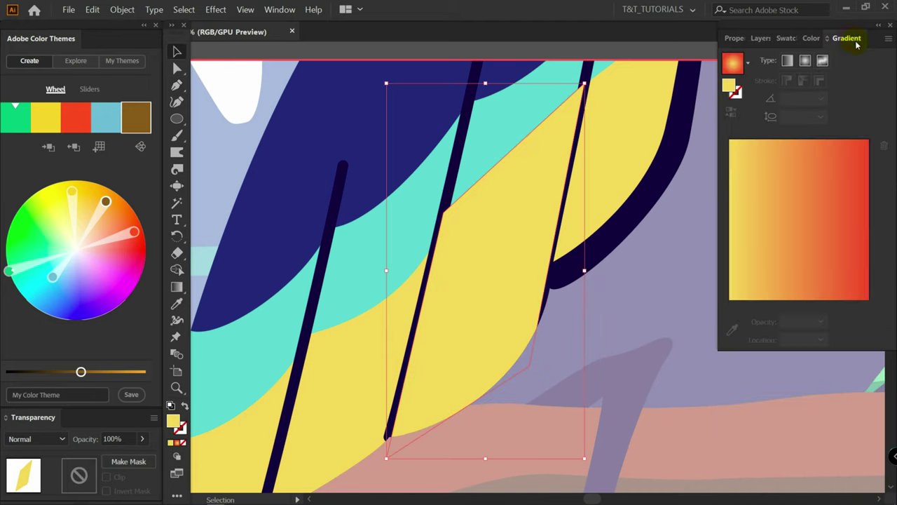
pyautogui.click(790, 64)
pyautogui.doubleClick(729, 170)
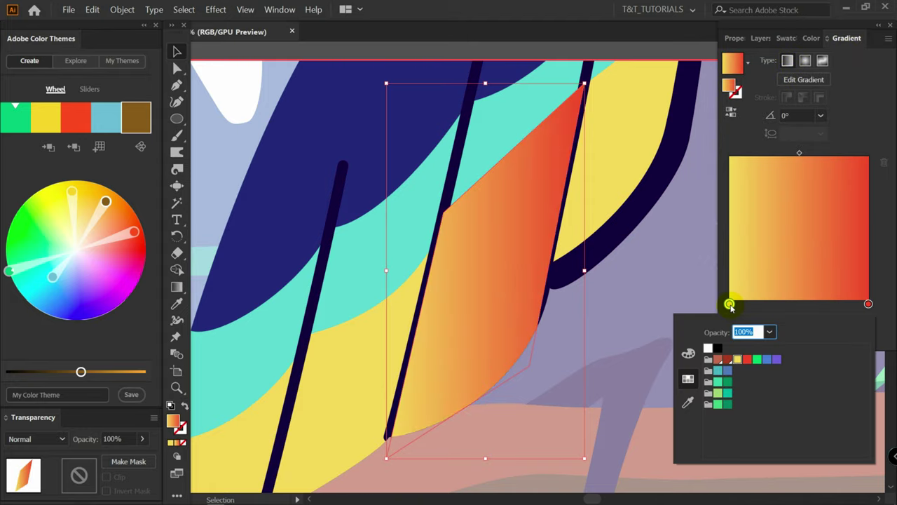
pyautogui.click(747, 359)
pyautogui.click(722, 301)
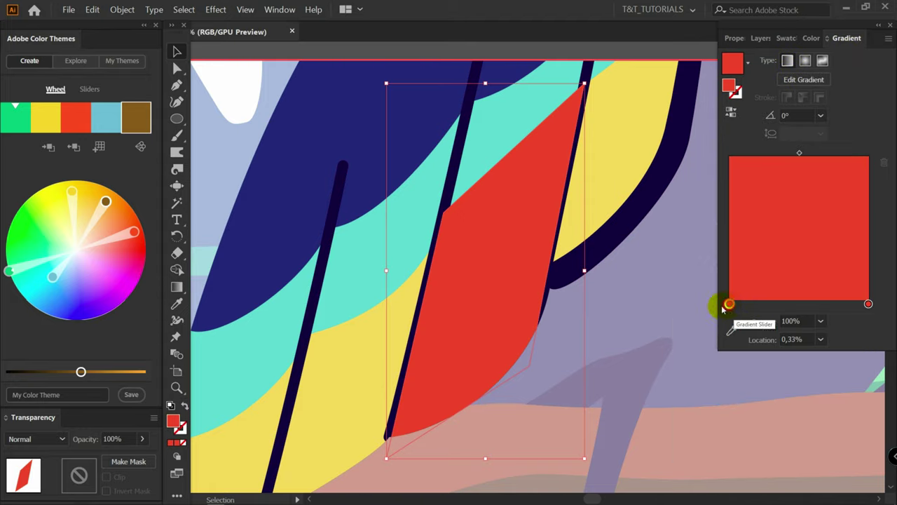
# Add a red middle stop at about 50% in the feather gradient and set that stop's opacity to 0%.
pyautogui.moveTo(729, 304); pyautogui.dragTo(803, 303)
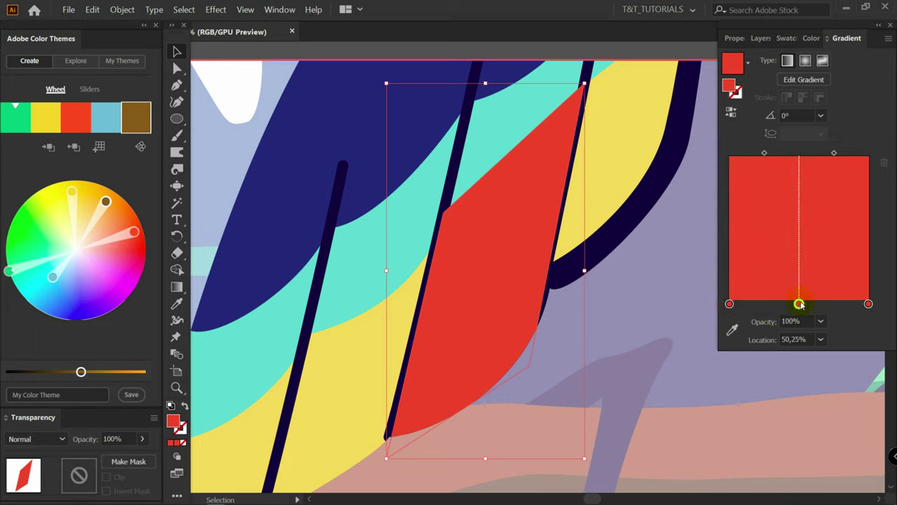
pyautogui.click(820, 321)
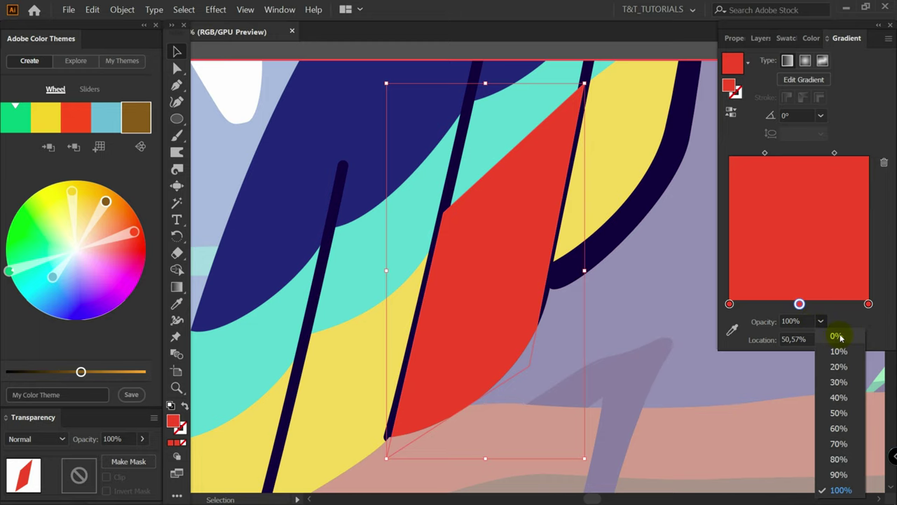
pyautogui.click(838, 337)
# Set the feather gradient shape's blending mode to Color Burn.
pyautogui.click(739, 41)
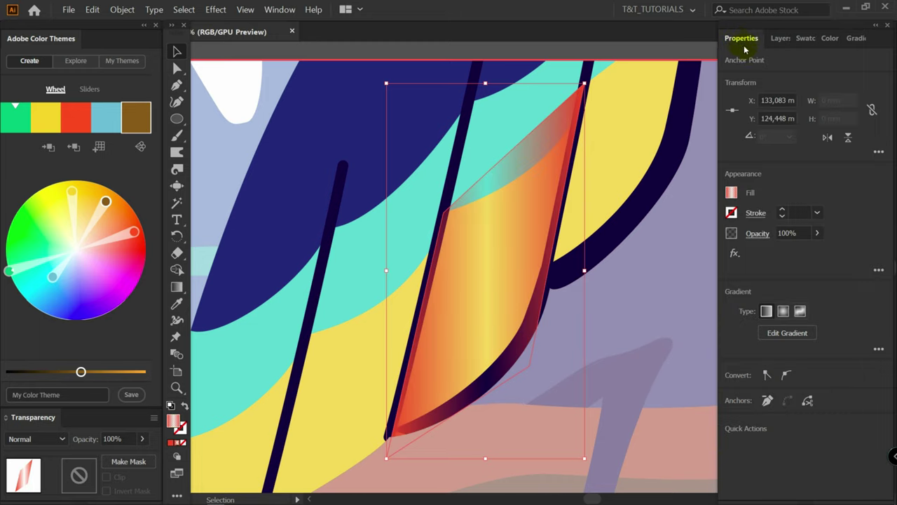
pyautogui.click(760, 235)
pyautogui.click(642, 259)
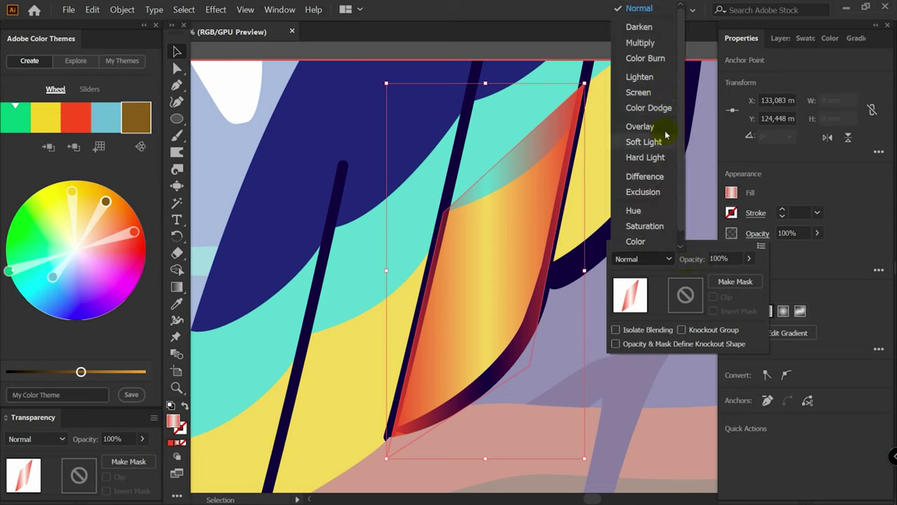
pyautogui.click(661, 60)
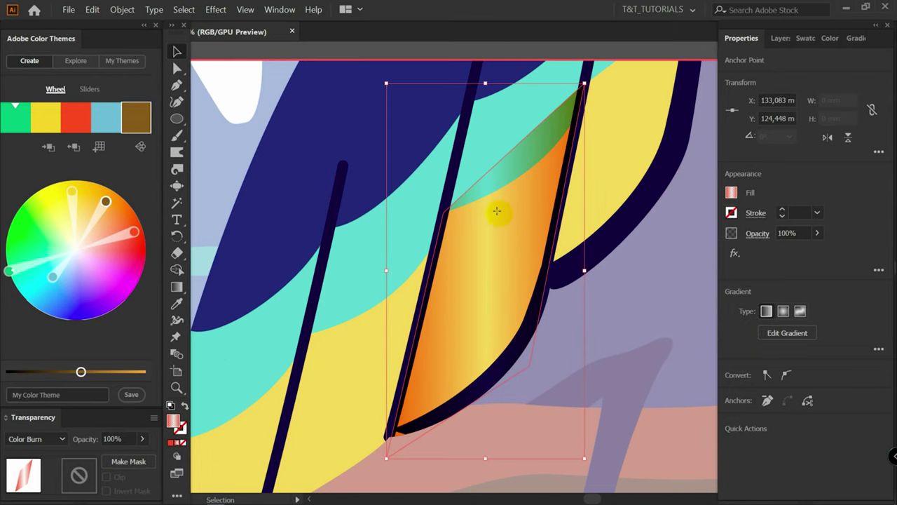
# Redraw the feather's red gradient slightly tilted across its width so its edges follow the dark feather lines.
pyautogui.press('g')
pyautogui.moveTo(429, 264); pyautogui.dragTo(558, 280)
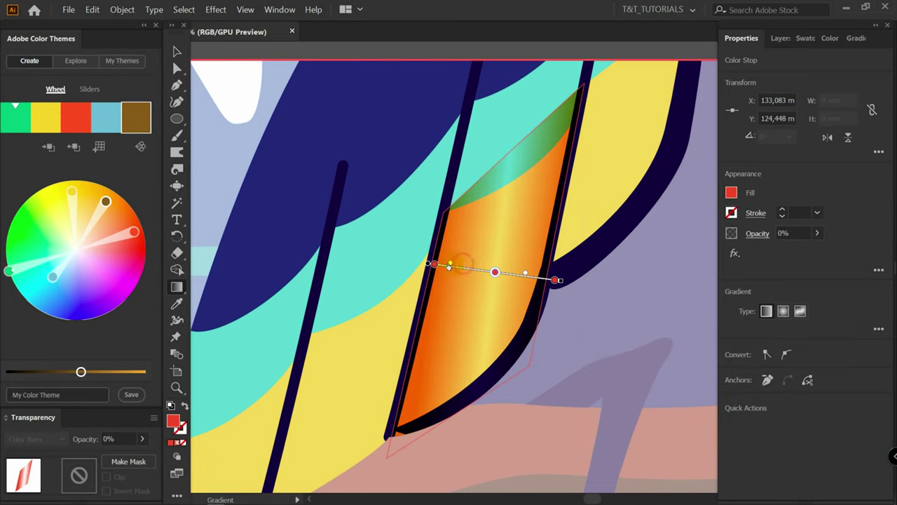
pyautogui.press('a')
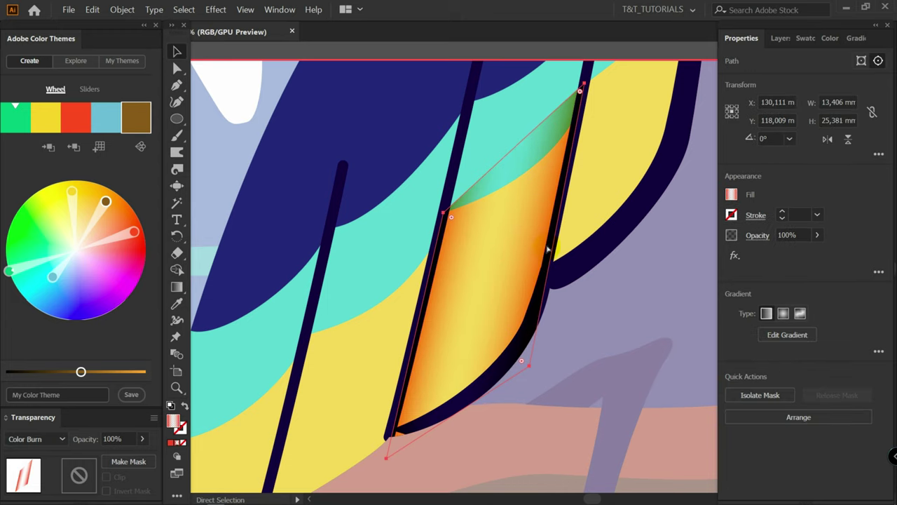
# Duplicate the red gradient shape onto the rightmost feather and fit its gradient across that feather's width.
pyautogui.moveTo(567, 236); pyautogui.dragTo(613, 163)
pyautogui.moveTo(612, 163); pyautogui.dragTo(545, 295)
pyautogui.press('g')
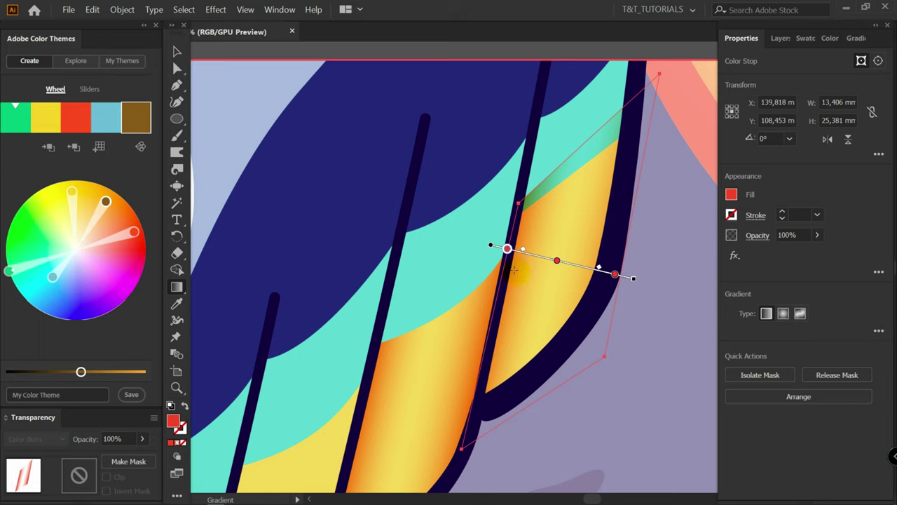
pyautogui.moveTo(633, 280); pyautogui.dragTo(605, 271)
pyautogui.click(508, 249)
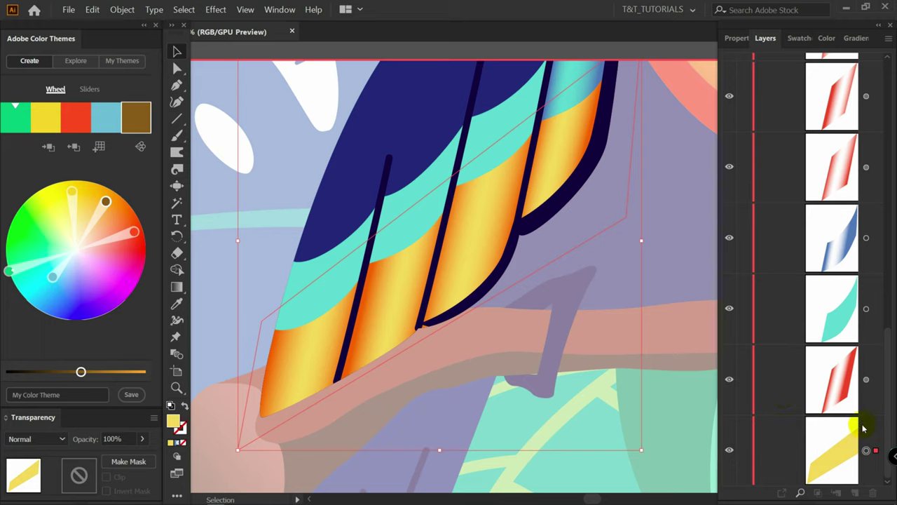
# Give the large yellow shape across the feather tips a linear gradient, remove its opaque end stop and move the transparent stop to 100%.
pyautogui.scroll(-1, 888, 330)
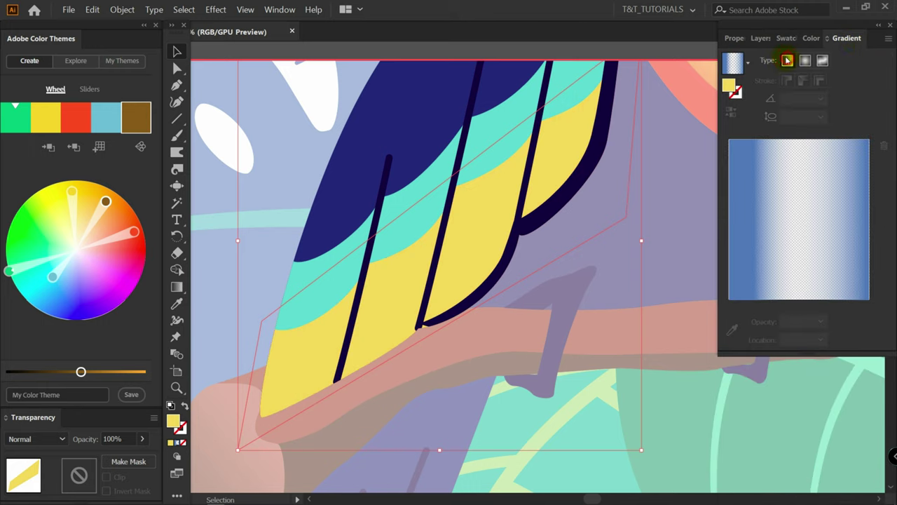
pyautogui.click(787, 61)
pyautogui.click(865, 171)
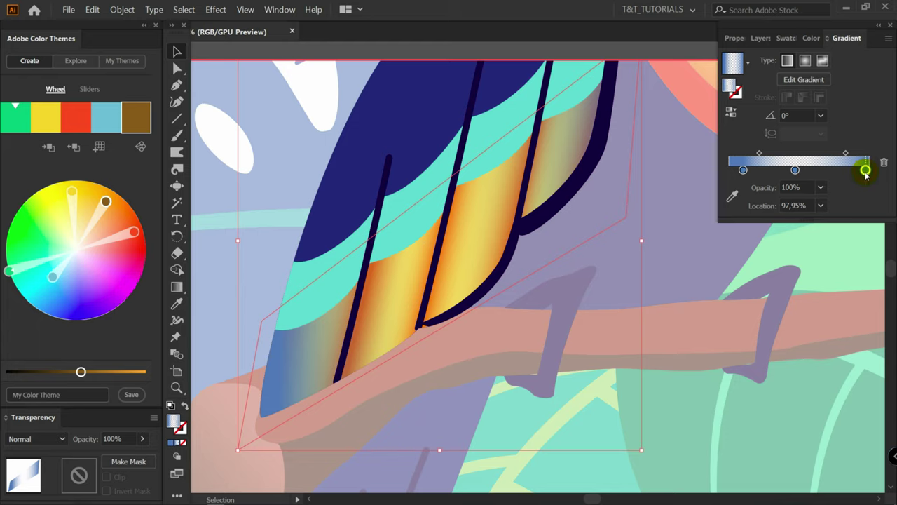
pyautogui.moveTo(865, 180); pyautogui.dragTo(867, 214)
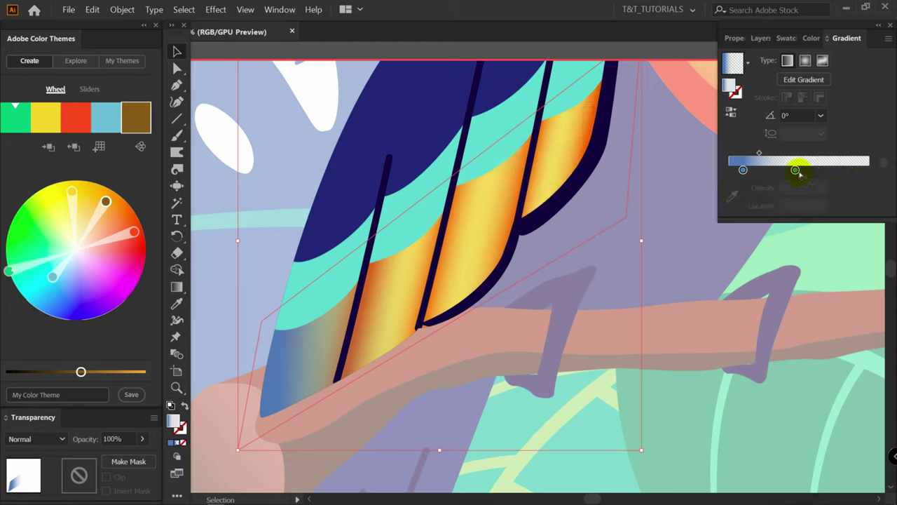
pyautogui.moveTo(797, 171); pyautogui.dragTo(870, 171)
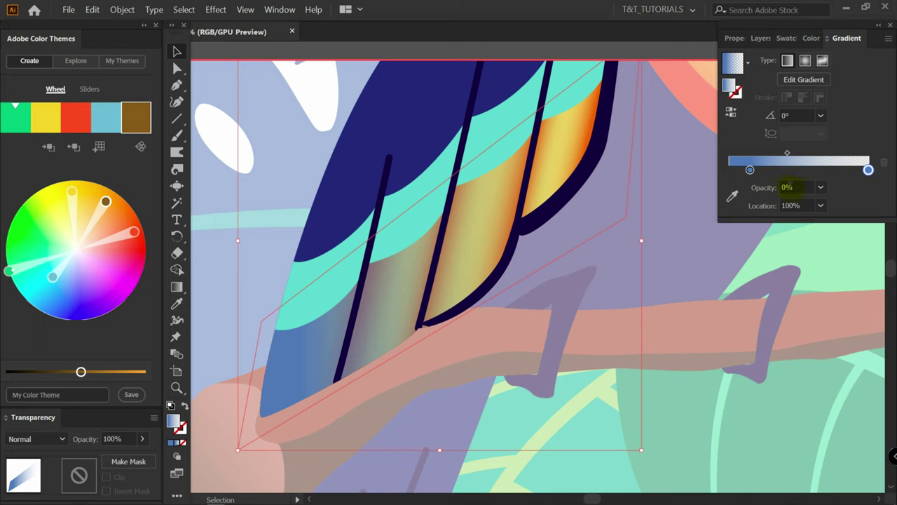
# Recolour the large shape's gradient red and angle it to fade from the feather tips up towards the turquoise band.
pyautogui.click(797, 188)
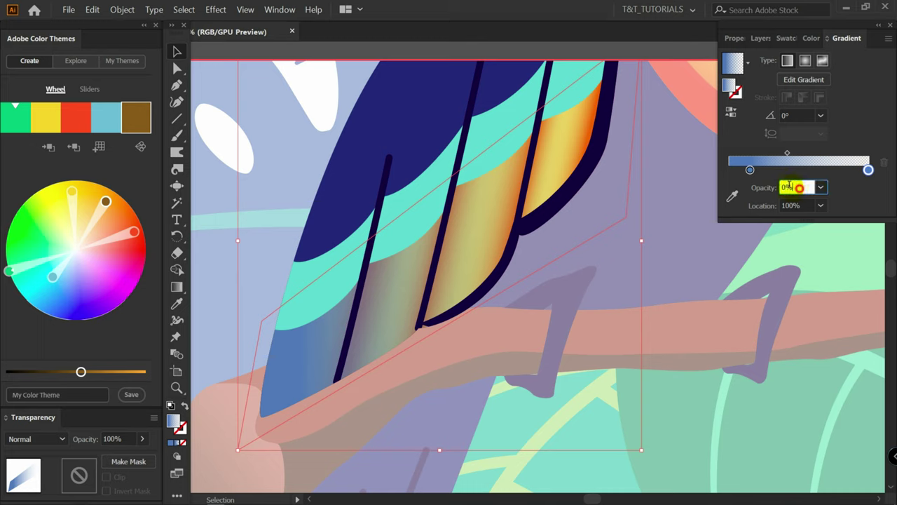
pyautogui.doubleClick(868, 169)
pyautogui.click(742, 226)
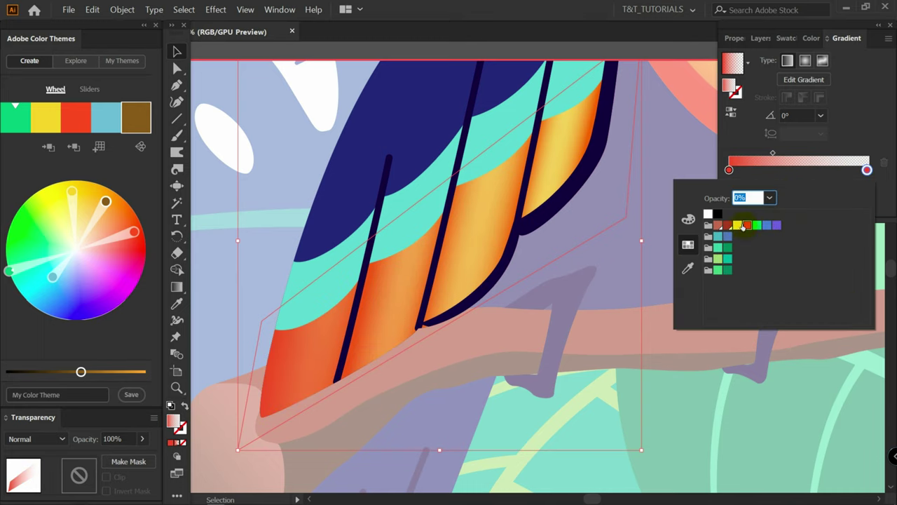
pyautogui.click(868, 170)
pyautogui.press('g')
pyautogui.moveTo(461, 324); pyautogui.dragTo(441, 203)
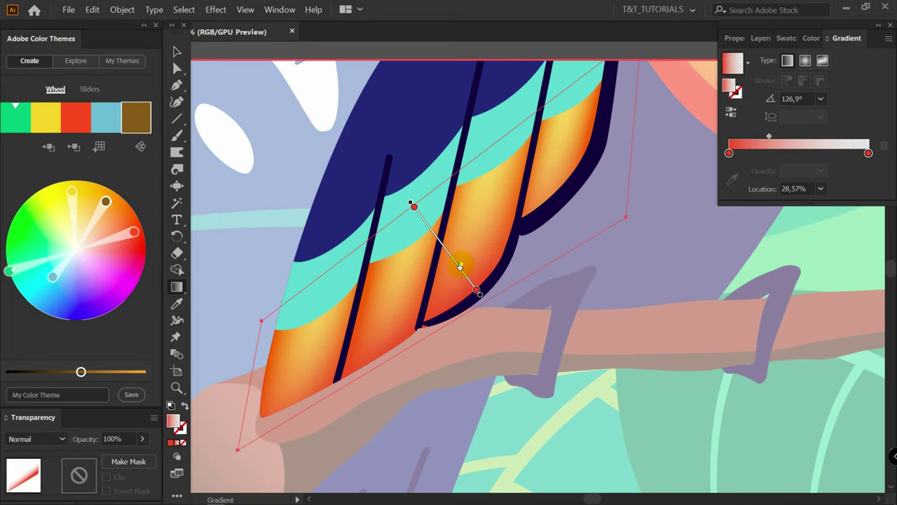
pyautogui.moveTo(459, 264); pyautogui.dragTo(464, 269)
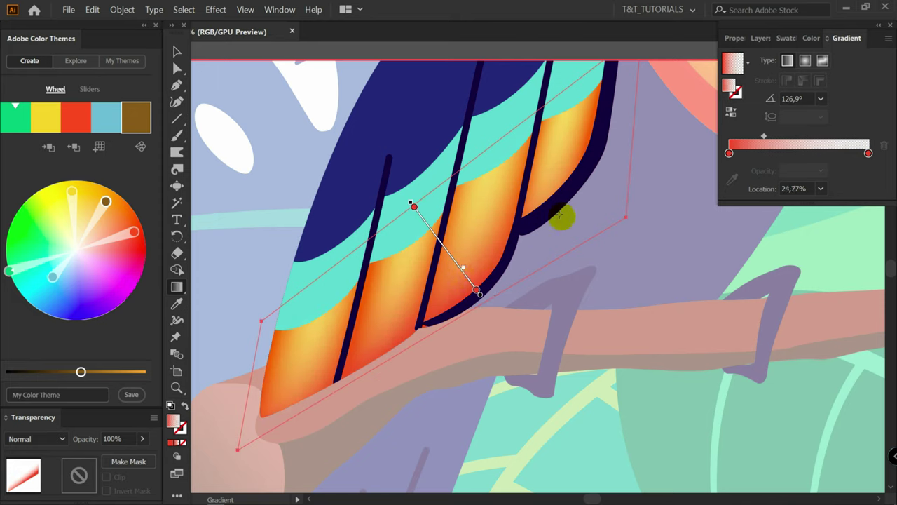
# Set the large gradient shape's blending mode to Multiply and shift its gradient midpoint closer to the feather tips.
pyautogui.click(733, 39)
pyautogui.click(760, 239)
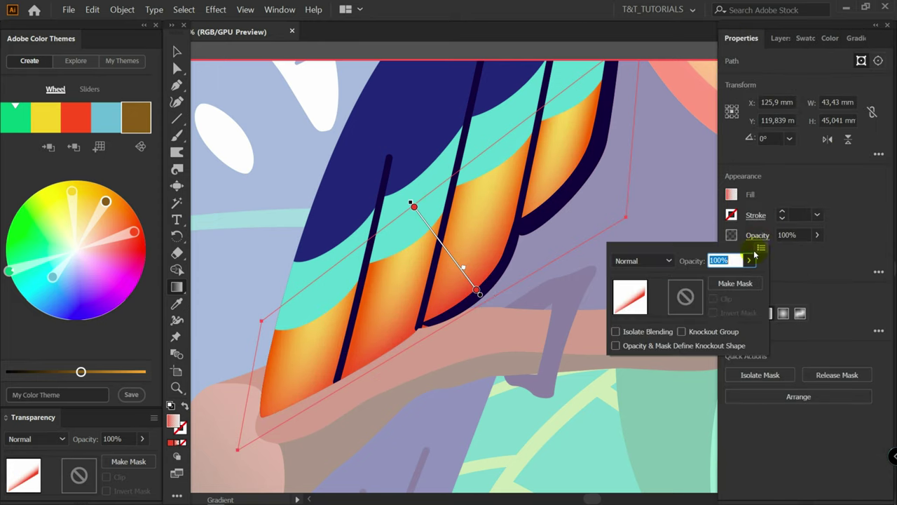
pyautogui.click(661, 264)
pyautogui.click(641, 43)
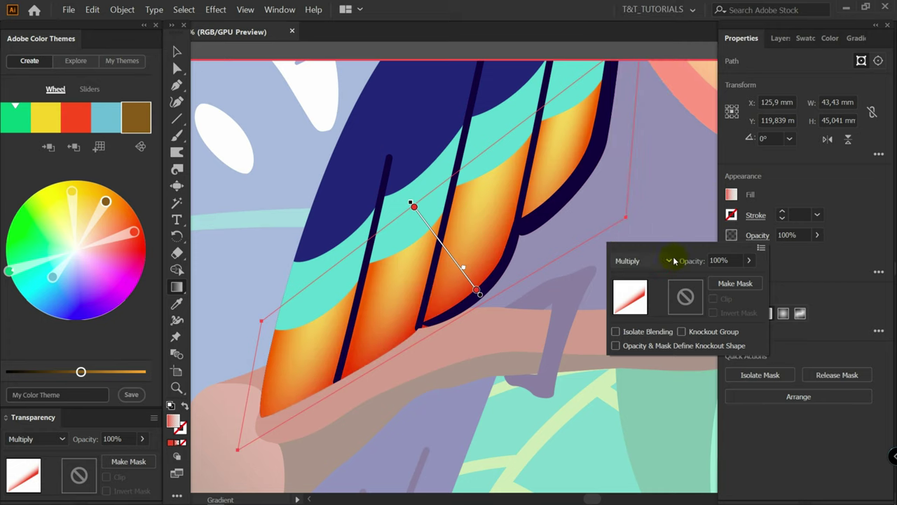
pyautogui.click(802, 184)
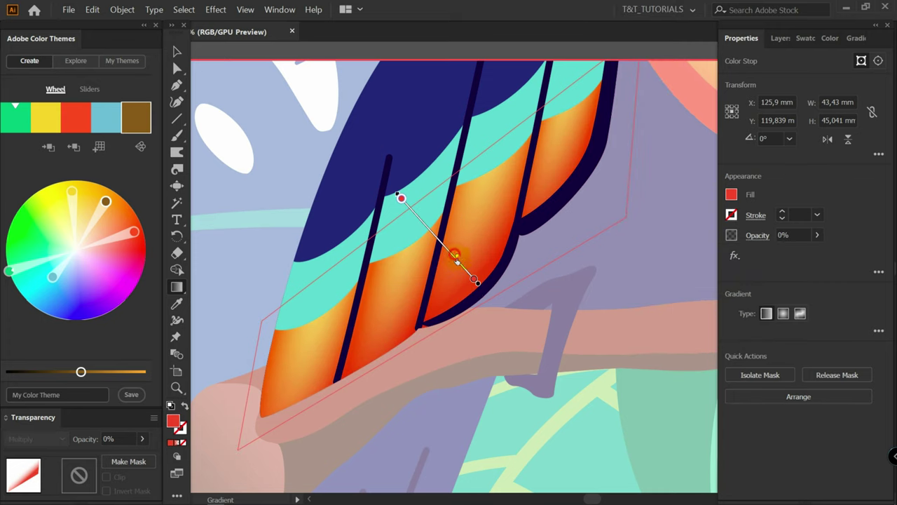
pyautogui.moveTo(457, 261); pyautogui.dragTo(472, 276)
# Compare the wing with and without the red feather-tip shading by toggling that shape's visibility.
pyautogui.click(728, 172)
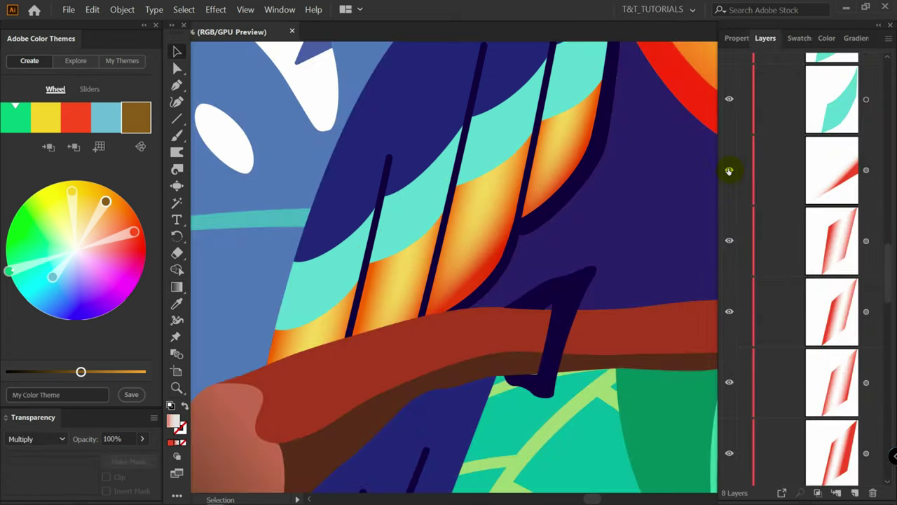
pyautogui.click(729, 171)
pyautogui.click(728, 172)
pyautogui.click(728, 172)
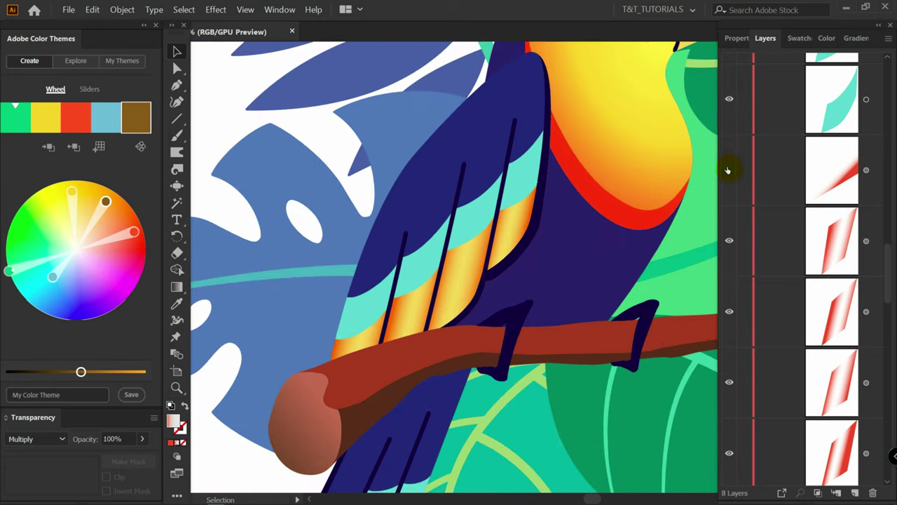
pyautogui.click(729, 171)
pyautogui.click(729, 171)
pyautogui.click(729, 171)
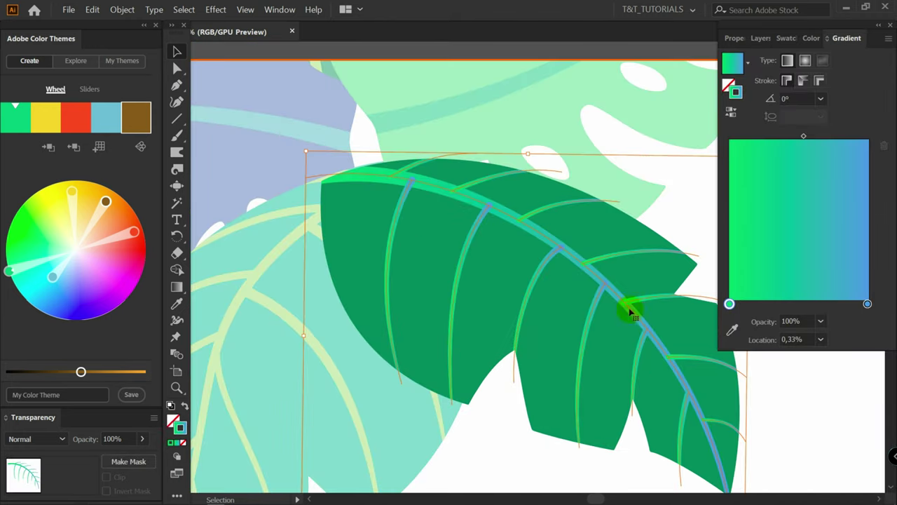
# Expand the appearance of the dark green leaf's vein strokes and unite them into a single shape.
pyautogui.click(121, 9)
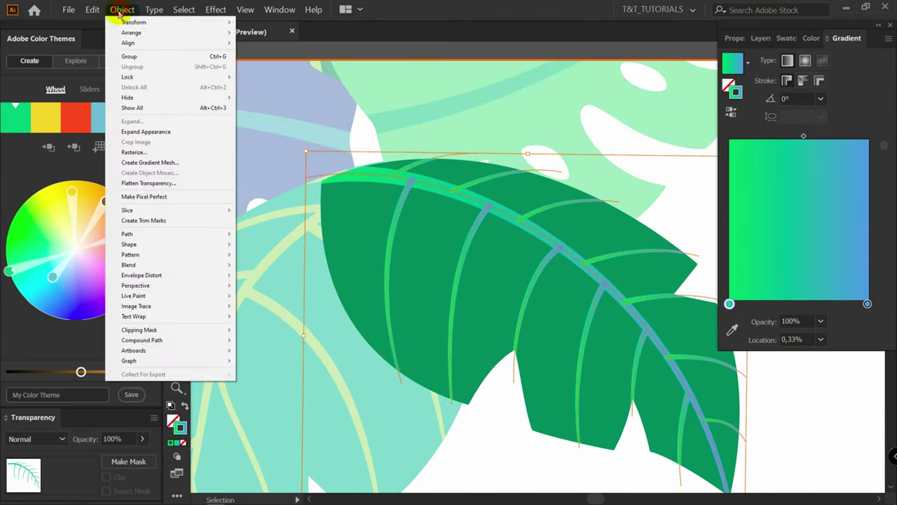
pyautogui.click(183, 131)
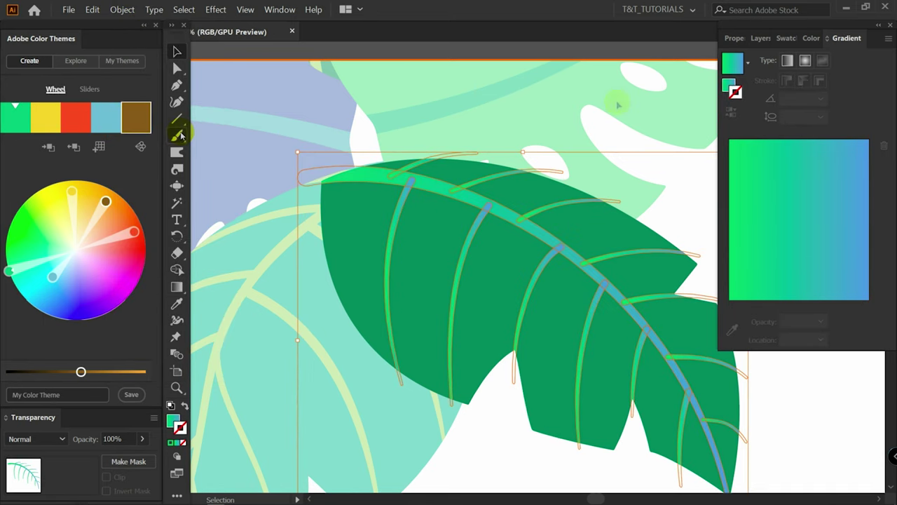
pyautogui.click(733, 40)
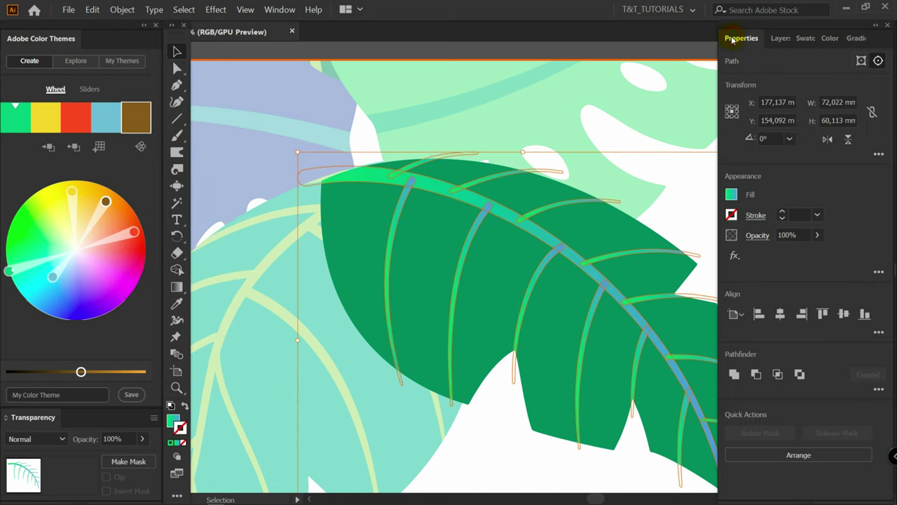
pyautogui.click(733, 375)
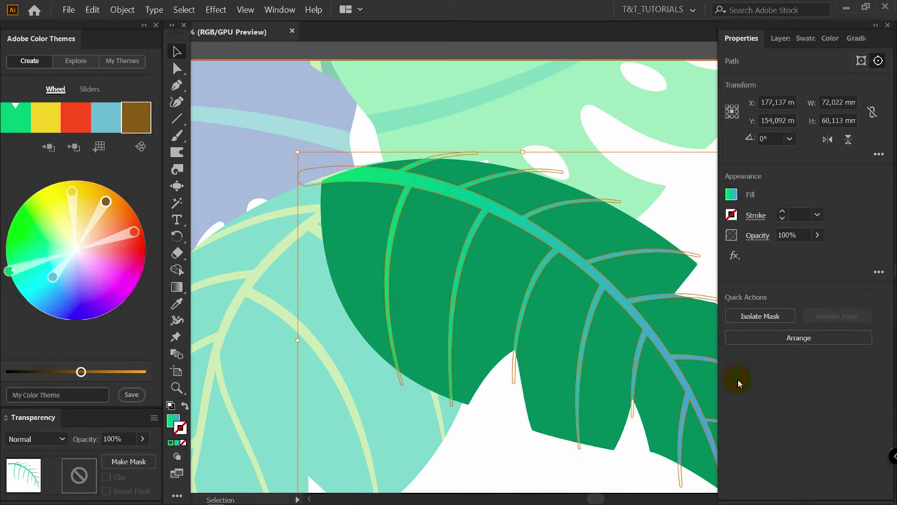
# Run the united veins' gradient diagonally along the leaf, add a yellow middle stop at about 47% and adjust the colour midpoints.
pyautogui.press('g')
pyautogui.click(803, 152)
pyautogui.moveTo(803, 156); pyautogui.dragTo(800, 157)
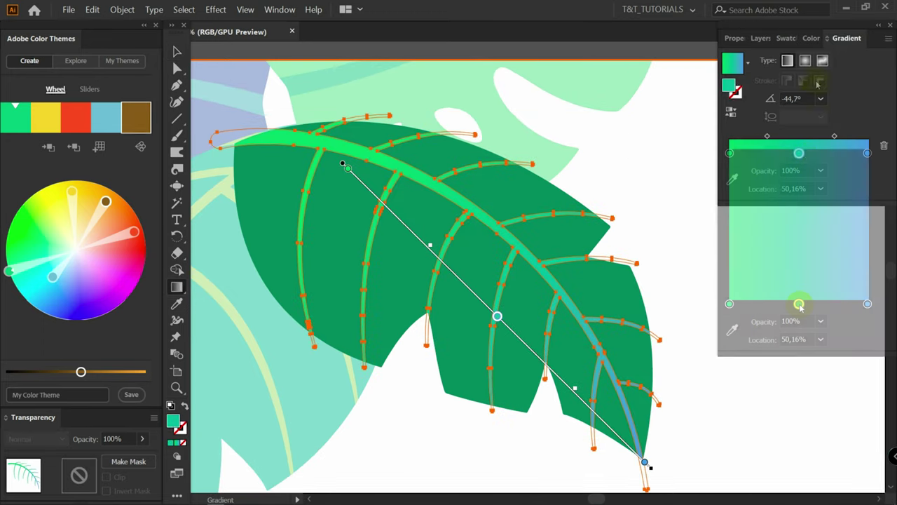
pyautogui.moveTo(795, 305)
pyautogui.mouseDown()
pyautogui.moveTo(788, 306)
pyautogui.moveTo(804, 309)
pyautogui.mouseUp()
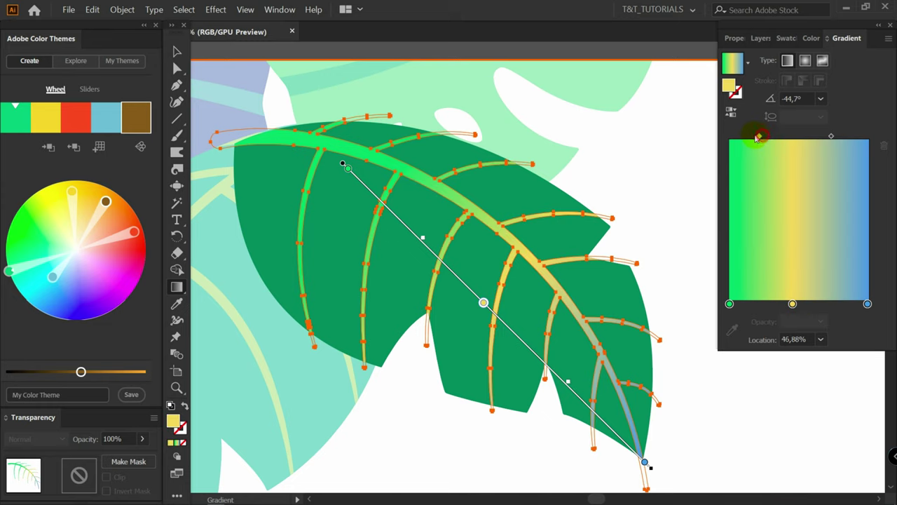
pyautogui.click(832, 136)
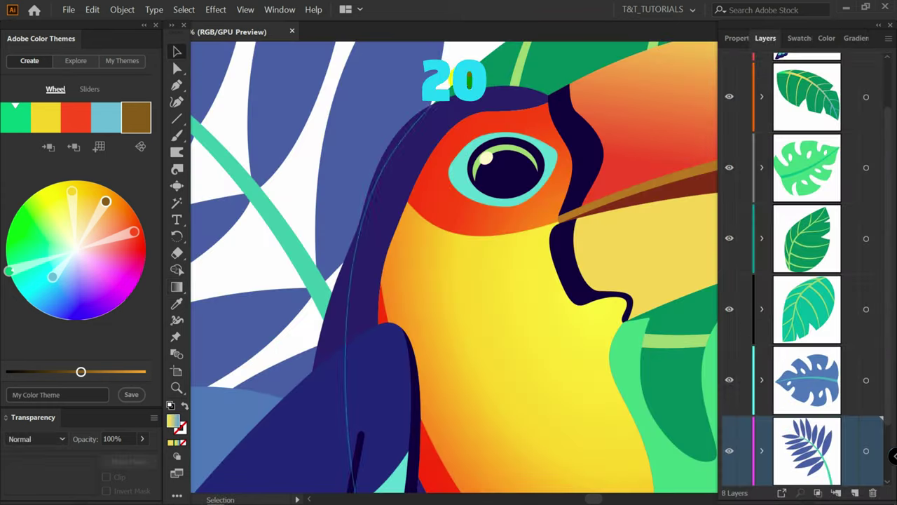
# Isolate the toucan's head and draw a pale blue (E1FDFF) highlight shape with the Pen tool along its outer back edge.
pyautogui.hotkey('ctrl', 'shift', 'a')
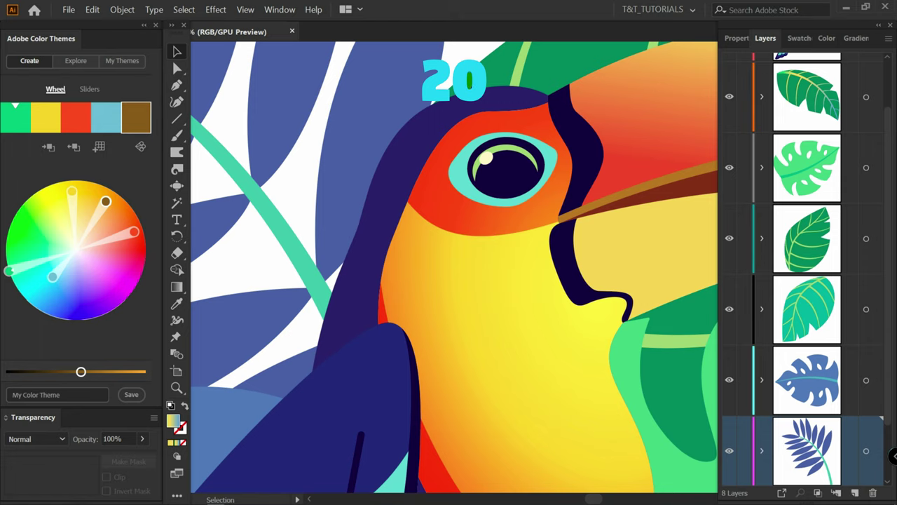
pyautogui.doubleClick(466, 99)
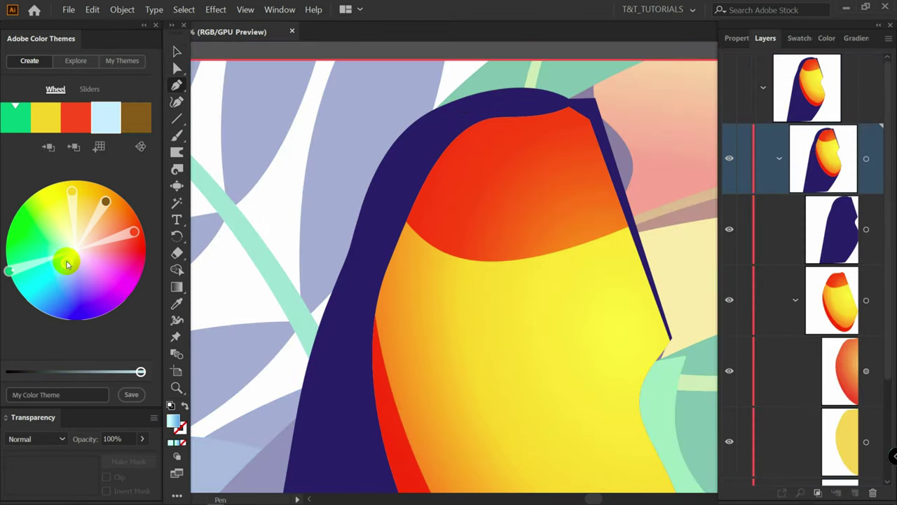
pyautogui.click(822, 39)
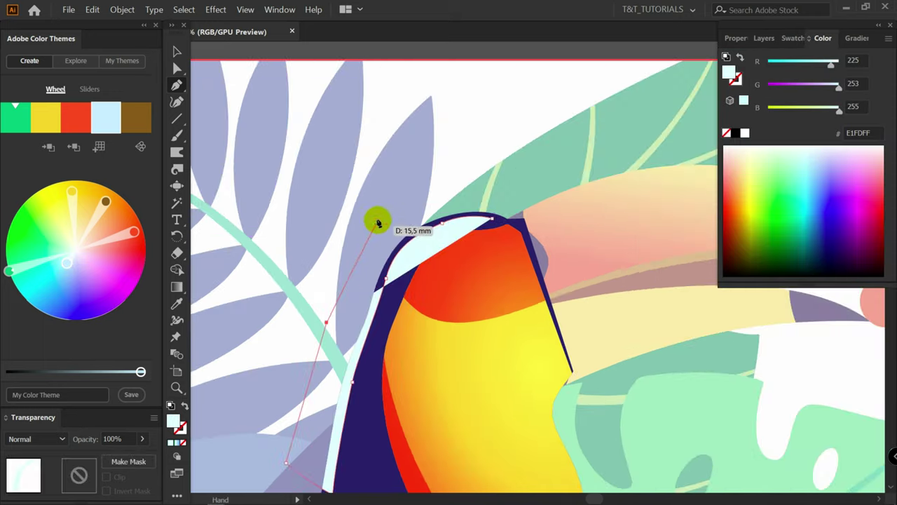
pyautogui.moveTo(377, 221); pyautogui.dragTo(495, 190)
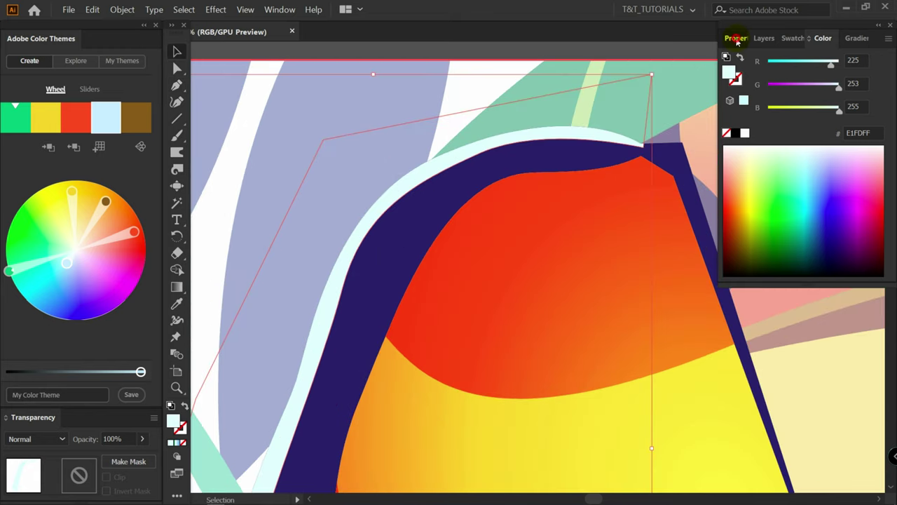
# Set the pale blue head highlight's blending mode to Screen.
pyautogui.click(737, 39)
pyautogui.click(757, 233)
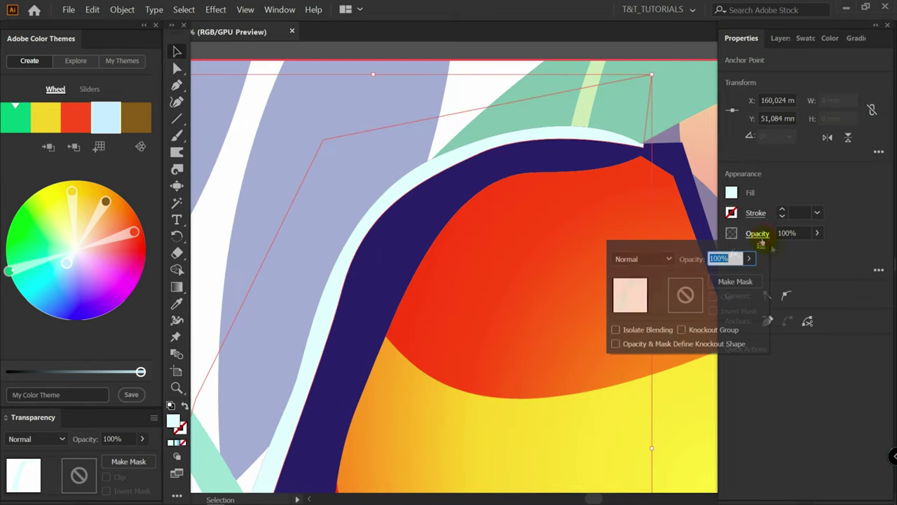
pyautogui.click(668, 260)
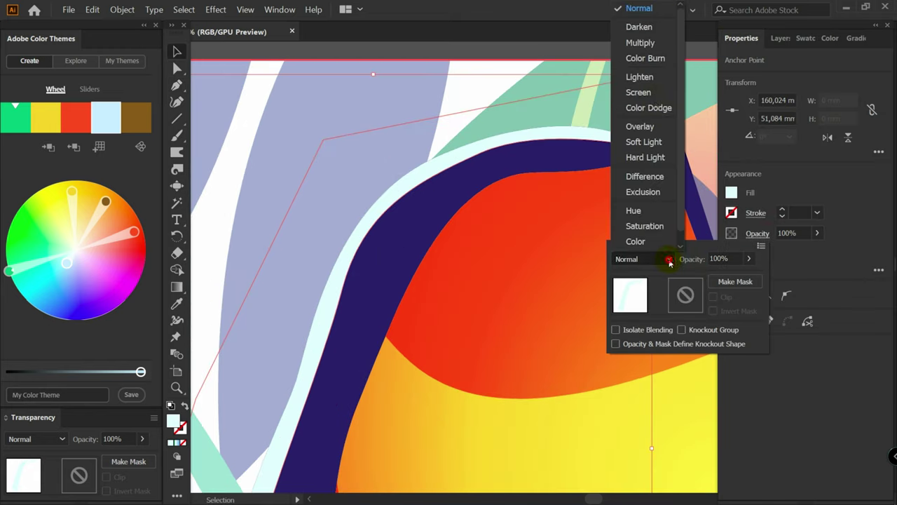
pyautogui.click(654, 94)
# Apply a Gaussian Blur effect to the pale blue highlight along the toucan's head.
pyautogui.click(215, 9)
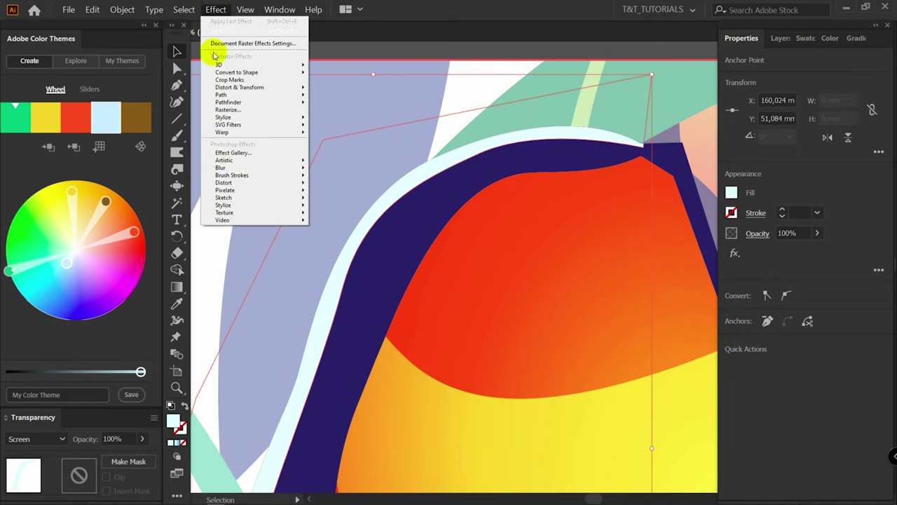
pyautogui.moveTo(243, 173)
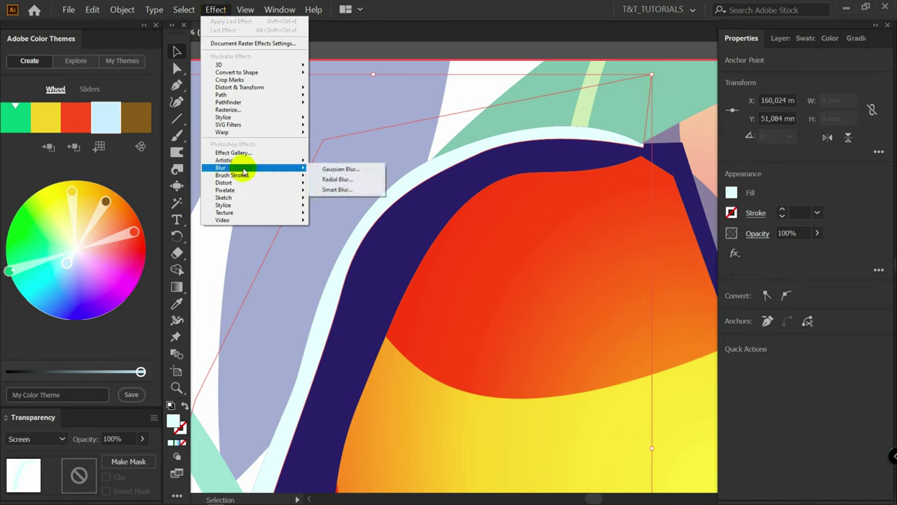
pyautogui.click(356, 171)
pyautogui.click(655, 226)
pyautogui.moveTo(691, 194); pyautogui.dragTo(700, 196)
pyautogui.click(734, 228)
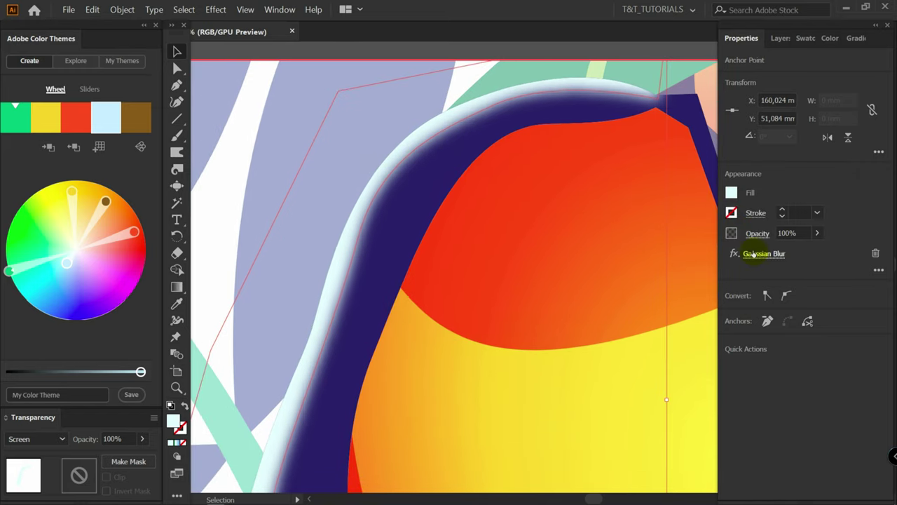
# Move the two curve anchors on the pale blue highlight's inner edge outward and adjust the curve to thin it along the head.
pyautogui.click(460, 114)
pyautogui.click(456, 114)
pyautogui.press('a')
pyautogui.click(451, 114)
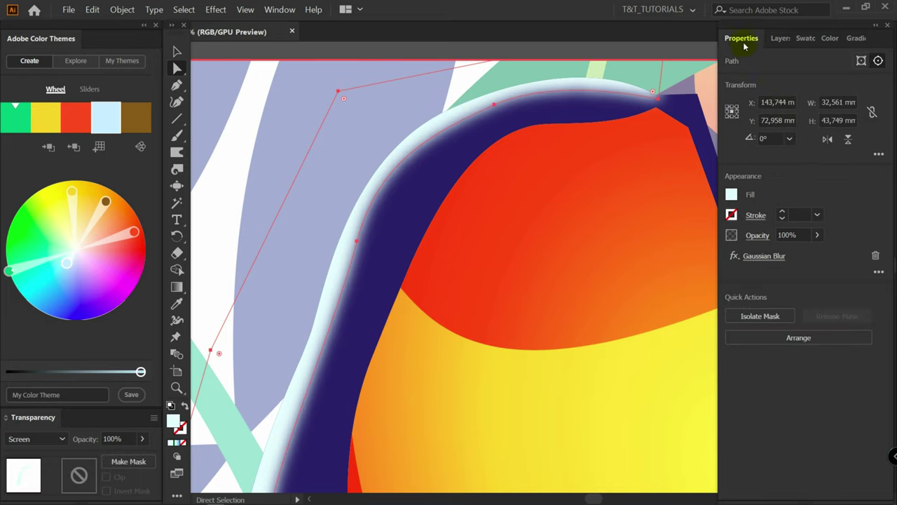
pyautogui.click(773, 257)
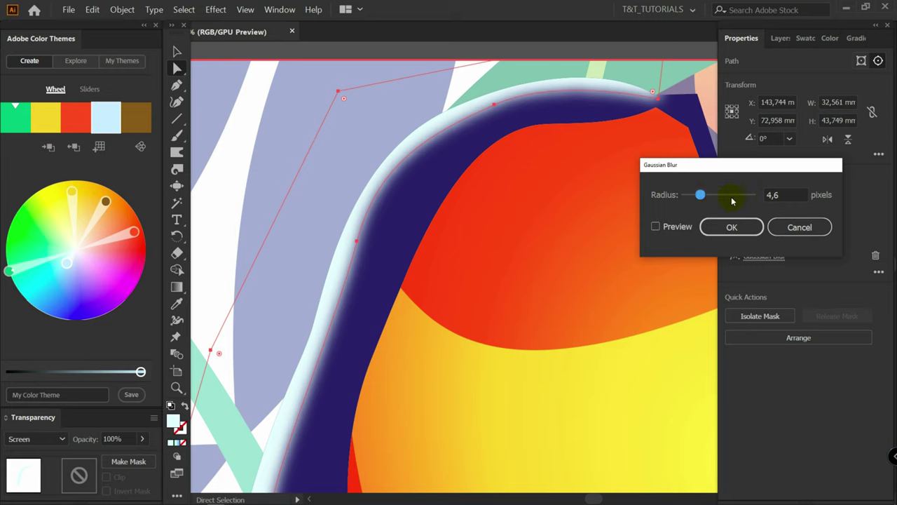
pyautogui.click(800, 226)
pyautogui.click(484, 155)
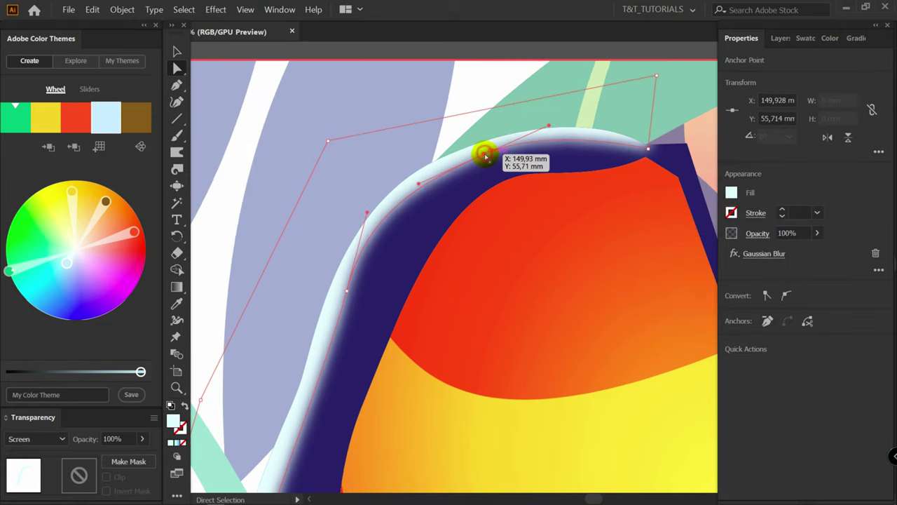
pyautogui.moveTo(485, 155); pyautogui.dragTo(473, 147)
pyautogui.moveTo(347, 291); pyautogui.dragTo(333, 289)
pyautogui.moveTo(354, 211); pyautogui.dragTo(364, 214)
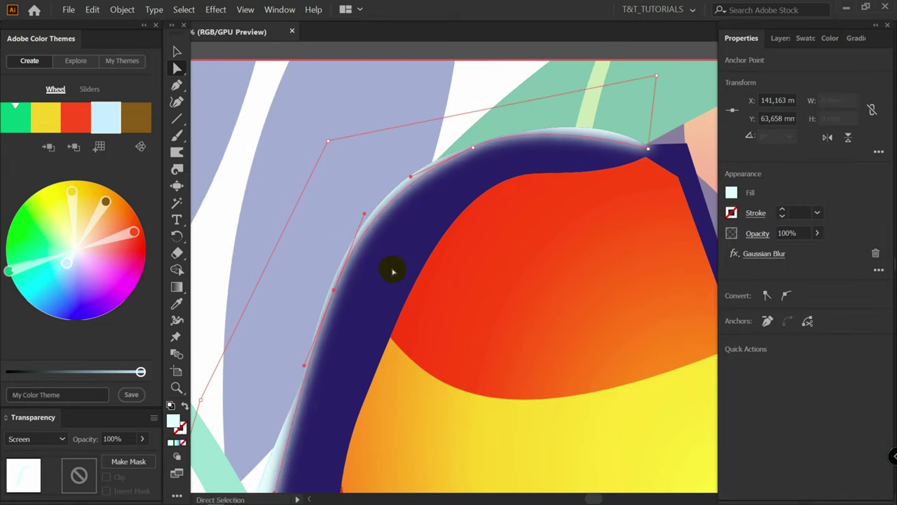
# Set the pale blue head highlight's blending mode to Hard Light and its opacity to 92%.
pyautogui.press('space')
pyautogui.moveTo(393, 271); pyautogui.dragTo(474, 136)
pyautogui.moveTo(343, 409); pyautogui.dragTo(344, 410)
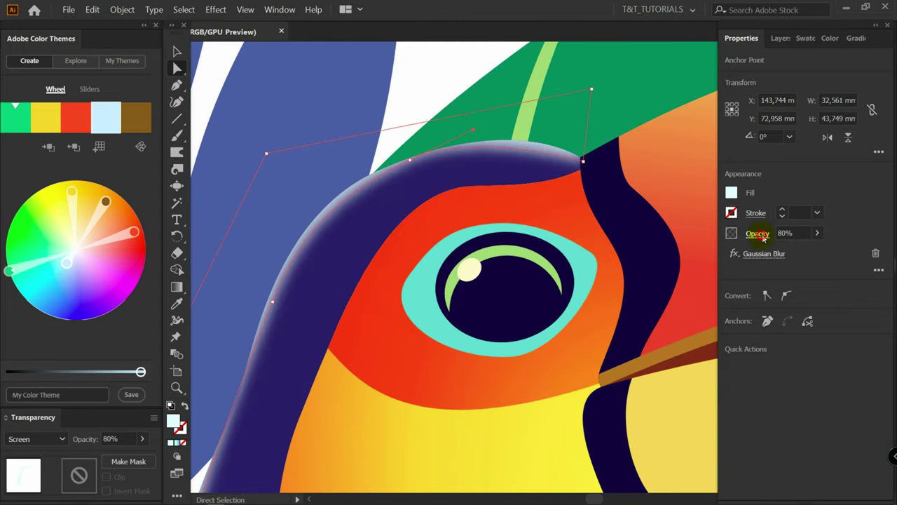
pyautogui.click(764, 237)
pyautogui.click(656, 258)
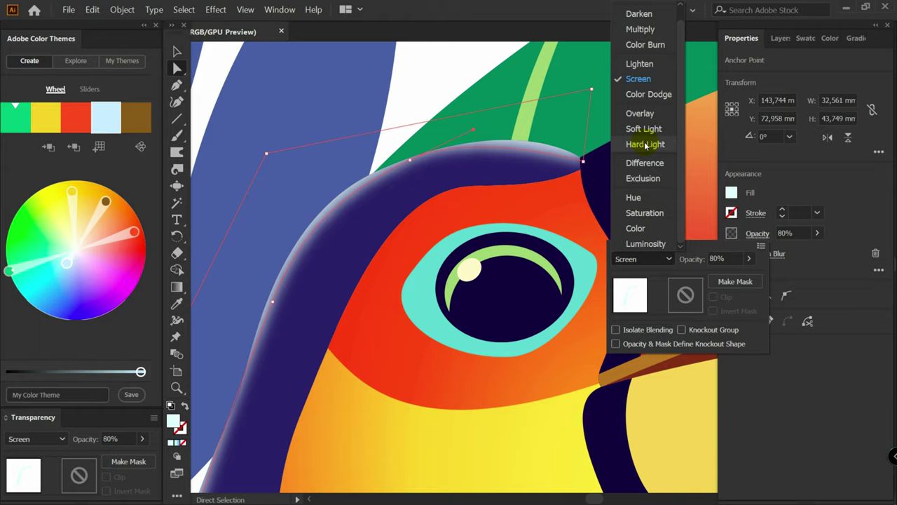
pyautogui.click(645, 145)
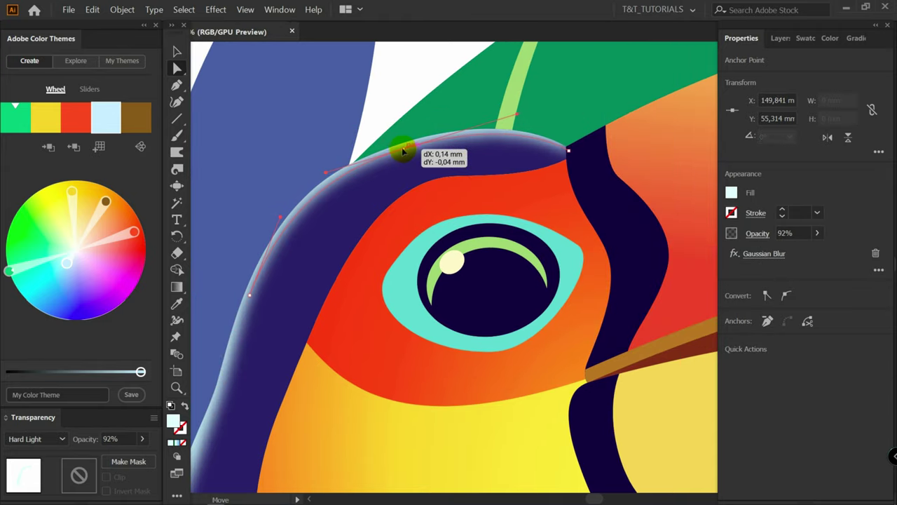
# Refine the highlight's inner curve over the top of the head, between its upper anchor and the end beside the beak.
pyautogui.moveTo(400, 148); pyautogui.dragTo(509, 115)
pyautogui.click(568, 147)
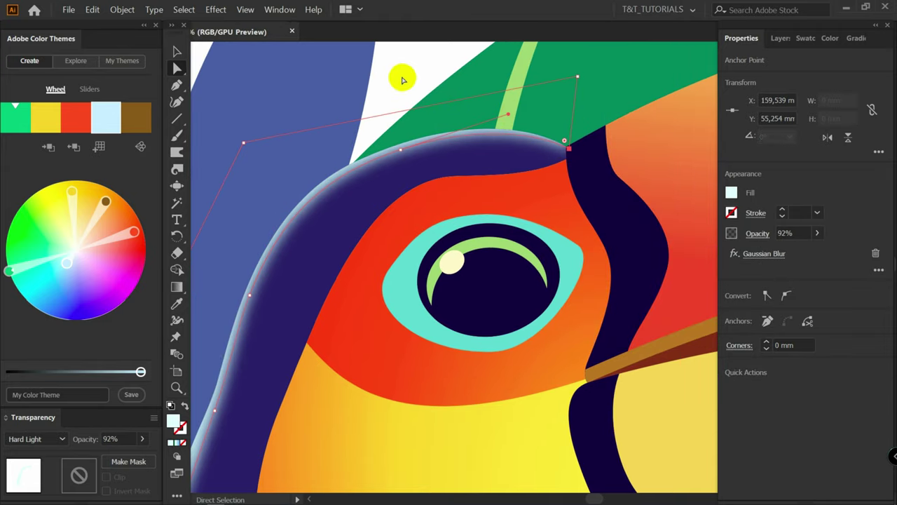